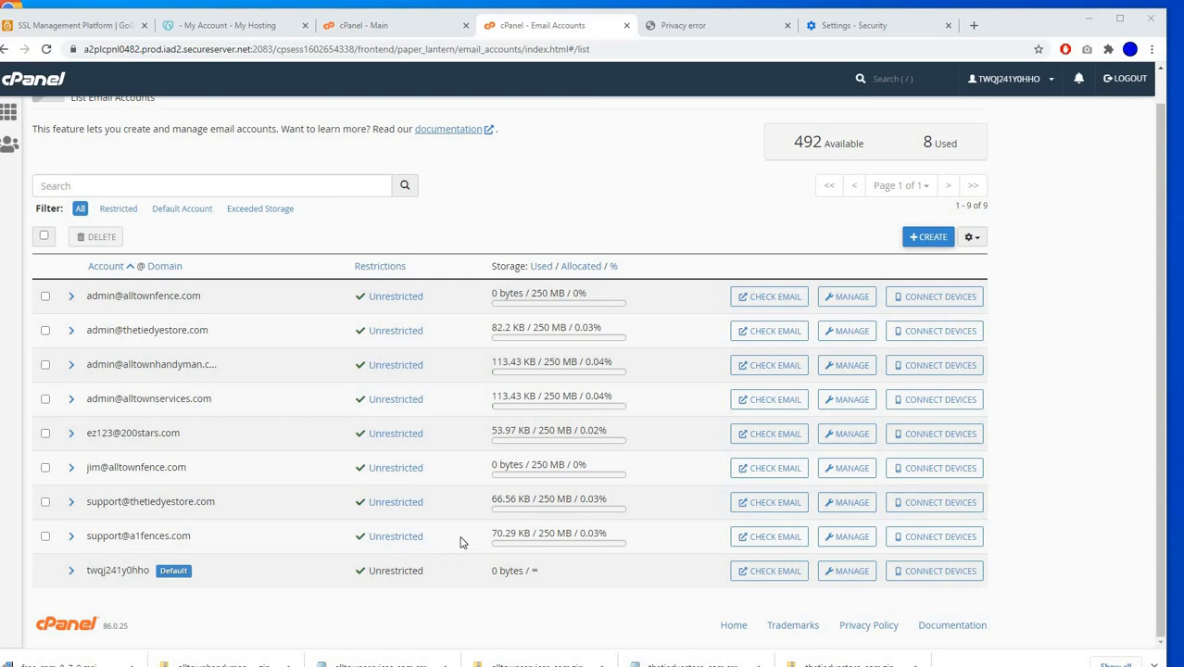
# Switch to the GoGetSSL dashboard and place a new order for the free 3-month GoGetSSL Unlimited Trial certificate.
pyautogui.scroll(1, 453, 353)
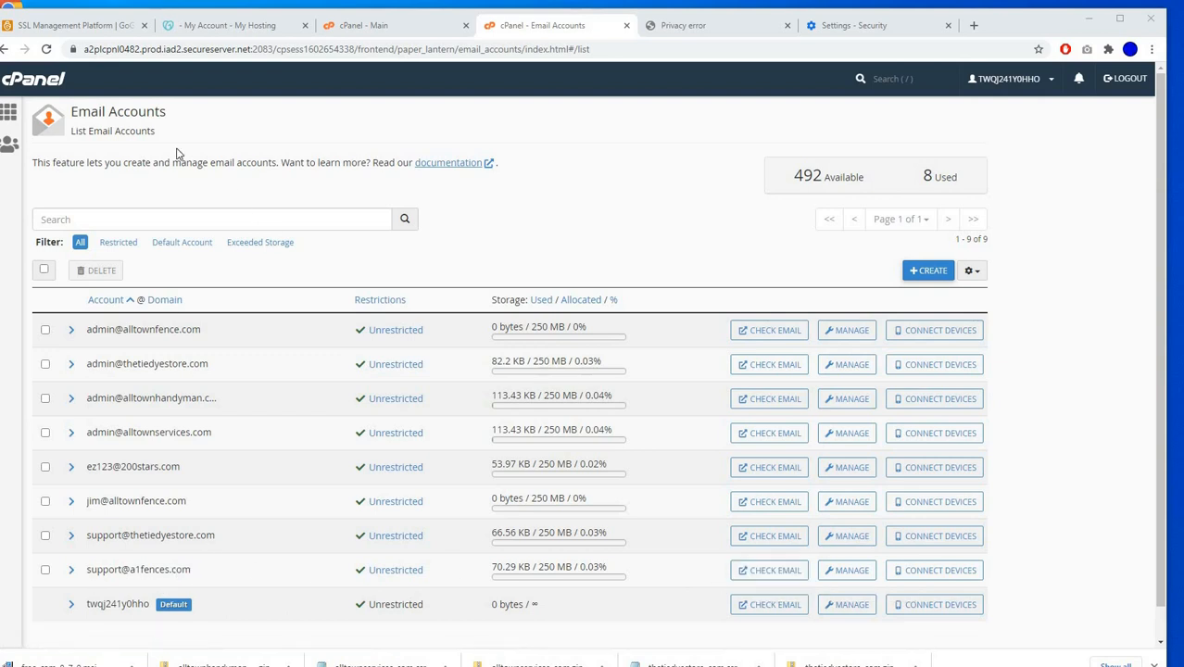
pyautogui.click(44, 28)
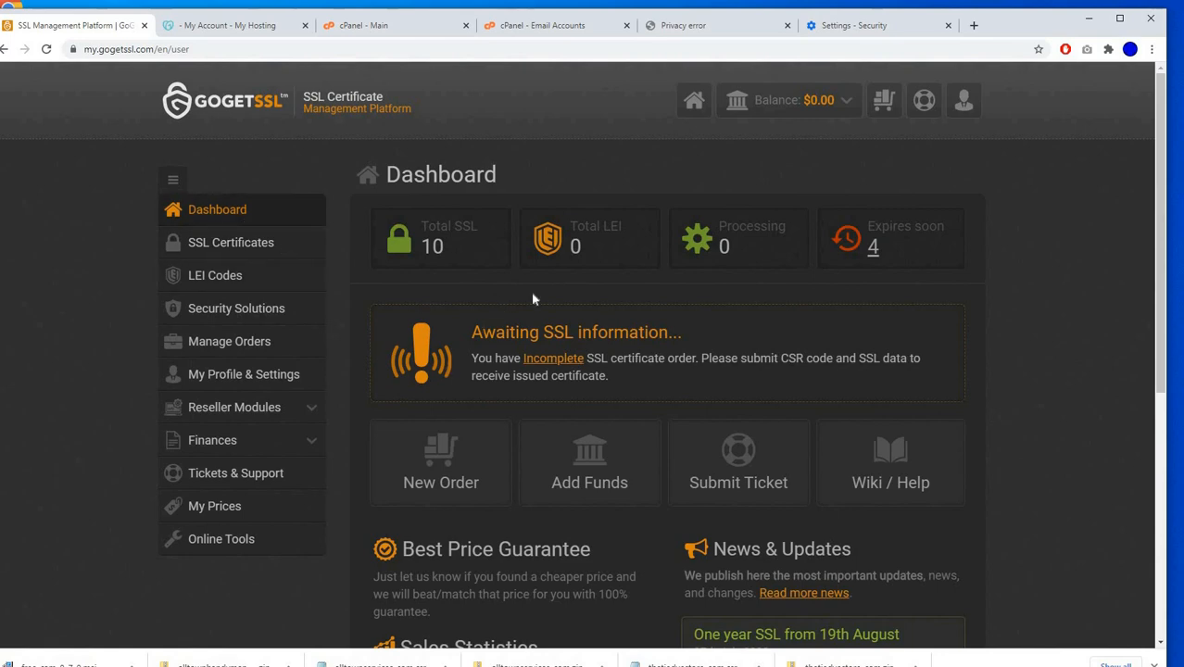
pyautogui.click(429, 456)
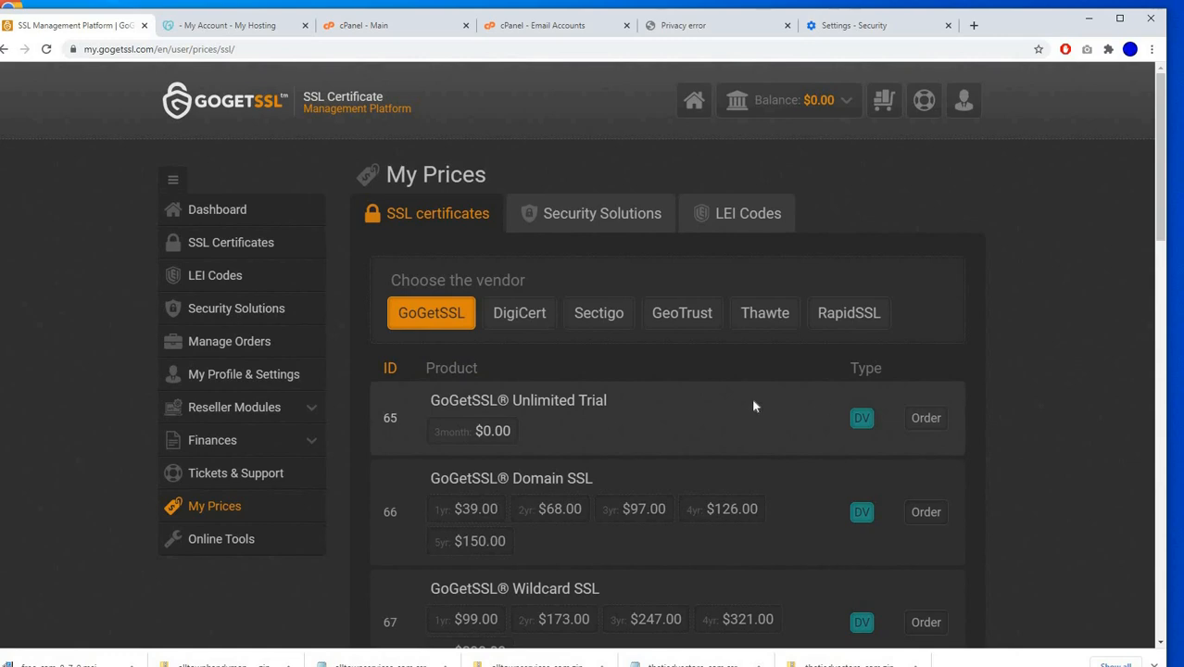
pyautogui.click(925, 419)
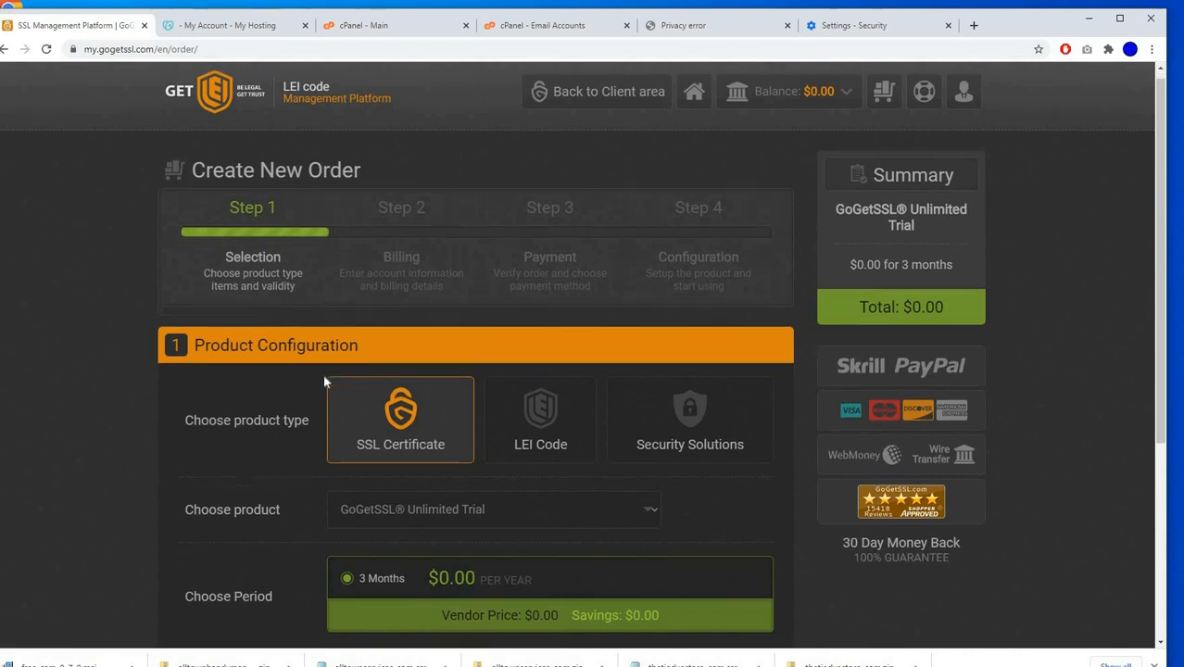
pyautogui.scroll(-2, 324, 375)
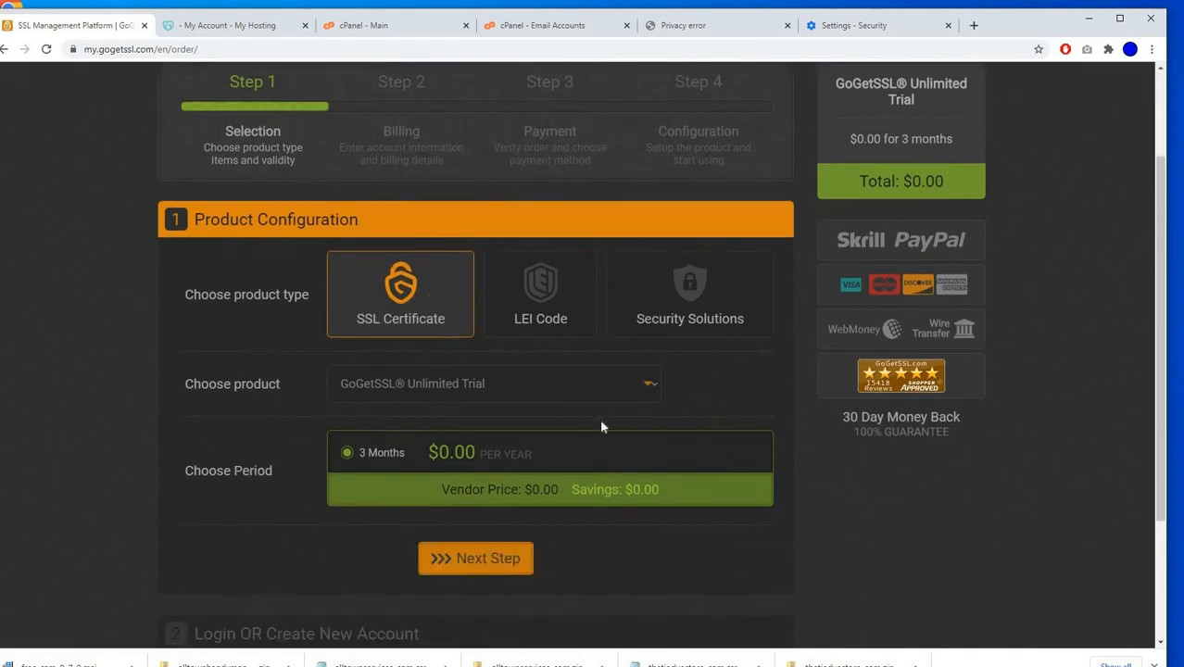
pyautogui.click(459, 556)
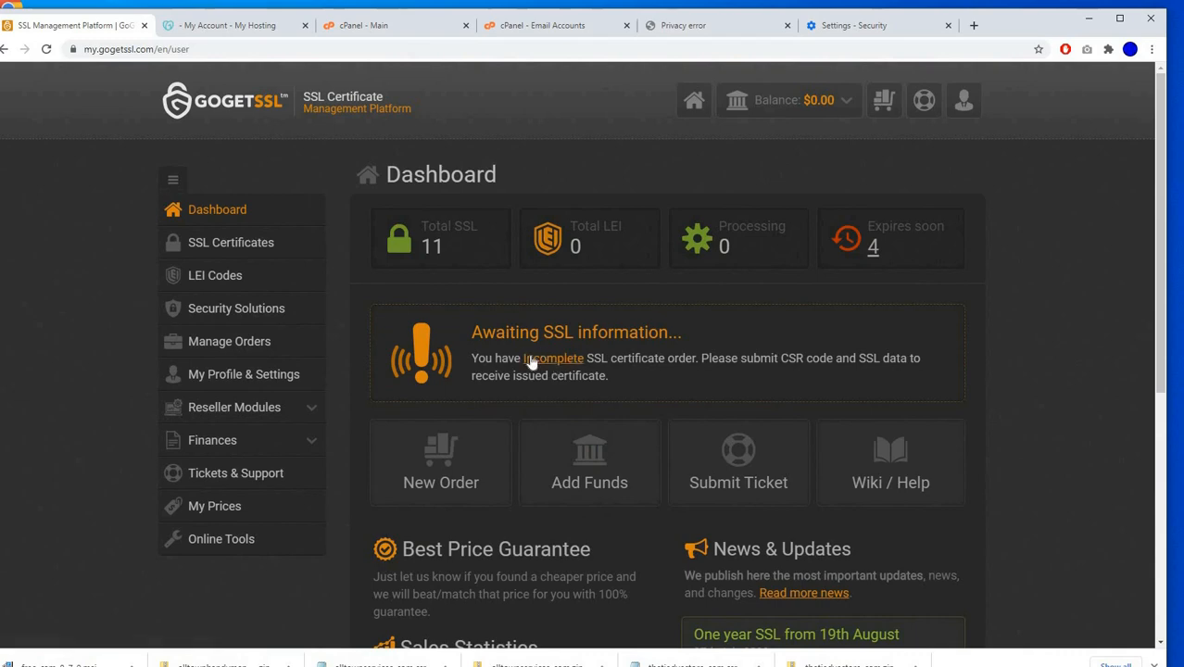
# Open the newest incomplete Unlimited Trial order and start generating its certificate.
pyautogui.click(559, 360)
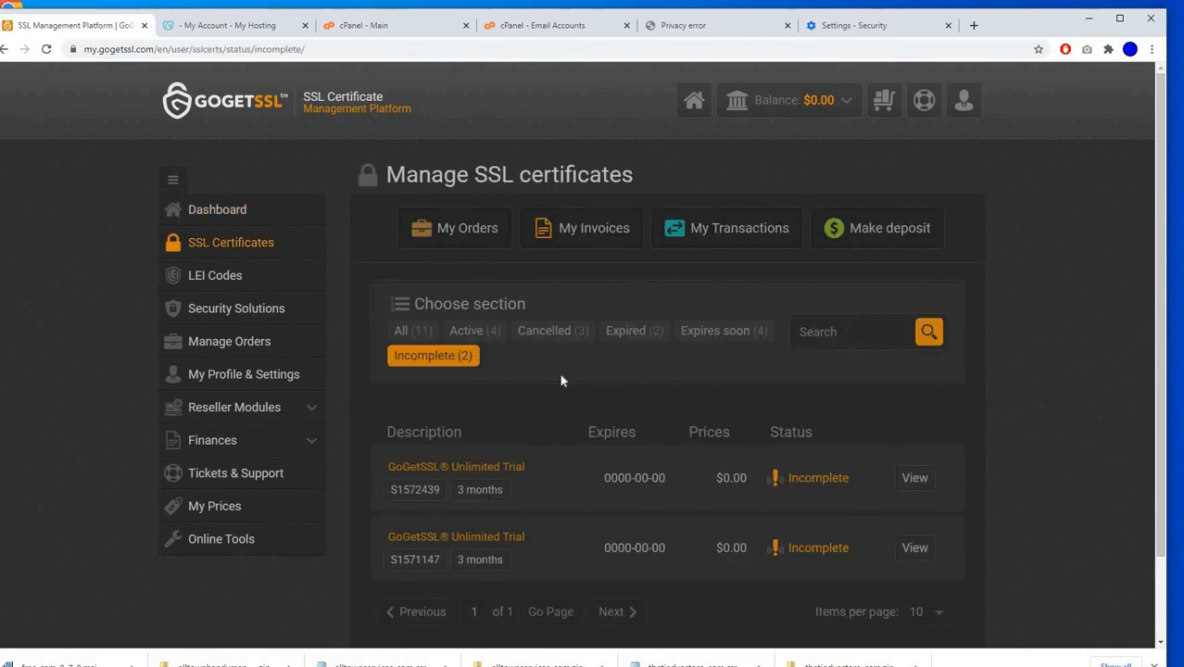
pyautogui.click(915, 480)
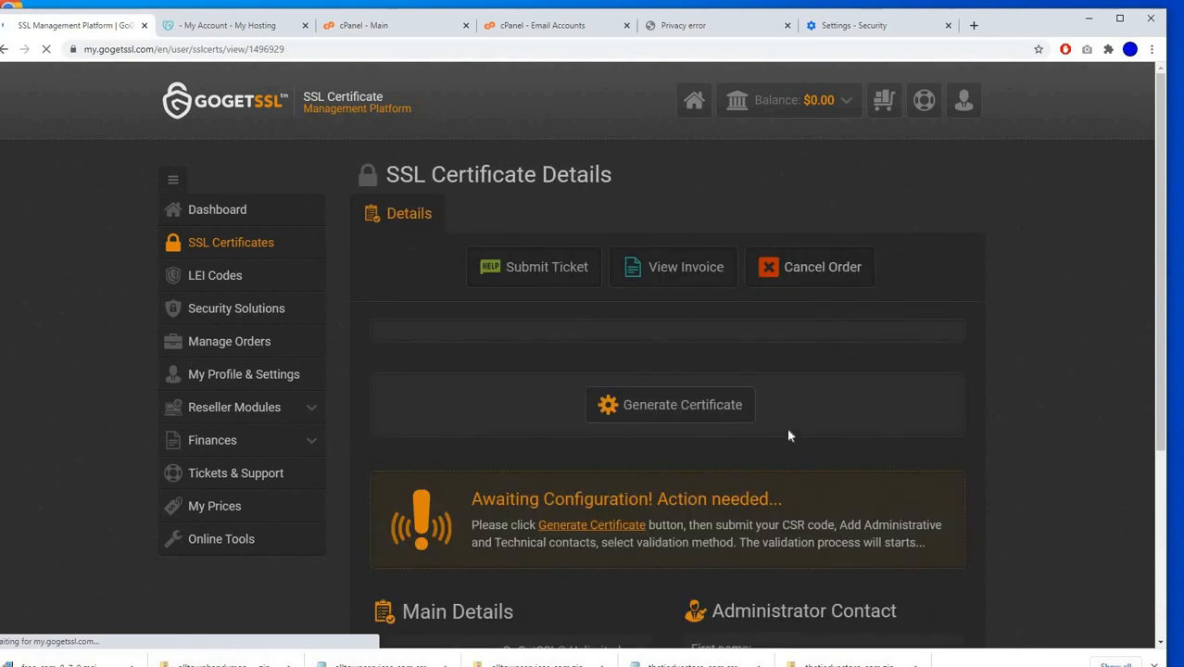
pyautogui.scroll(-2, 882, 400)
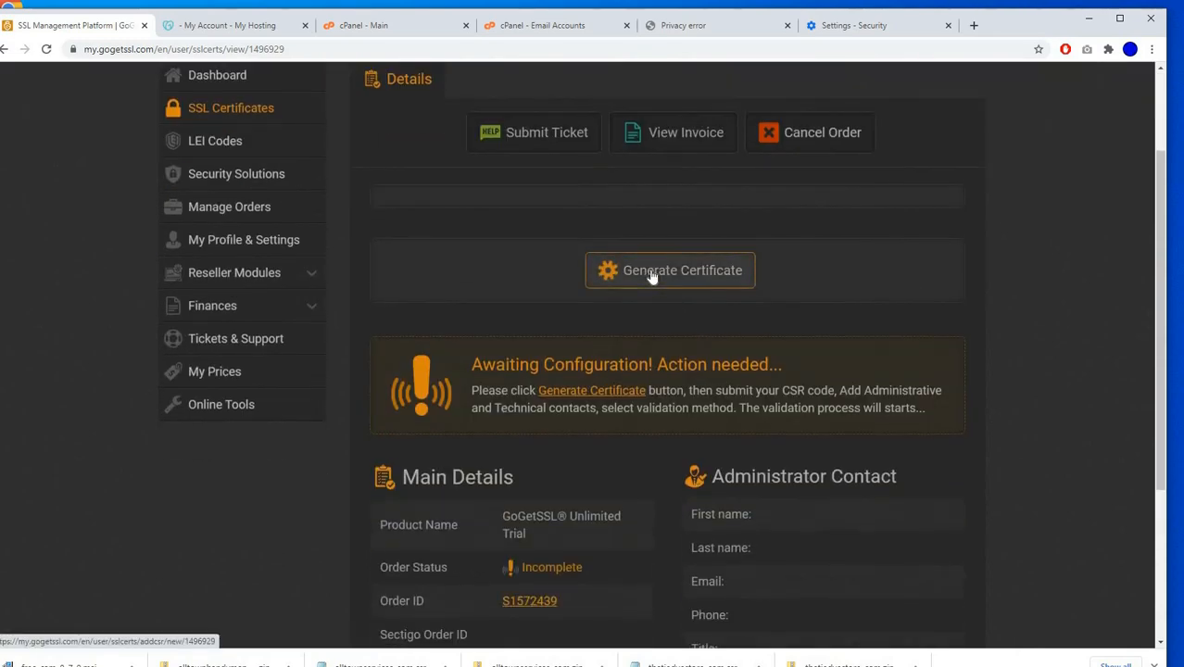
pyautogui.click(652, 273)
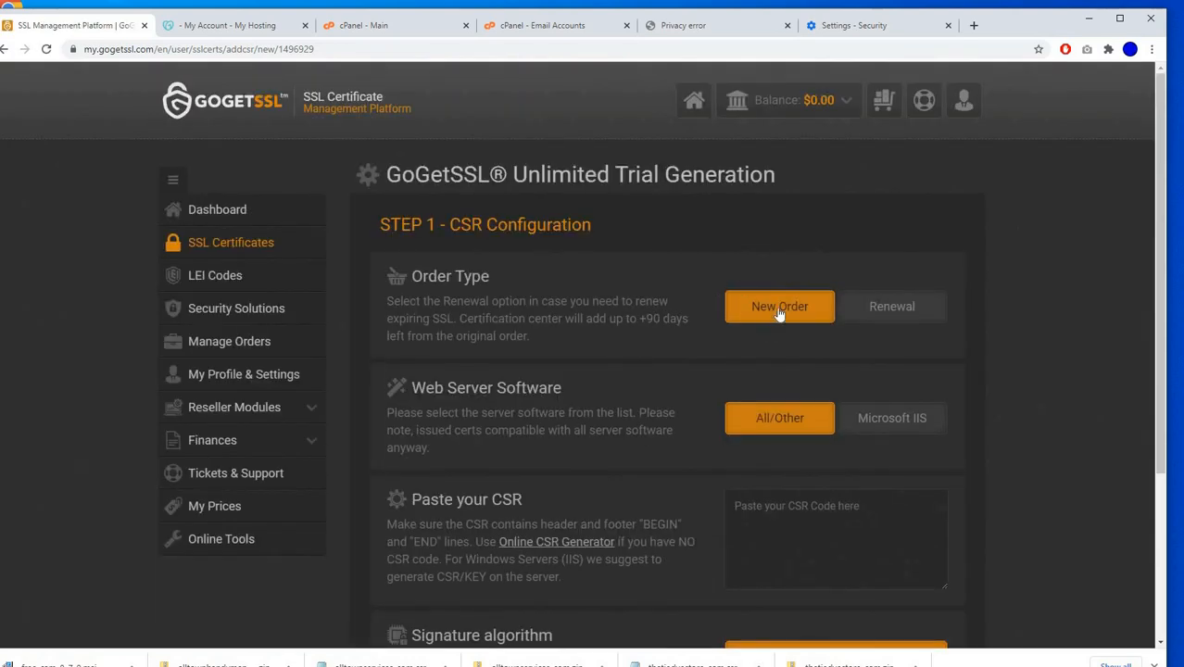
# Open the Online CSR Generator linked in the CSR configuration in a new browser window.
pyautogui.scroll(-3, 654, 478)
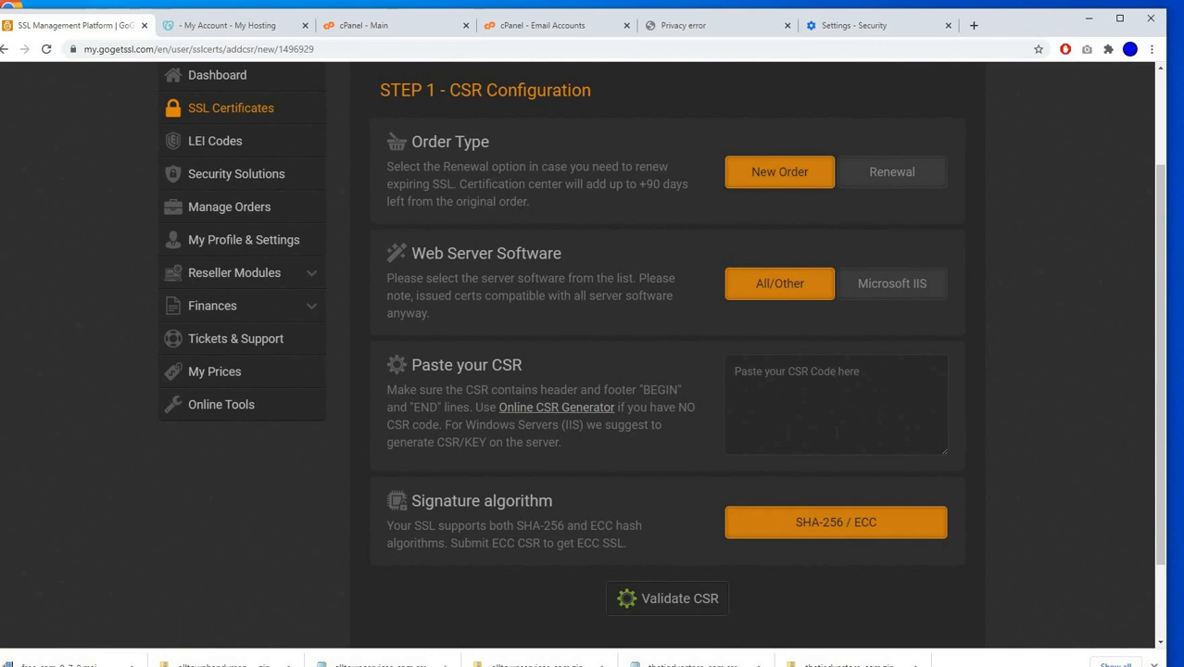
pyautogui.rightClick(552, 410)
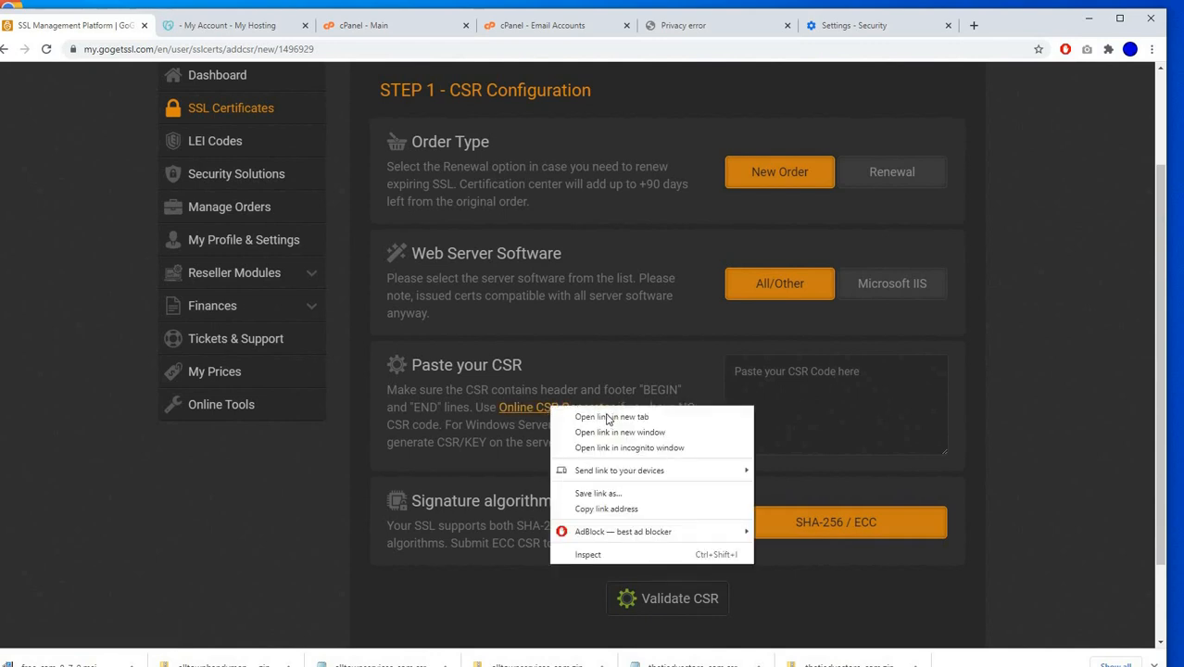
pyautogui.click(609, 434)
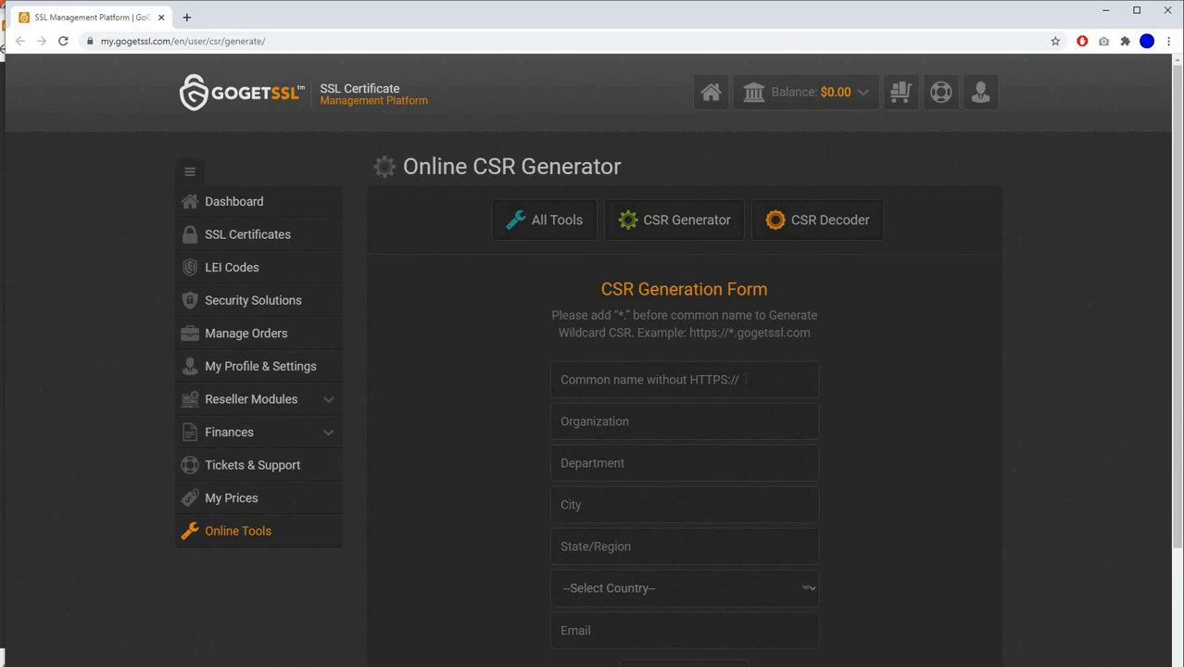
# Complete the CSR generation form with the common name a1fences.com and generate the CSR and private key.
pyautogui.click(746, 379)
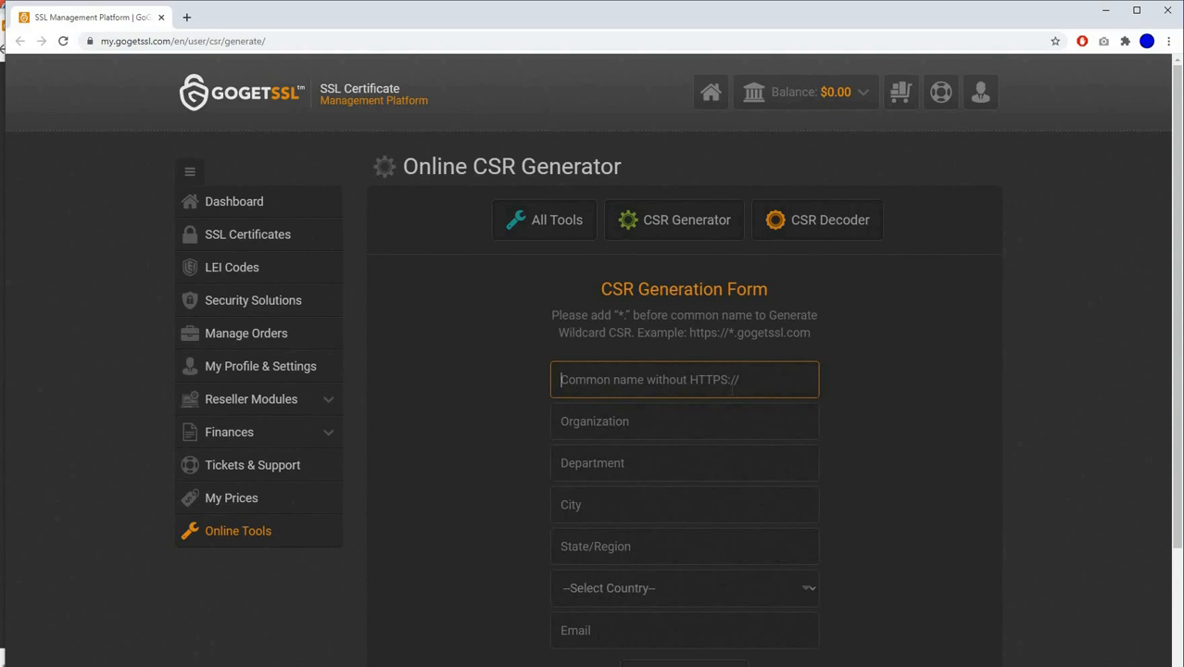
pyautogui.write('a1fe')
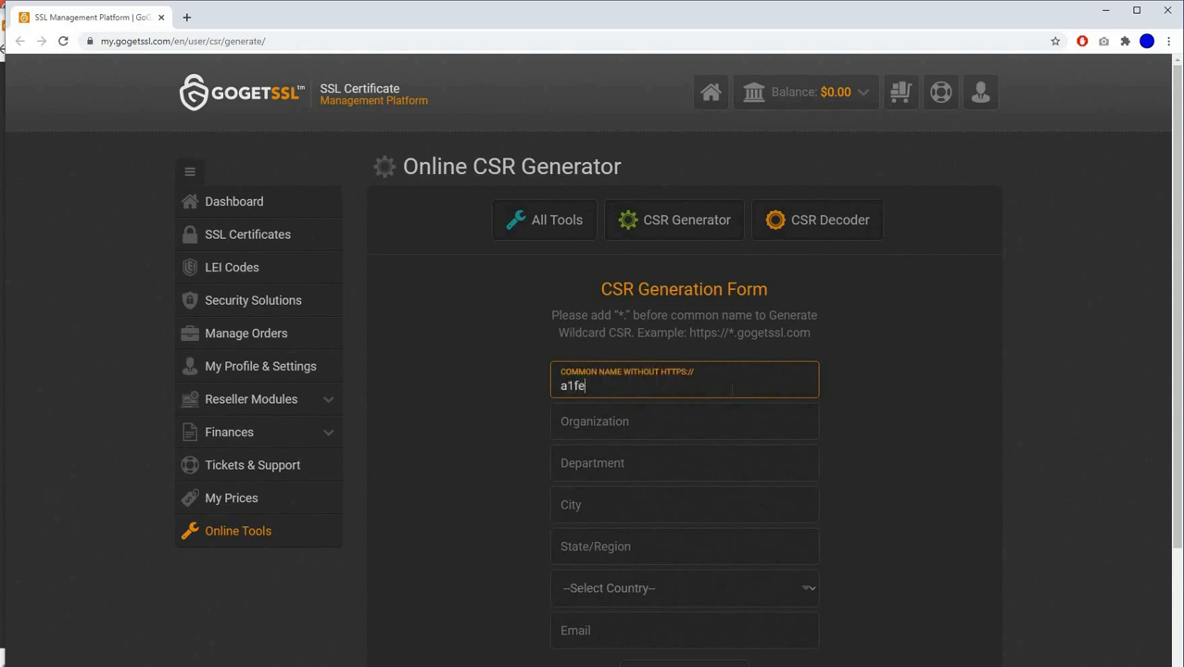
pyautogui.write('nces.com')
pyautogui.click(607, 429)
pyautogui.click(494, 417)
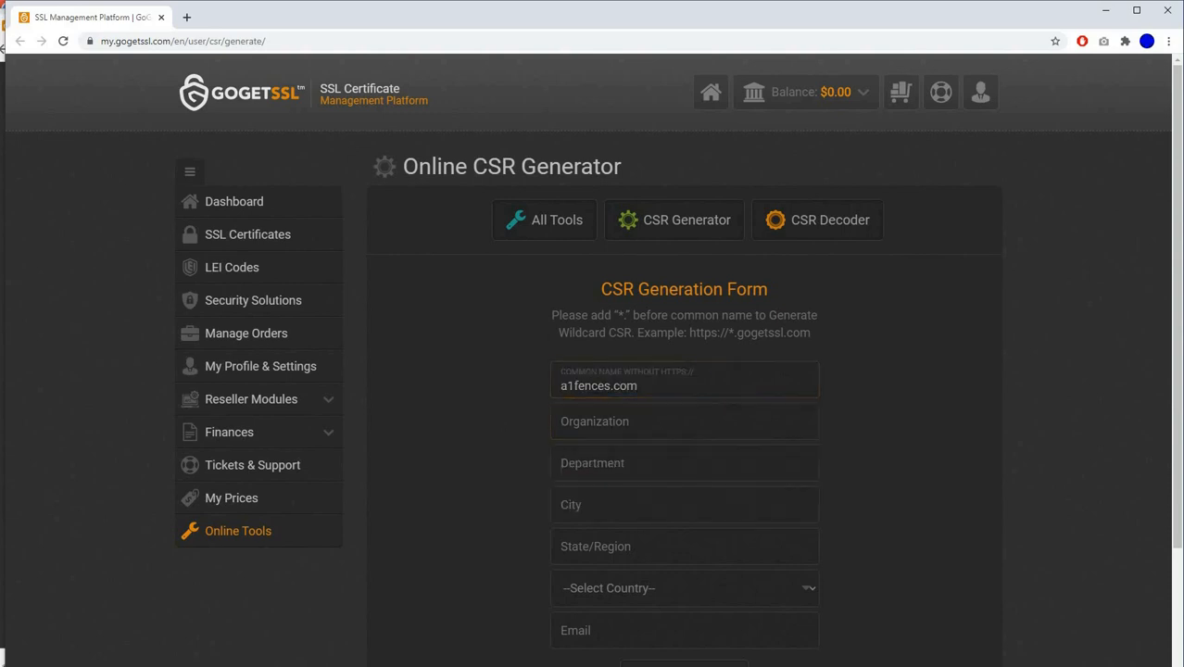
pyautogui.scroll(-3, 593, 371)
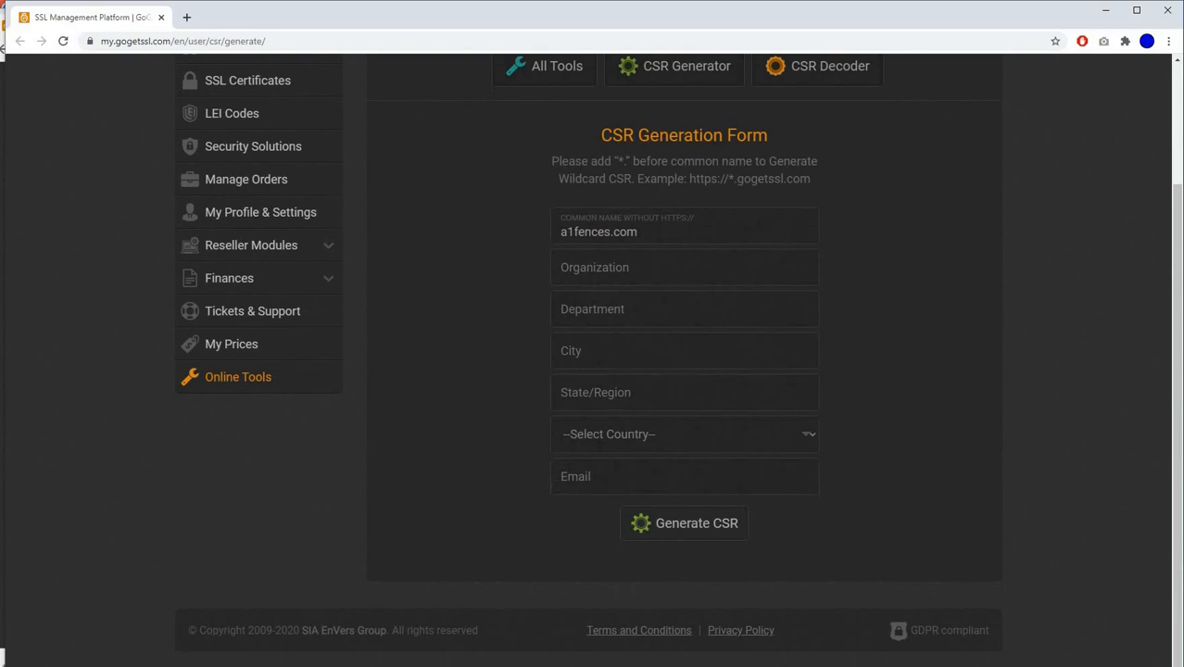
pyautogui.scroll(1, 558, 354)
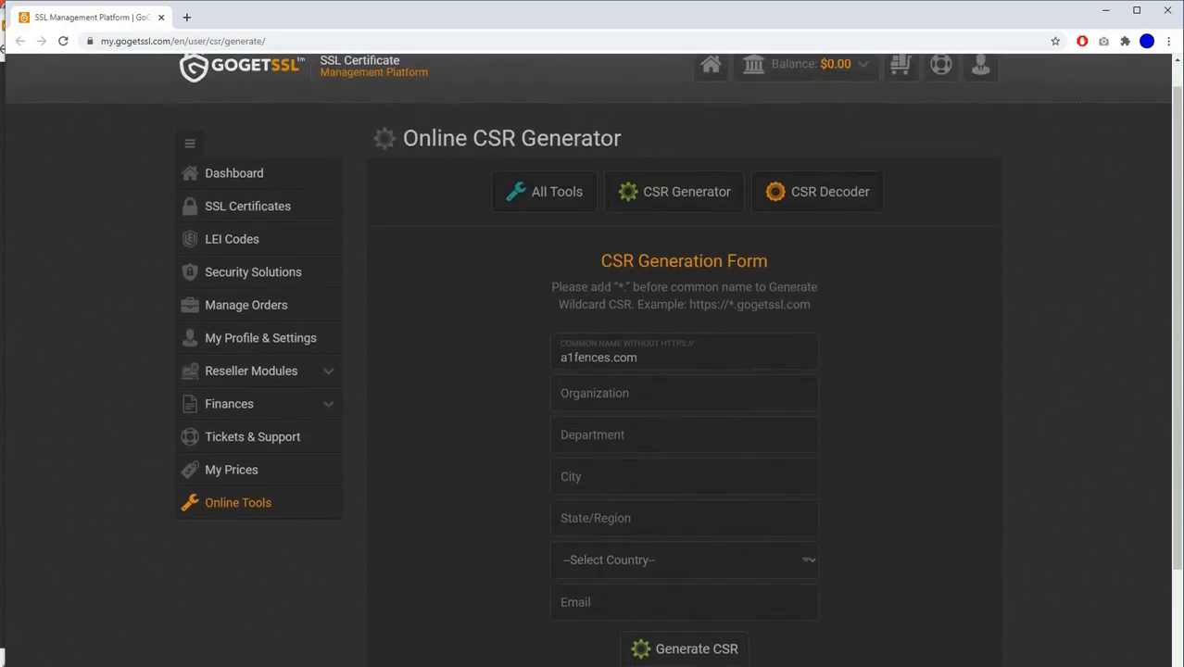
pyautogui.scroll(-1, 593, 370)
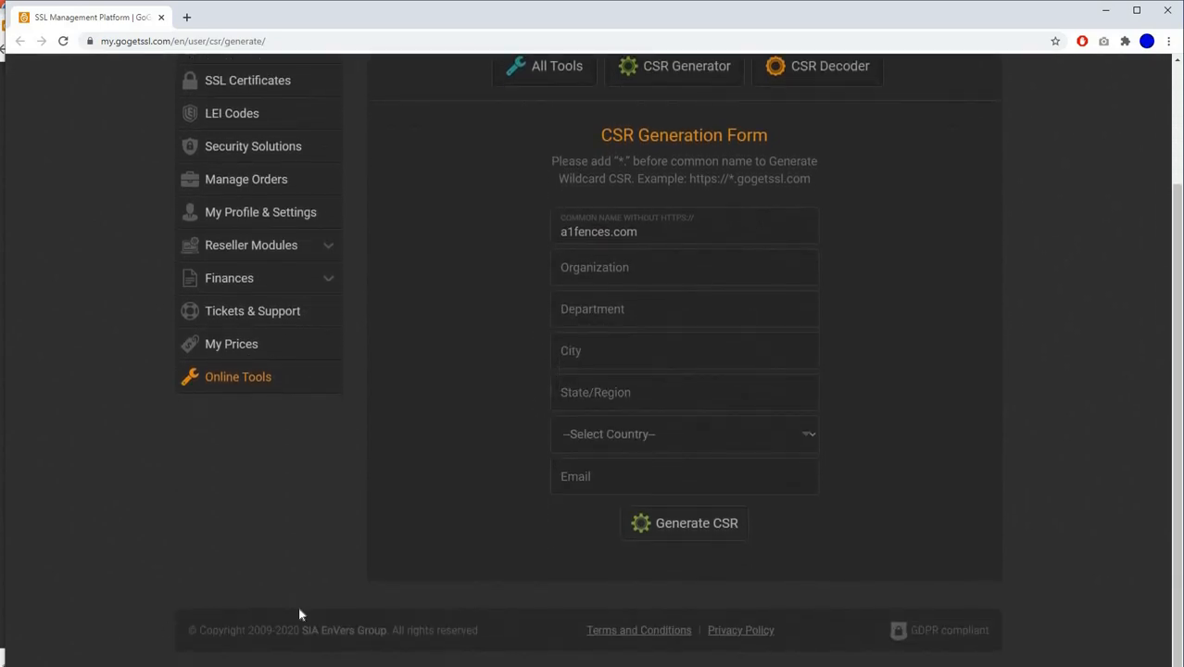
pyautogui.scroll(1, 334, 589)
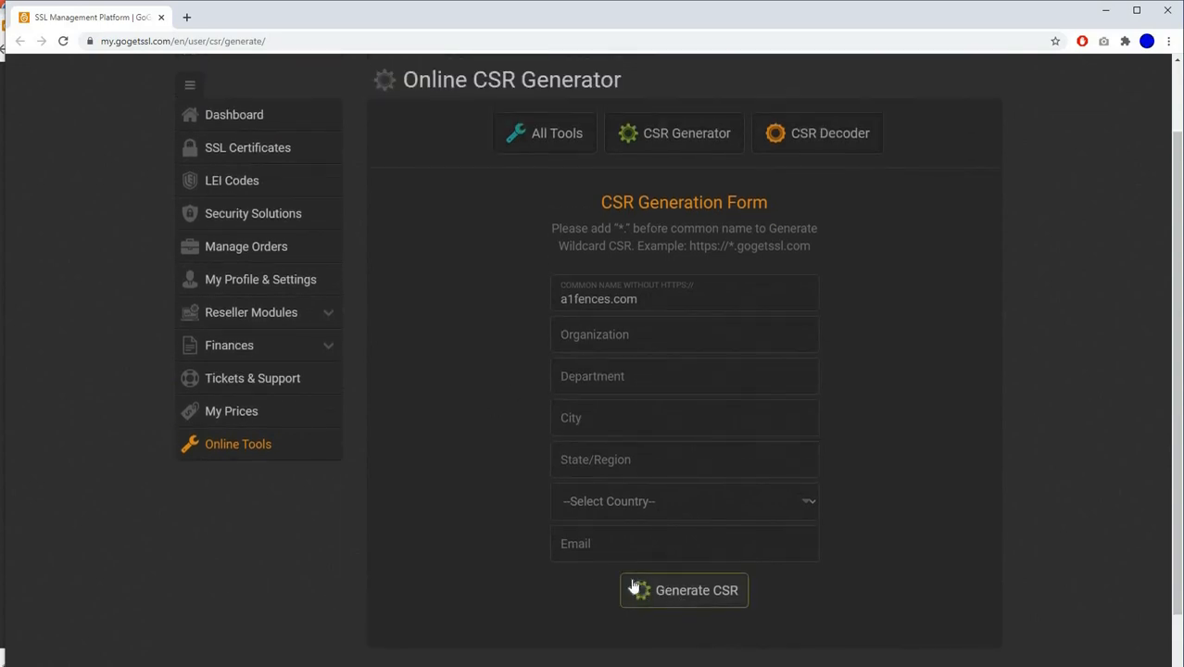
pyautogui.scroll(-1, 446, 548)
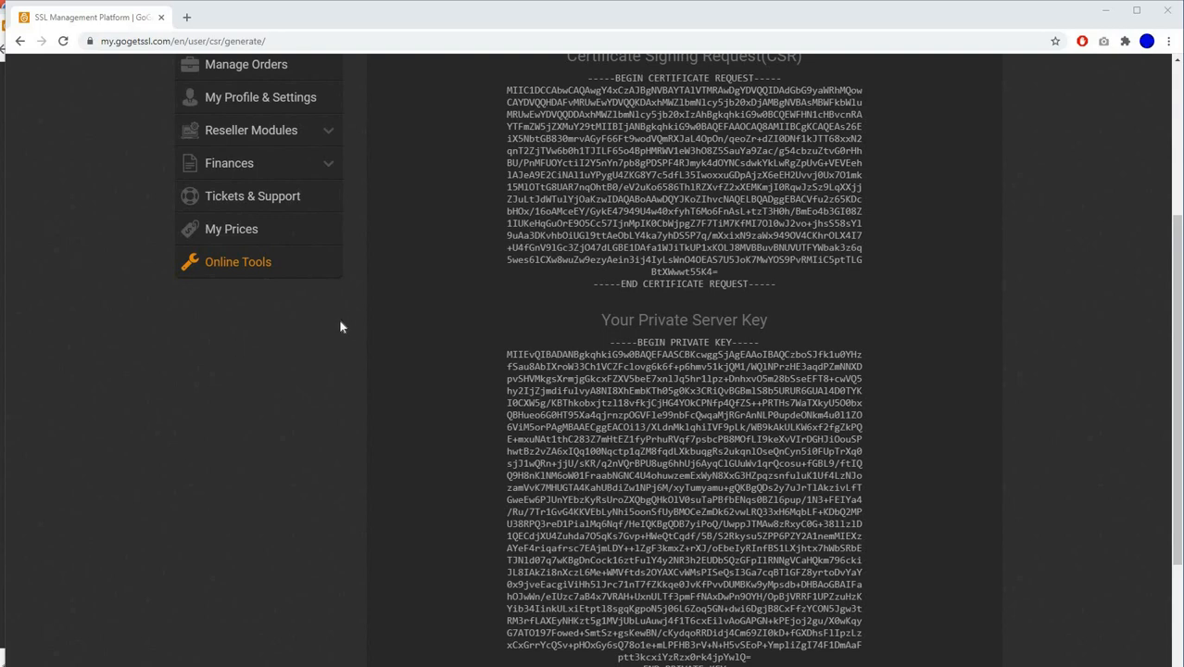
# Copy the complete private server key, including its BEGIN and END lines.
pyautogui.scroll(2, 874, 543)
pyautogui.scroll(-2, 873, 543)
pyautogui.moveTo(608, 342); pyautogui.dragTo(768, 544)
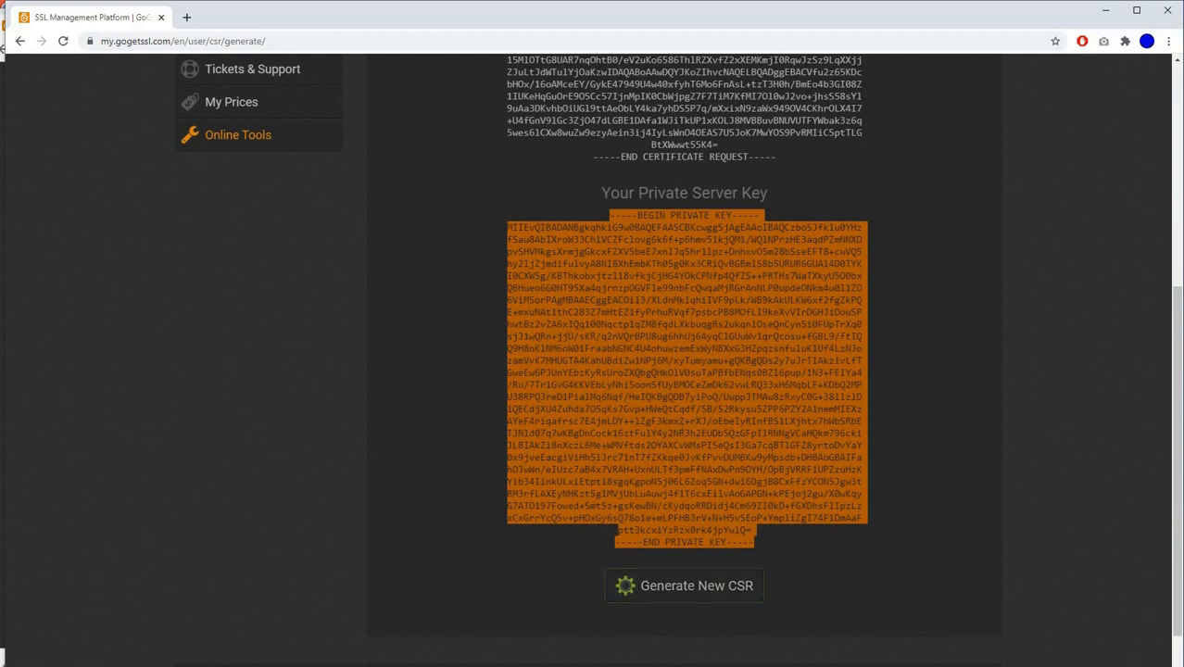
pyautogui.rightClick(681, 429)
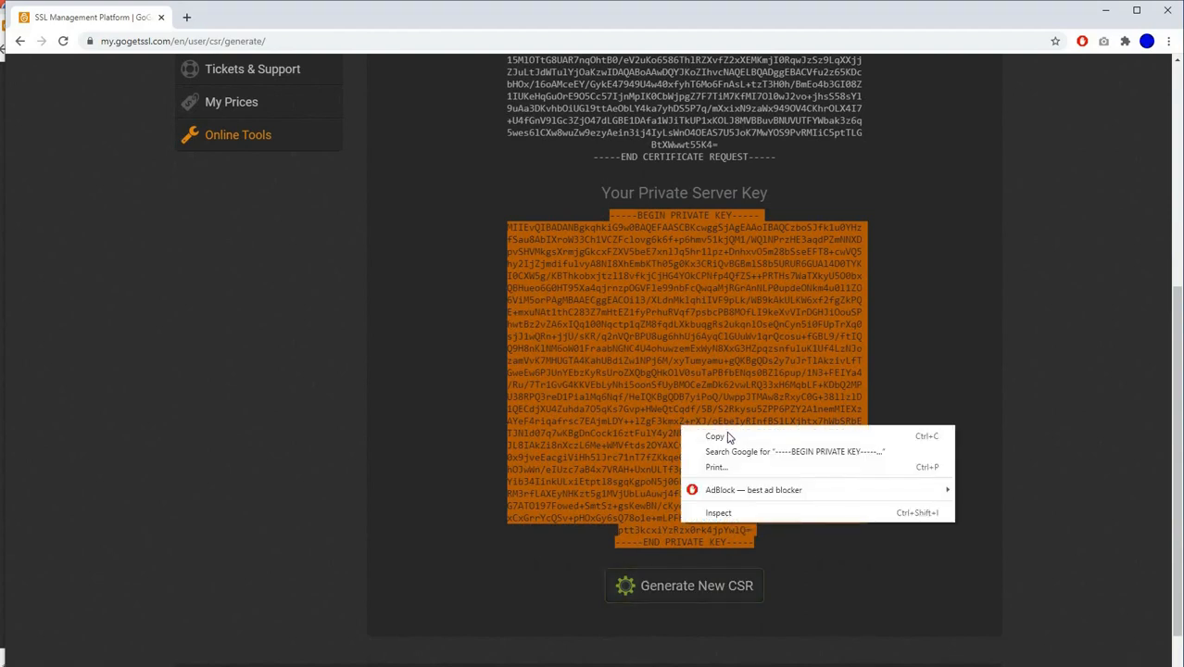
pyautogui.click(729, 435)
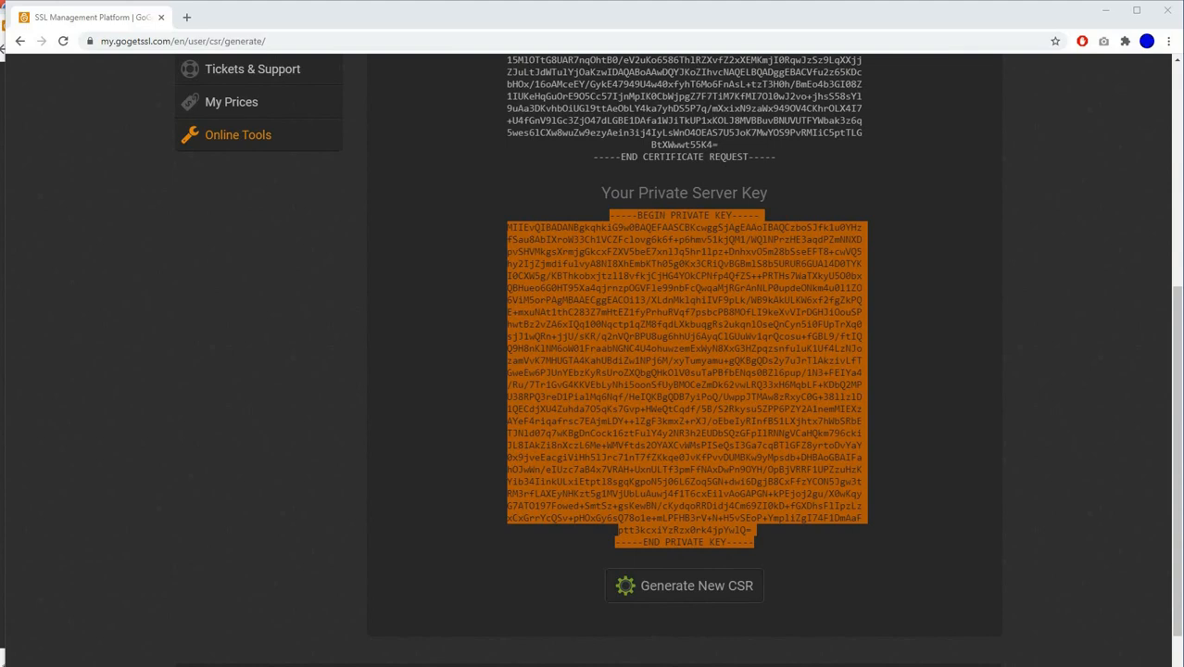
# Create a new text document on the desktop and accept the name key (2).txt for it.
pyautogui.rightClick(0, 436)
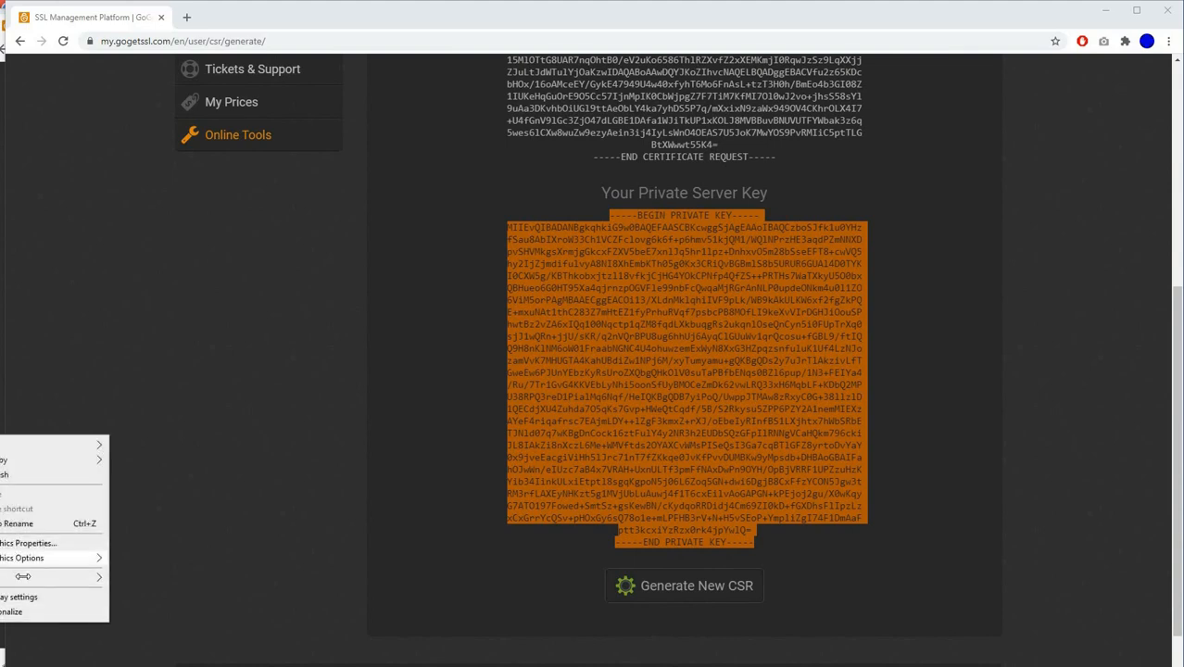
pyautogui.moveTo(40, 578)
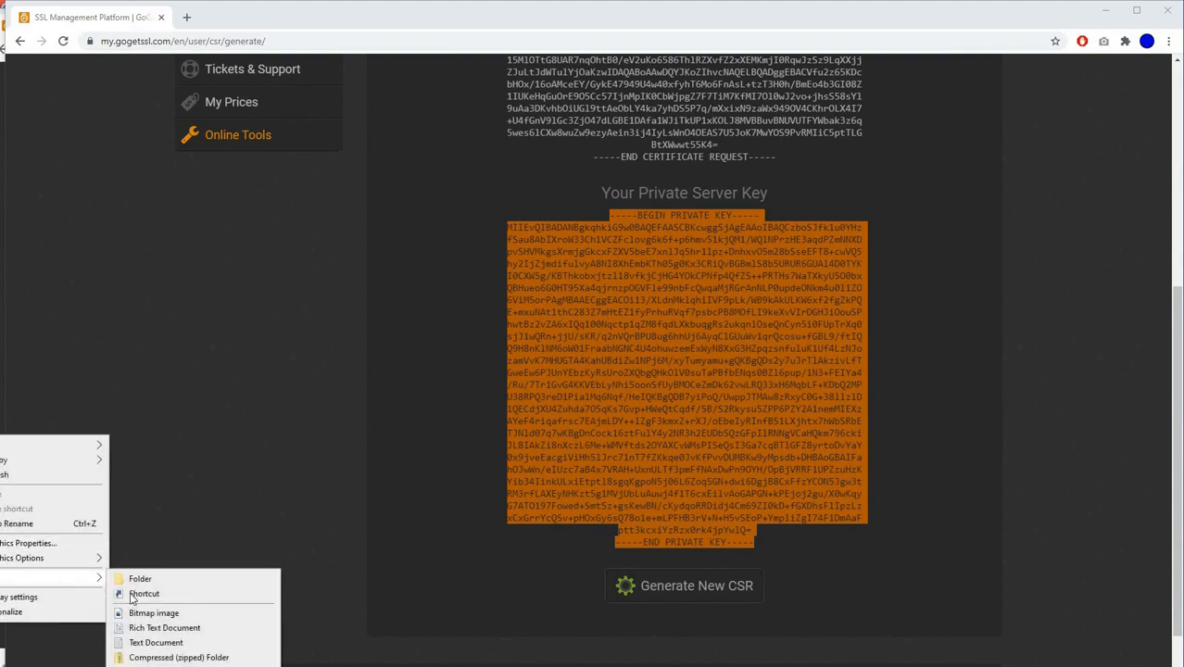
pyautogui.click(146, 648)
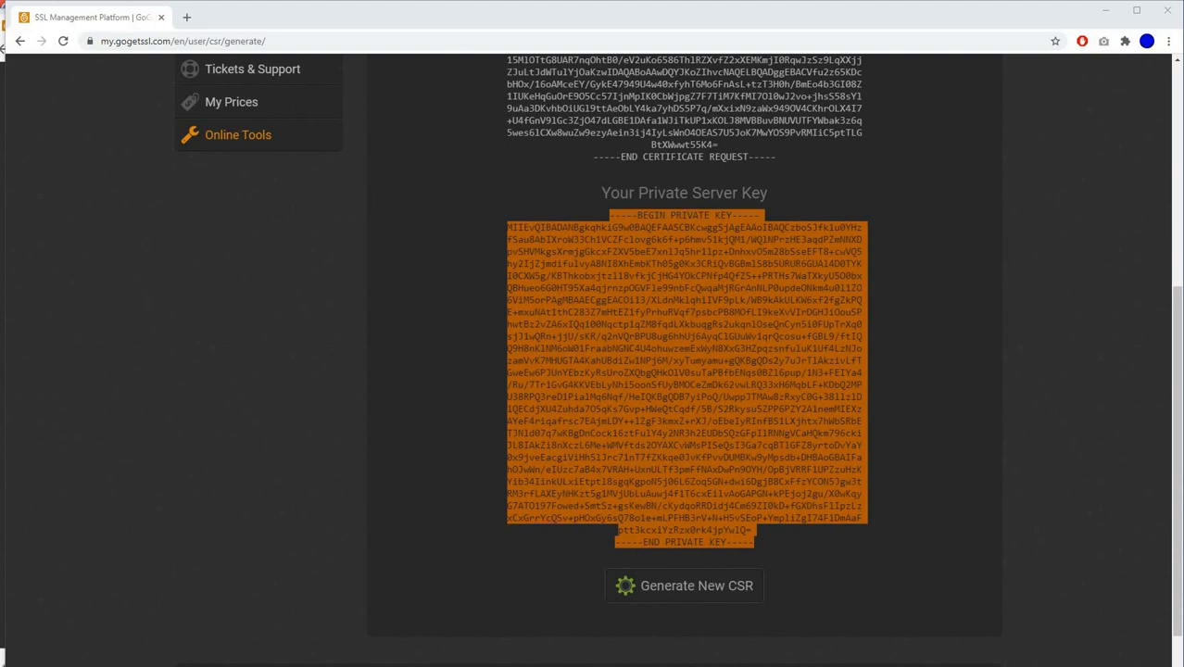
pyautogui.press('Return')
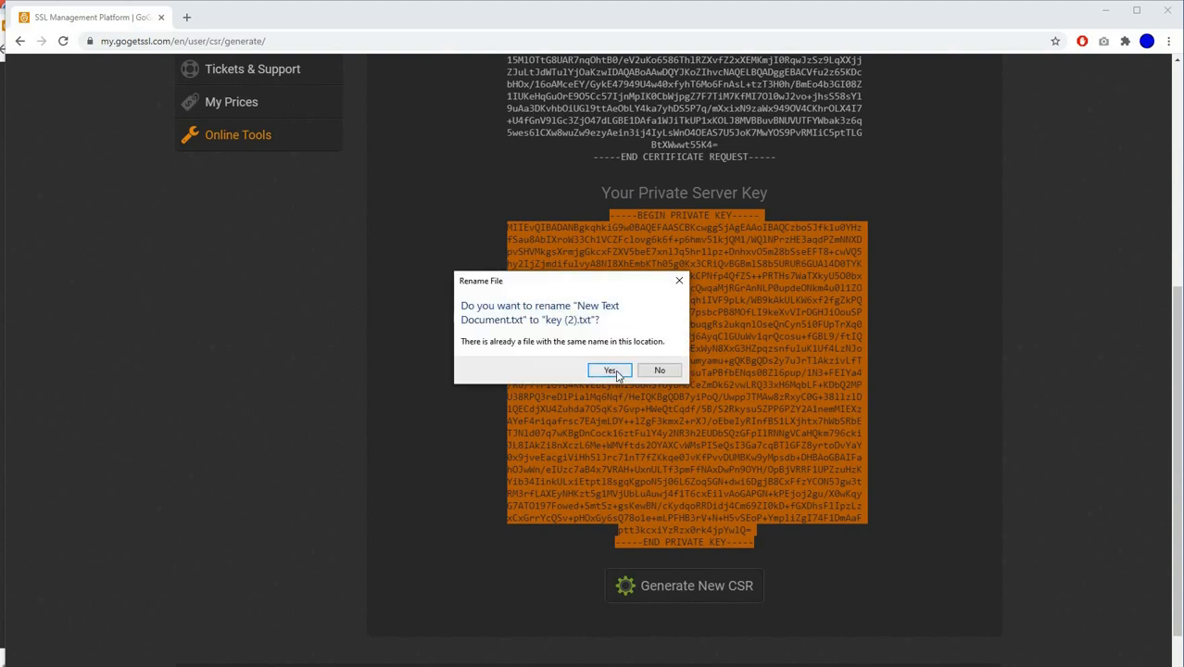
pyautogui.click(610, 375)
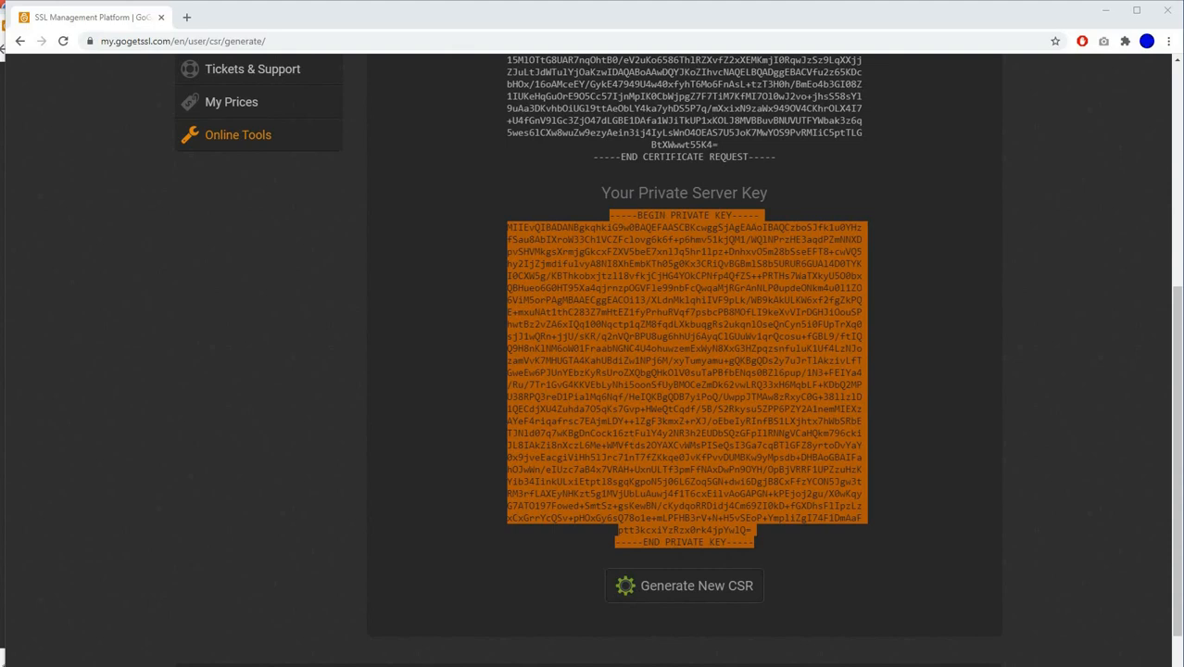
# Open key (2).txt in Notepad, paste the private key into it, and close the file with its changes saved.
pyautogui.click(86, 664)
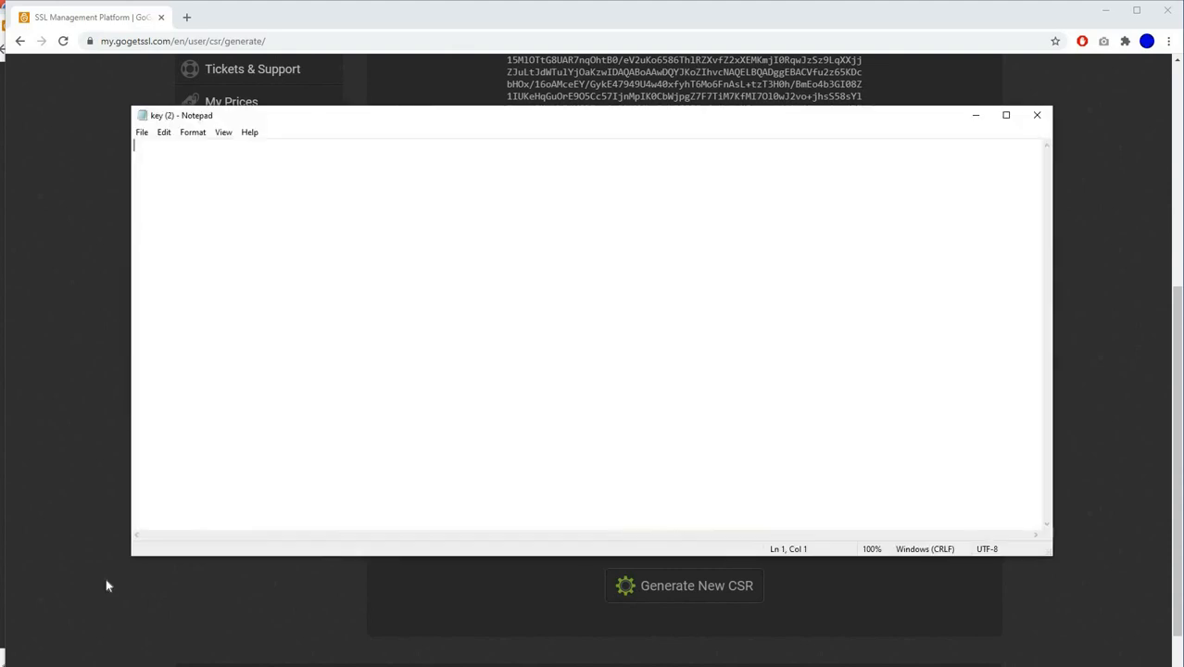
pyautogui.rightClick(227, 186)
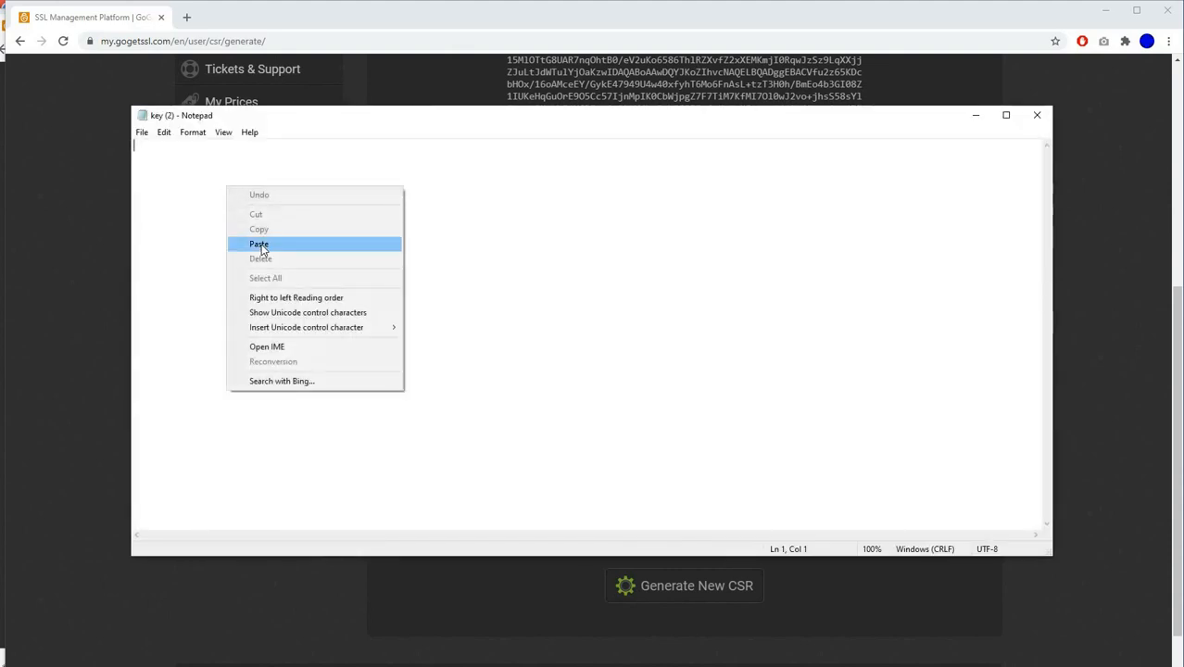
pyautogui.click(260, 245)
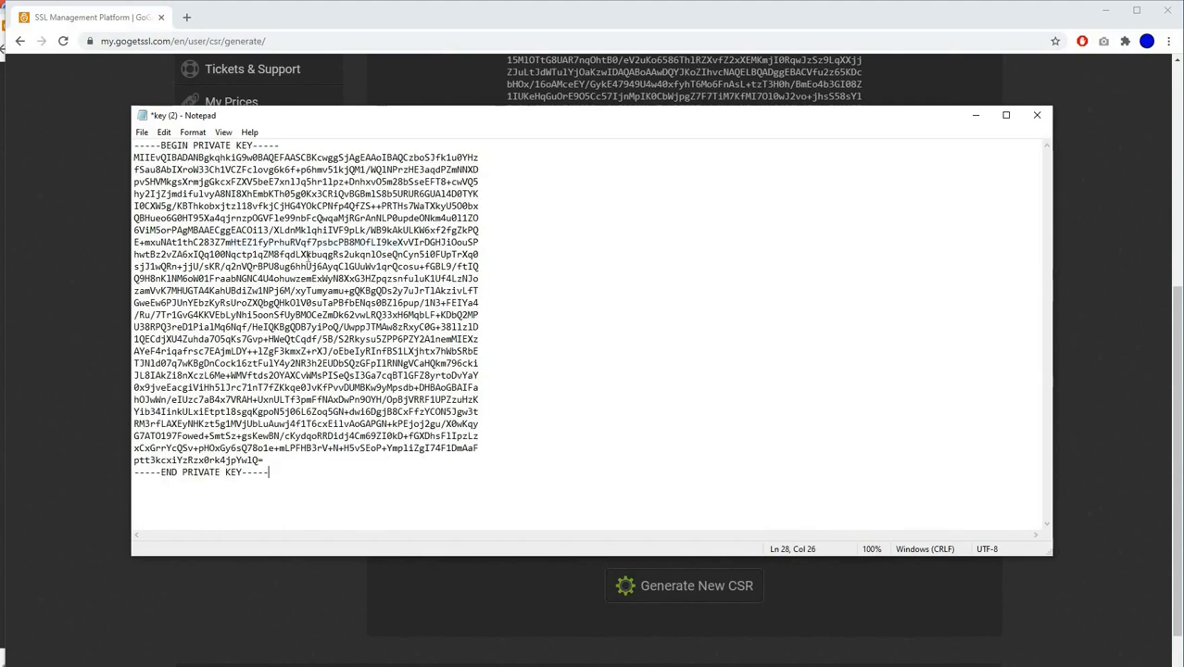
pyautogui.click(1036, 115)
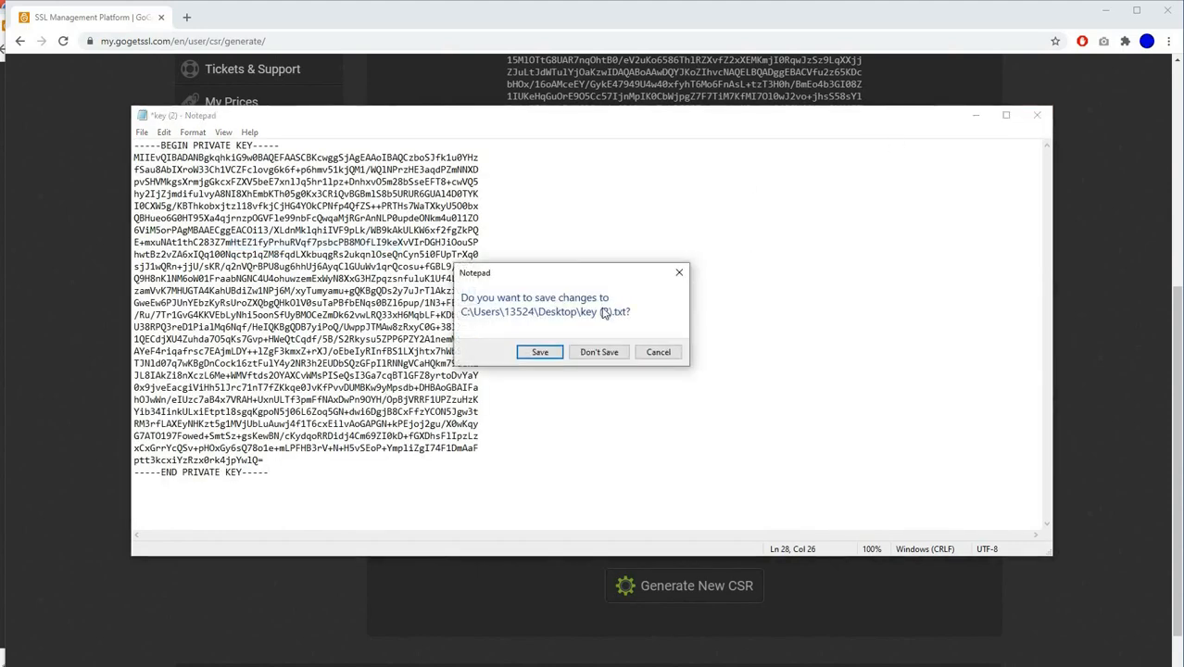
pyautogui.click(536, 356)
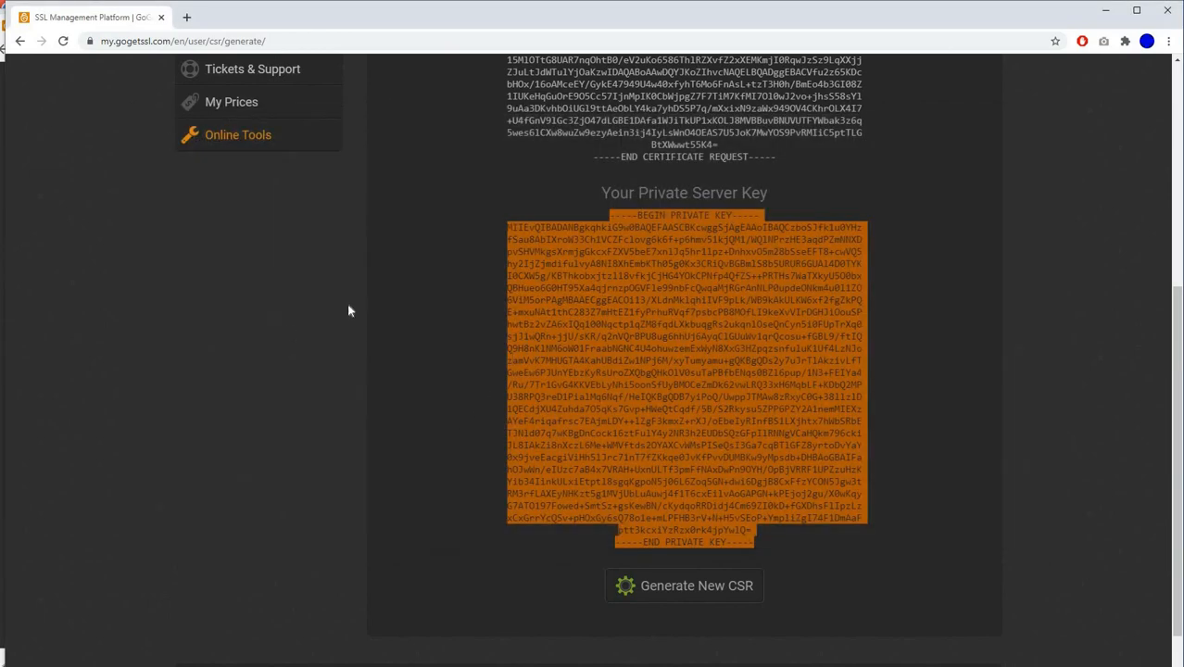
# Return to the certificate order page, paste the copied CSR into the CSR configuration and validate it.
pyautogui.click(406, 324)
pyautogui.scroll(3, 463, 324)
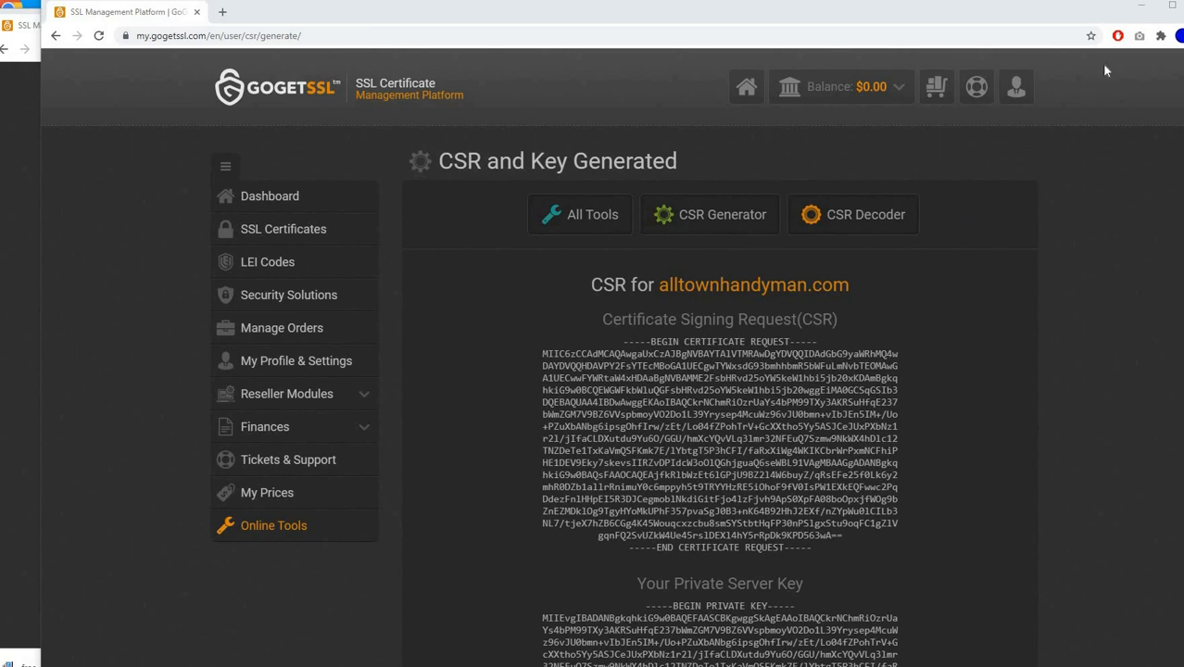
pyautogui.click(1143, 11)
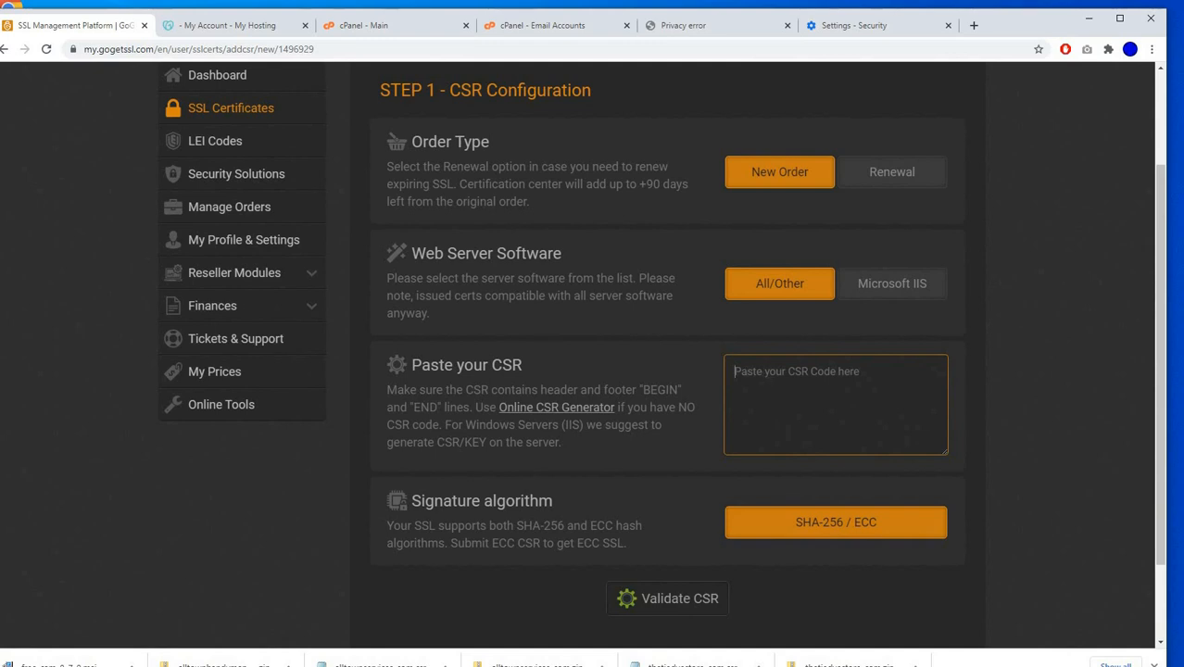
pyautogui.rightClick(747, 378)
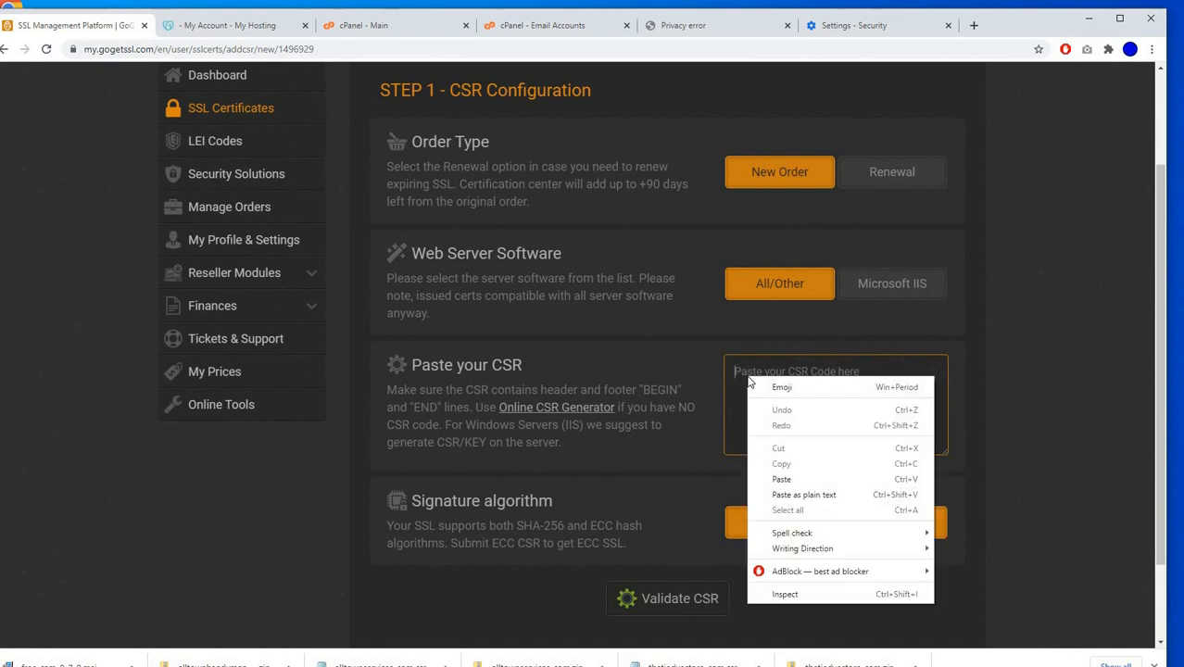
pyautogui.click(797, 481)
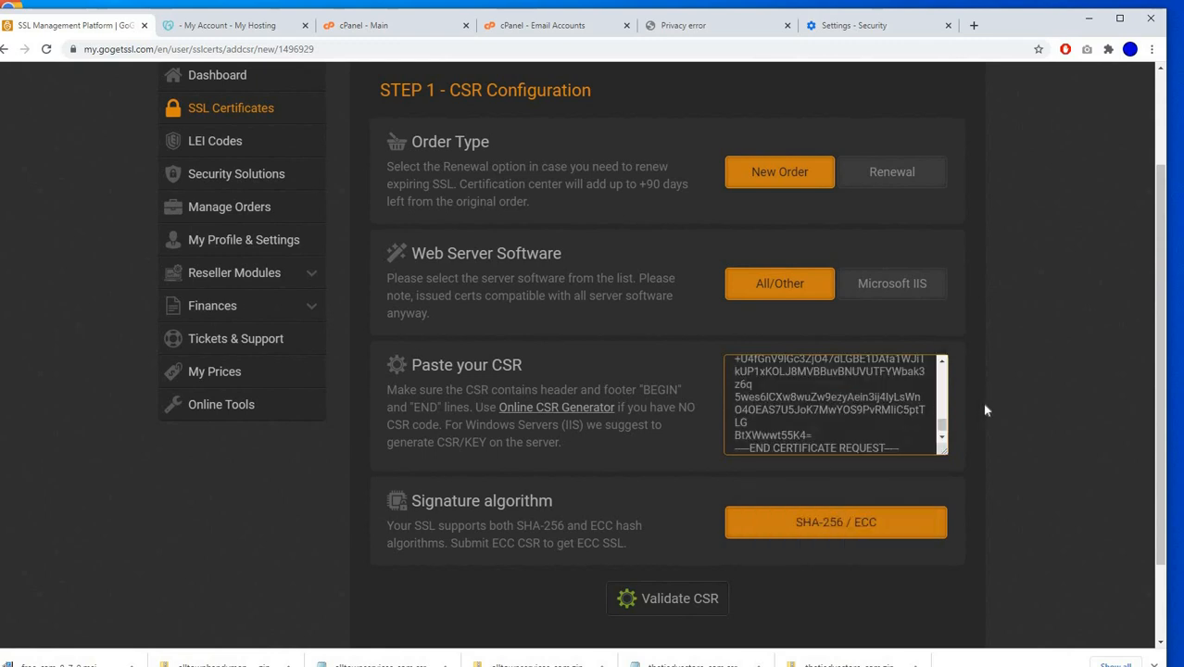
pyautogui.click(666, 604)
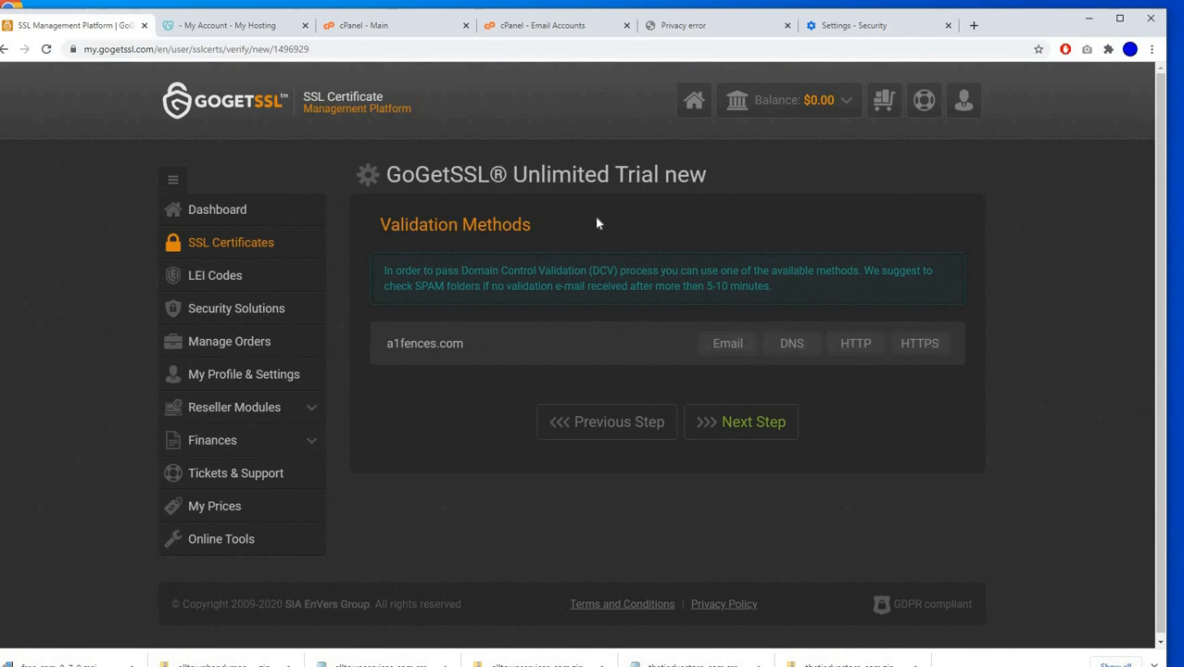
# Set the domain validation method for a1fences.com to Email using the domain's administrator address, and continue to the contact details.
pyautogui.click(715, 346)
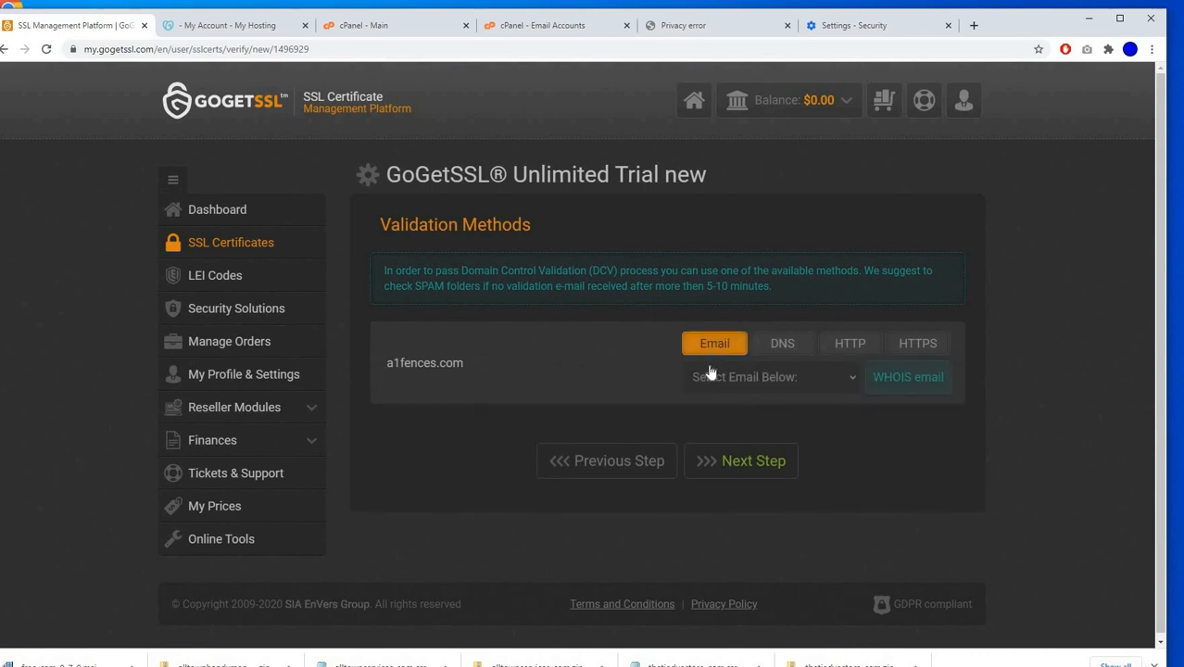
pyautogui.click(851, 383)
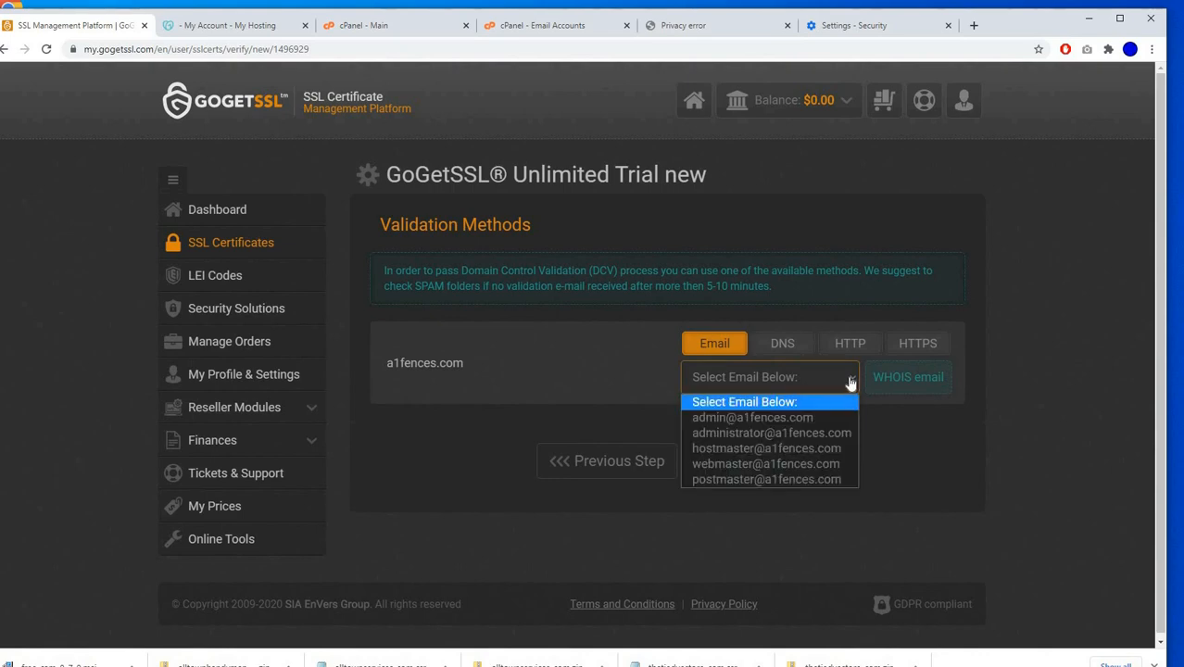
pyautogui.click(724, 419)
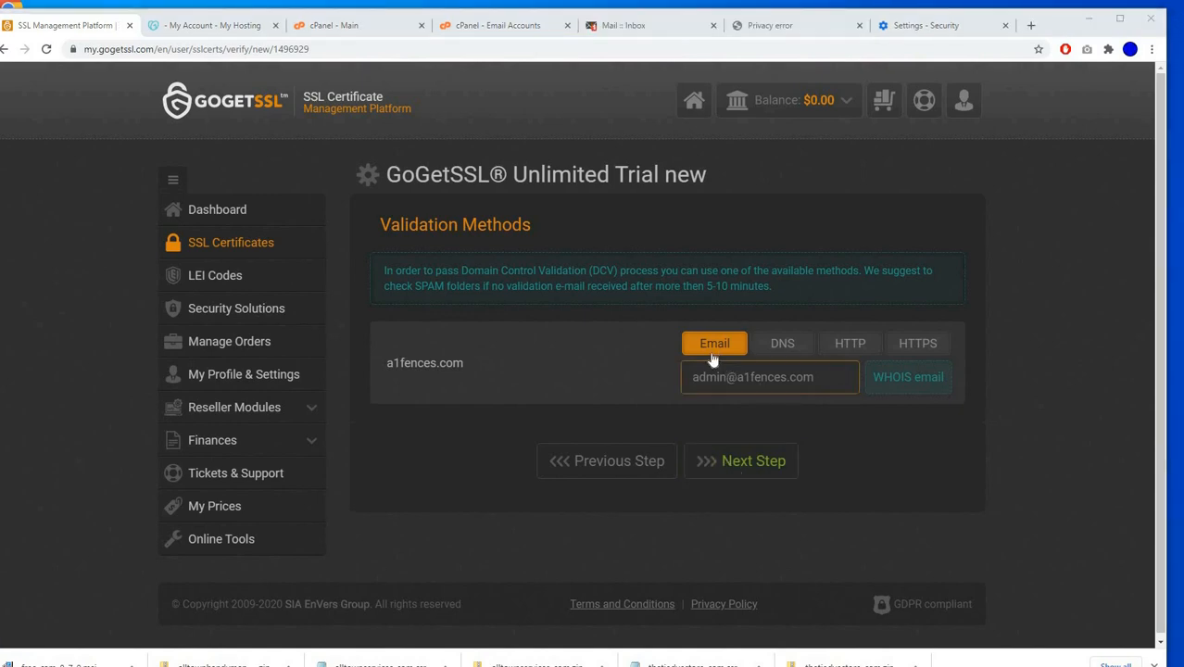
pyautogui.click(848, 383)
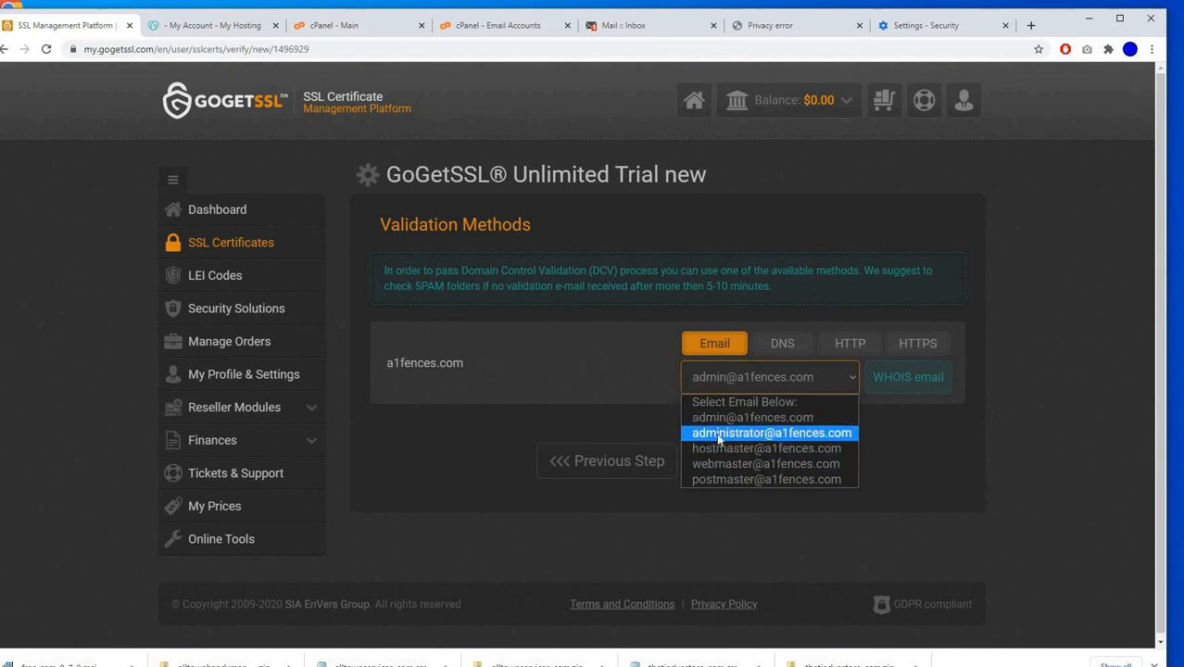
pyautogui.click(708, 434)
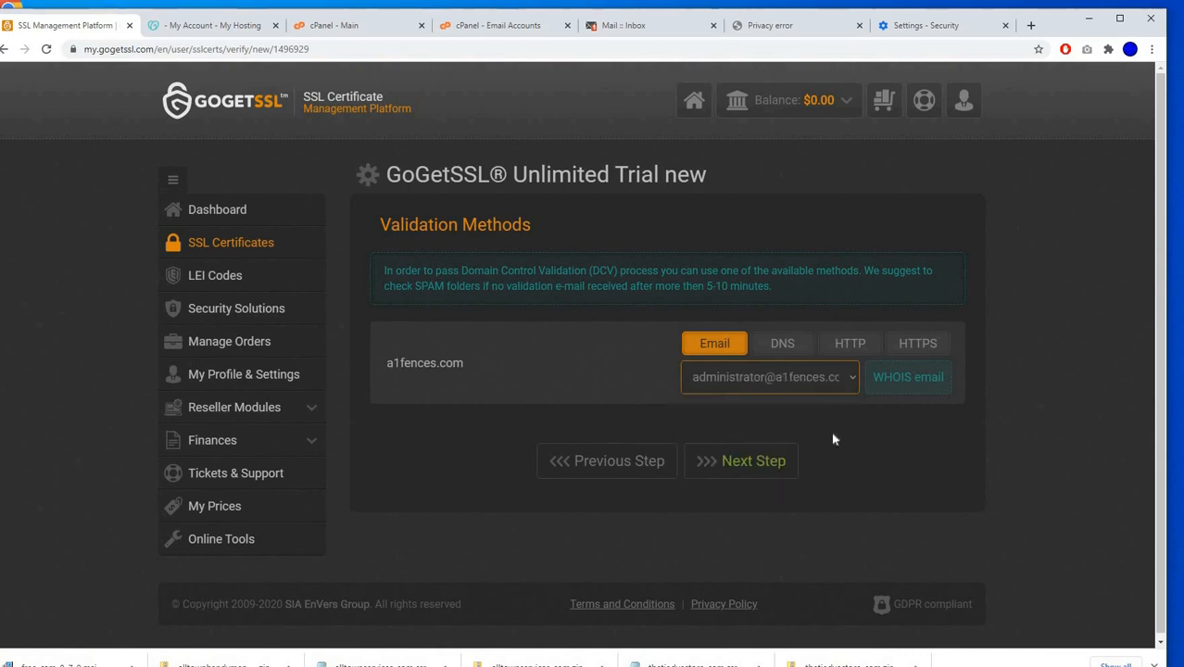
pyautogui.click(746, 464)
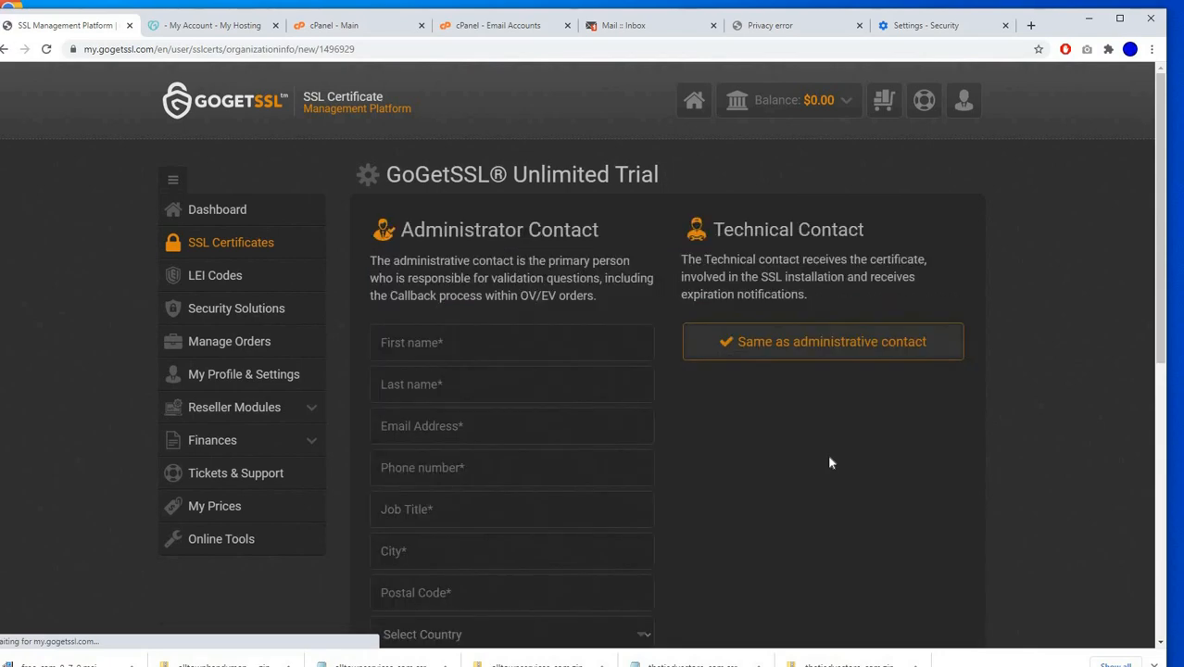
# Fill in the administrator contact details, accept the Subscriber Agreement terms and complete the certificate generation.
pyautogui.scroll(-3, 697, 445)
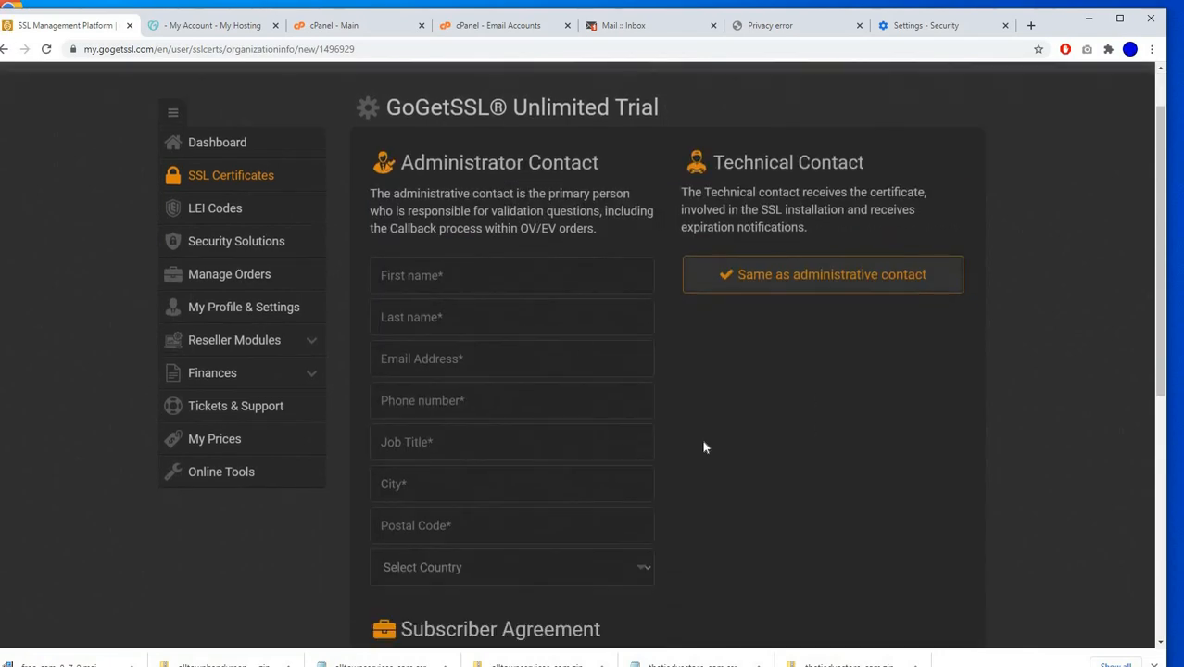
pyautogui.scroll(2, 687, 410)
pyautogui.scroll(-4, 587, 515)
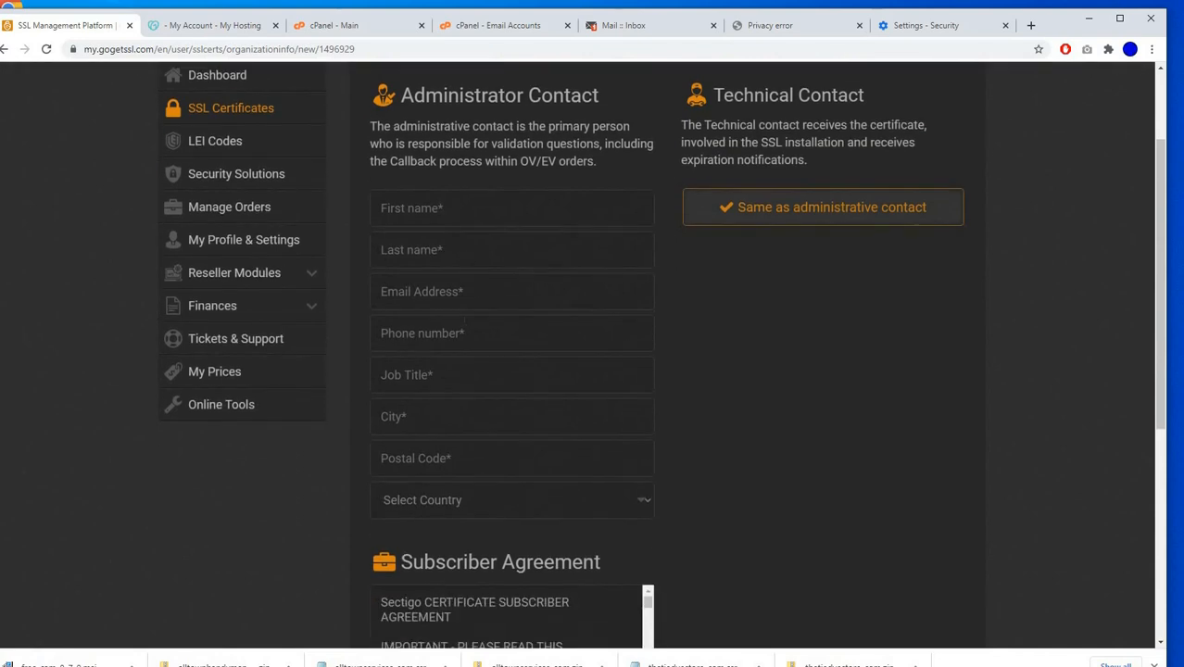
pyautogui.scroll(-3, 771, 451)
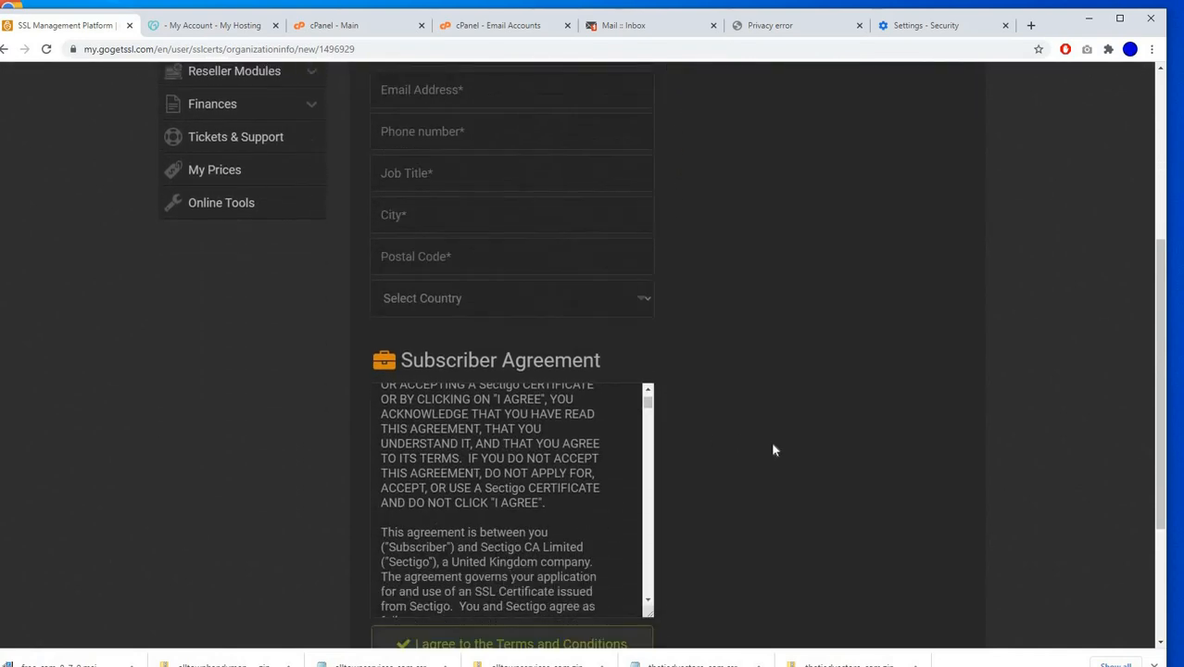
pyautogui.scroll(3, 755, 404)
pyautogui.scroll(1, 727, 398)
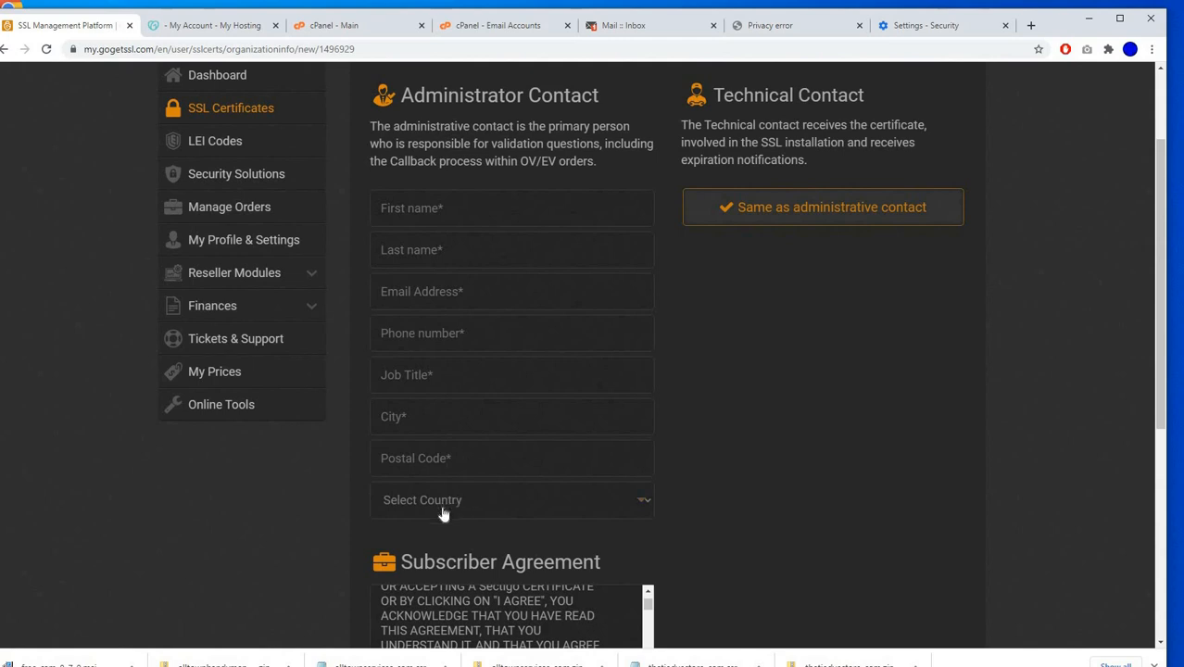
pyautogui.scroll(-3, 819, 502)
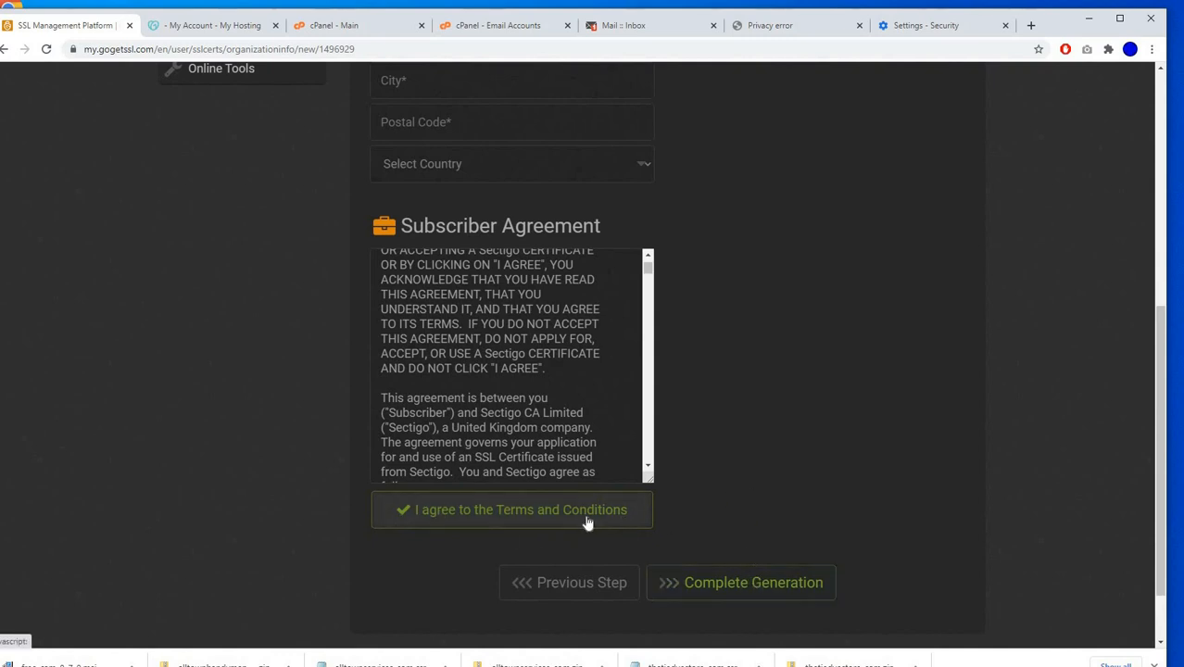
pyautogui.click(554, 524)
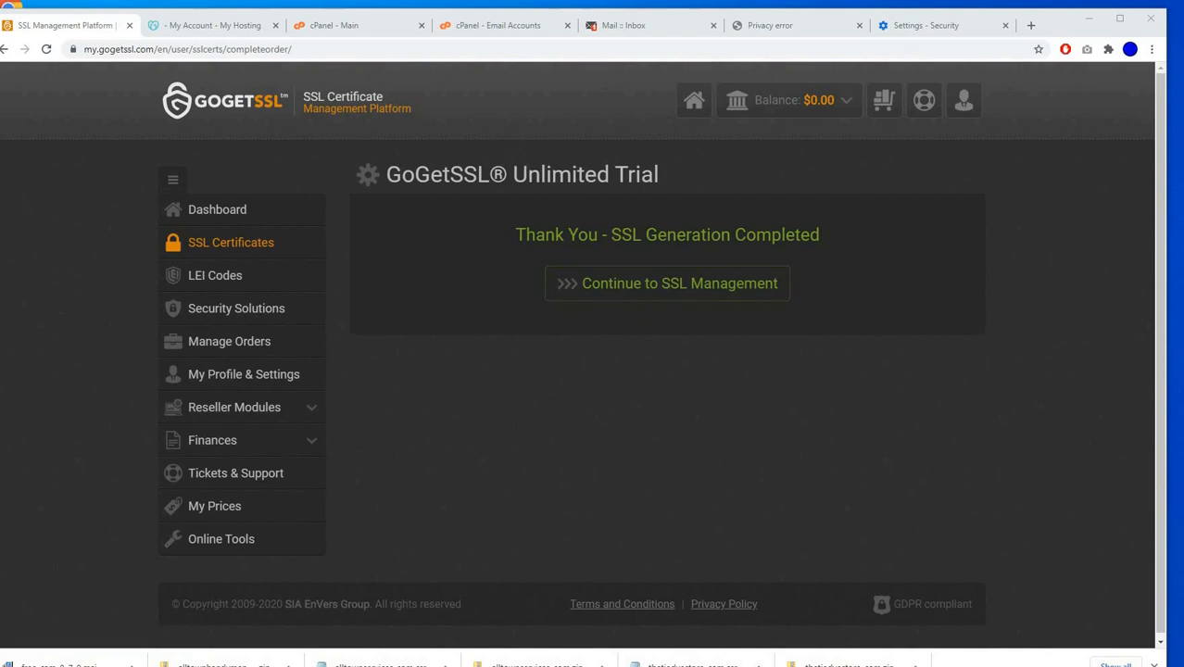
# Continue to SSL management and review the certificate's order details and domain validation instructions.
pyautogui.click(644, 295)
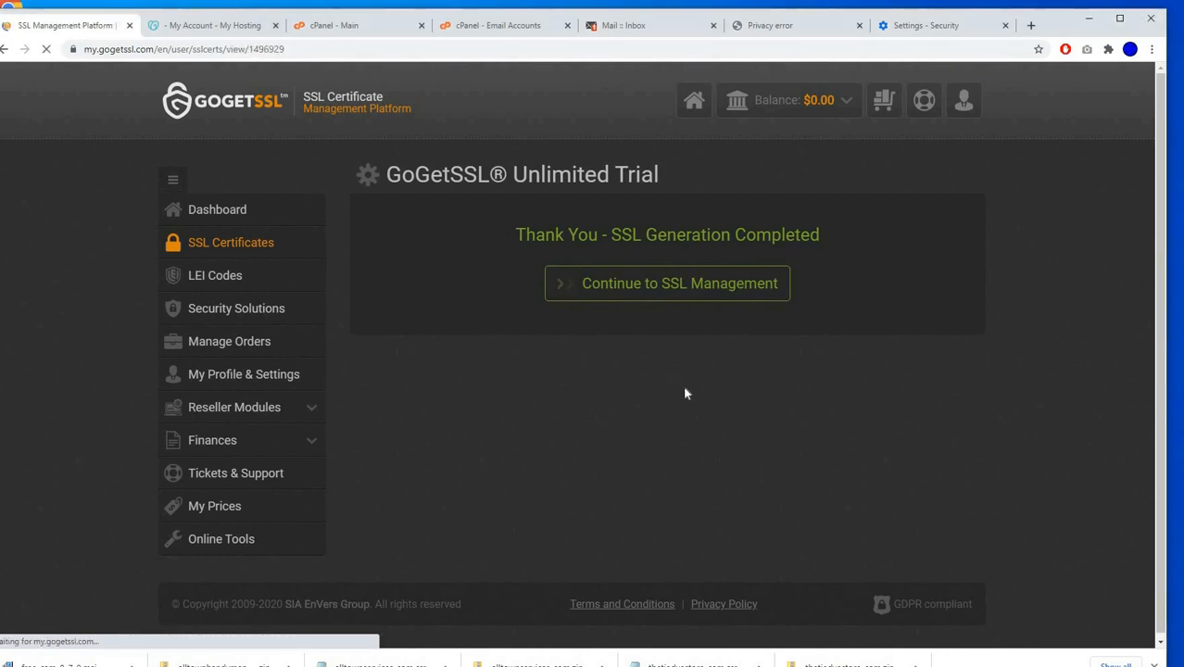
pyautogui.scroll(-2, 784, 416)
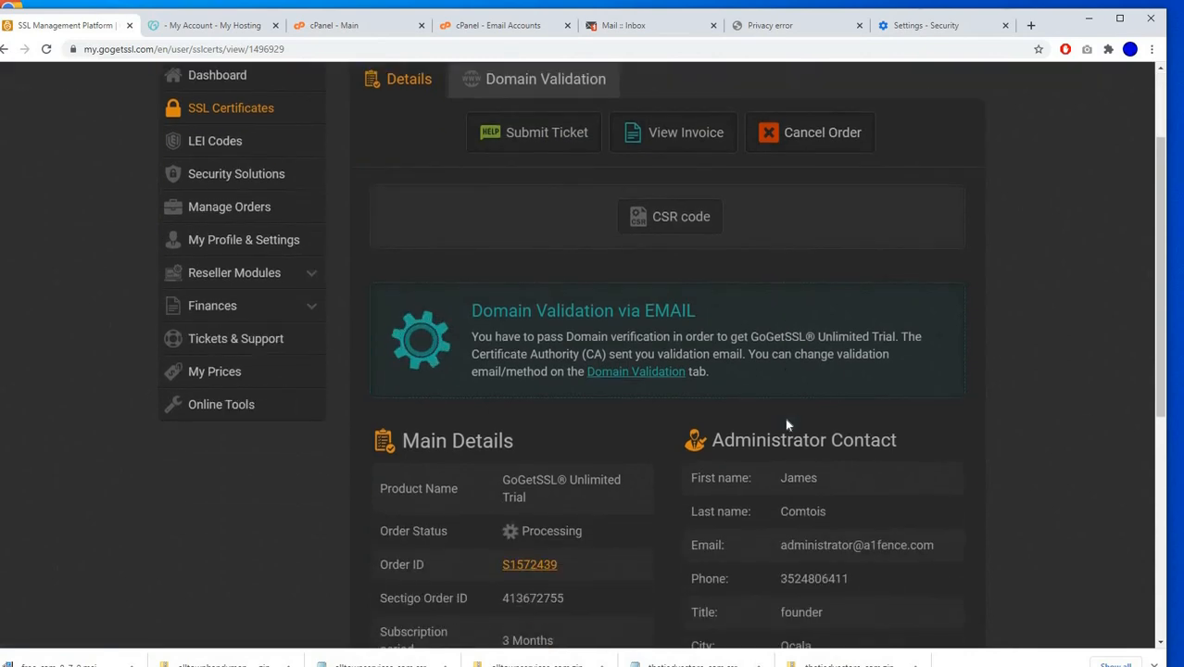
pyautogui.scroll(-1, 787, 424)
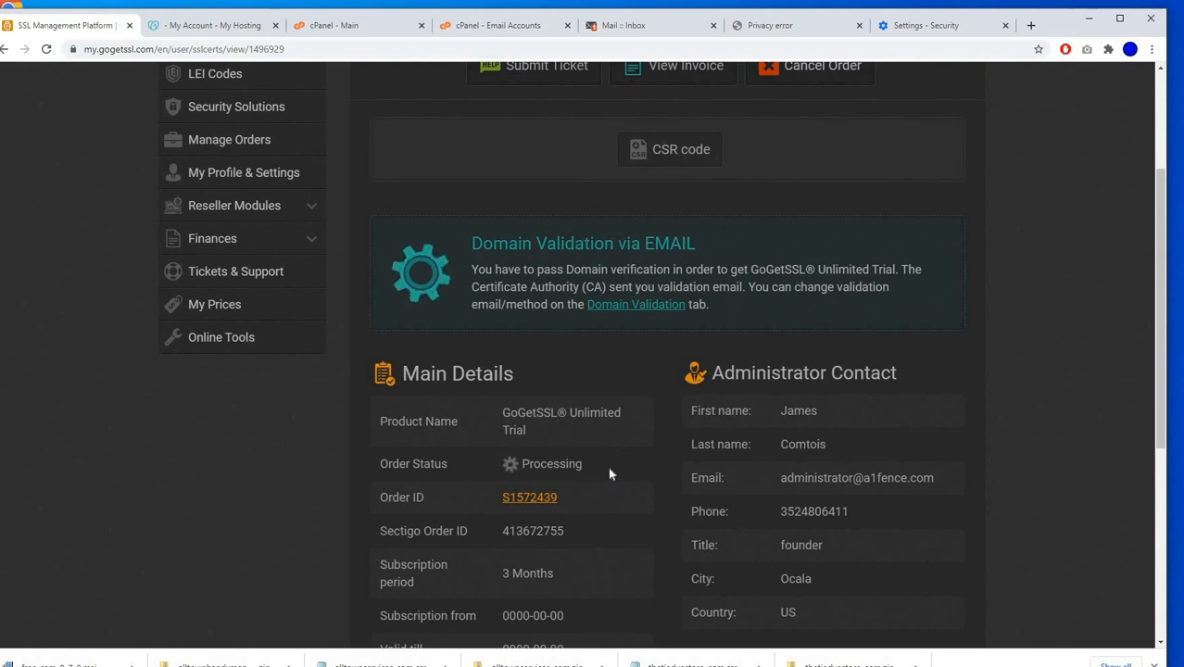
pyautogui.scroll(1, 610, 474)
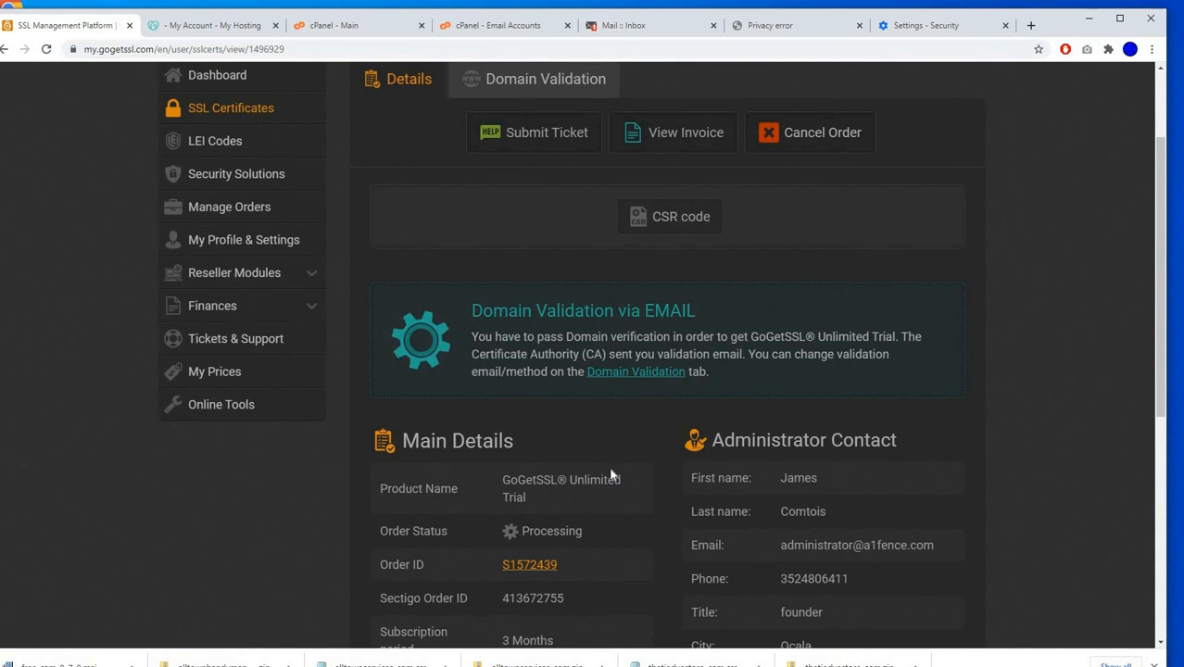
pyautogui.scroll(1, 610, 474)
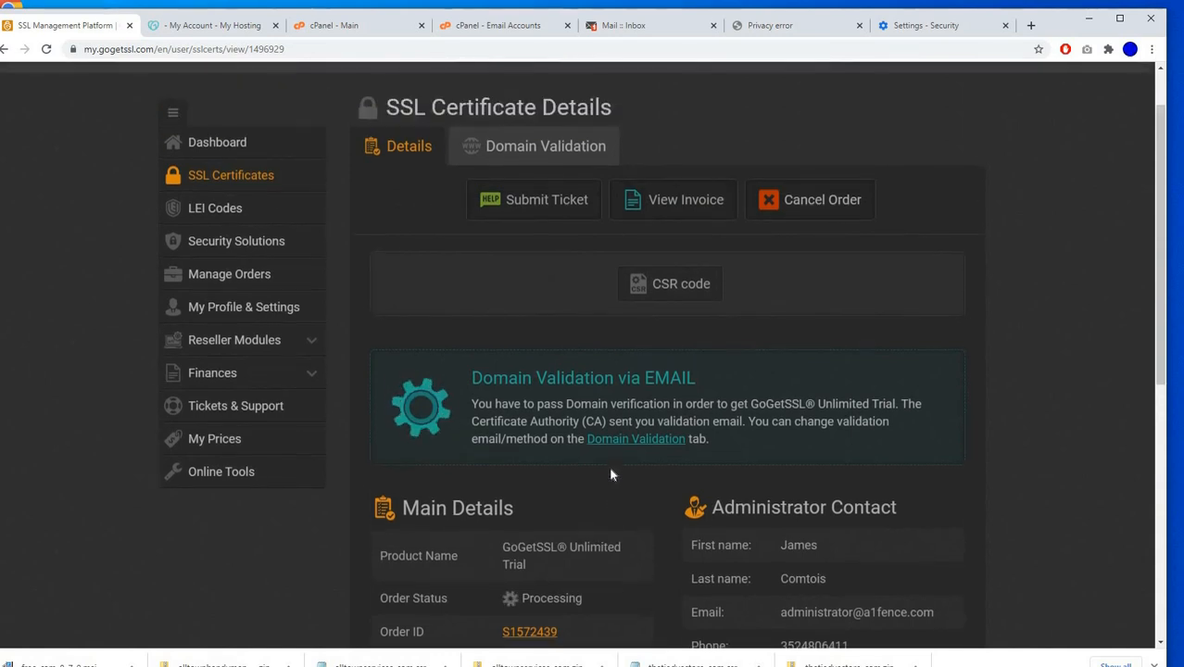
pyautogui.scroll(1, 610, 474)
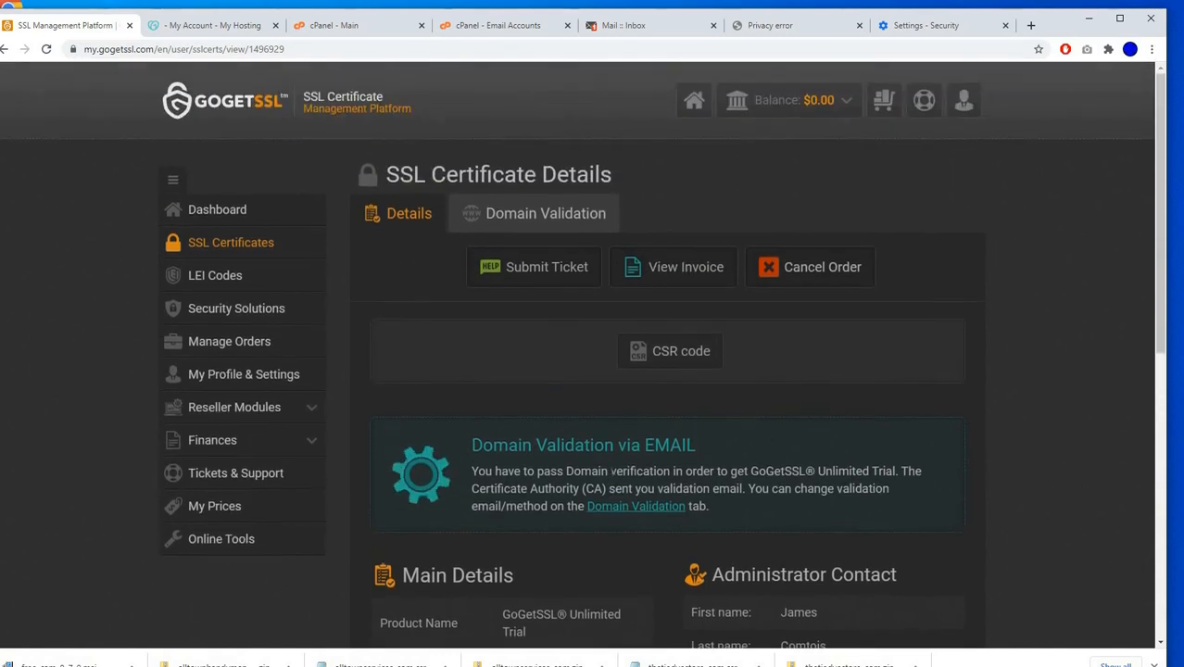
# Switch to the webmail inbox, refresh it and open the GoGetSSL Domain Validation message for a1fences.com.
pyautogui.click(619, 34)
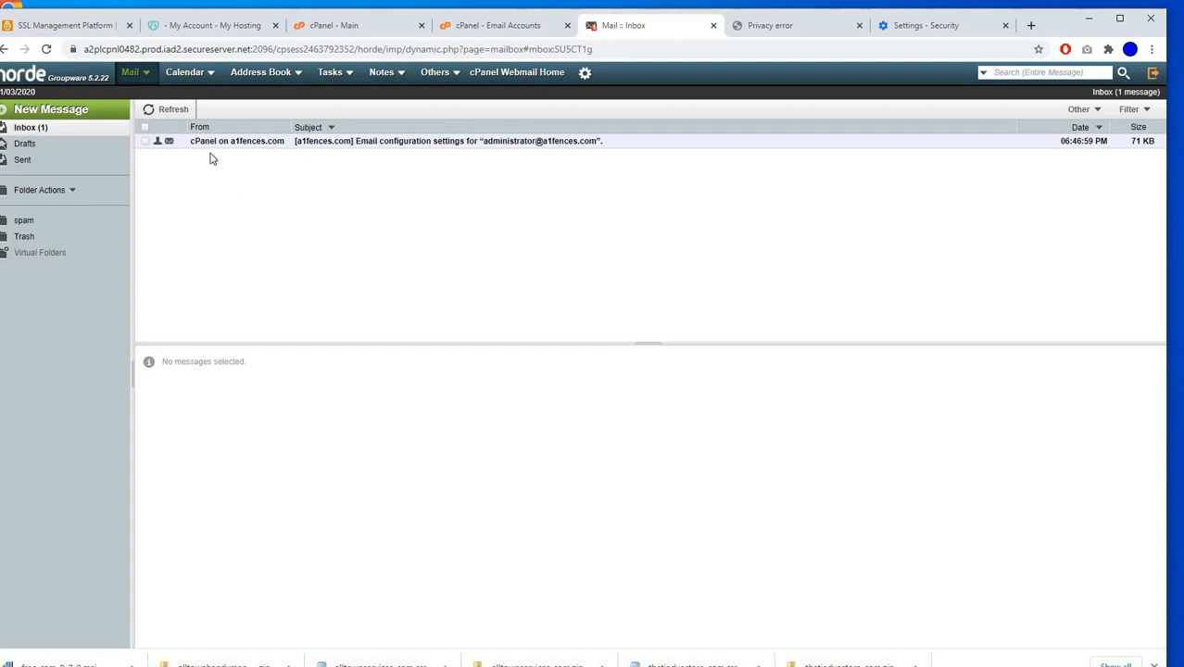
pyautogui.click(162, 111)
pyautogui.click(163, 112)
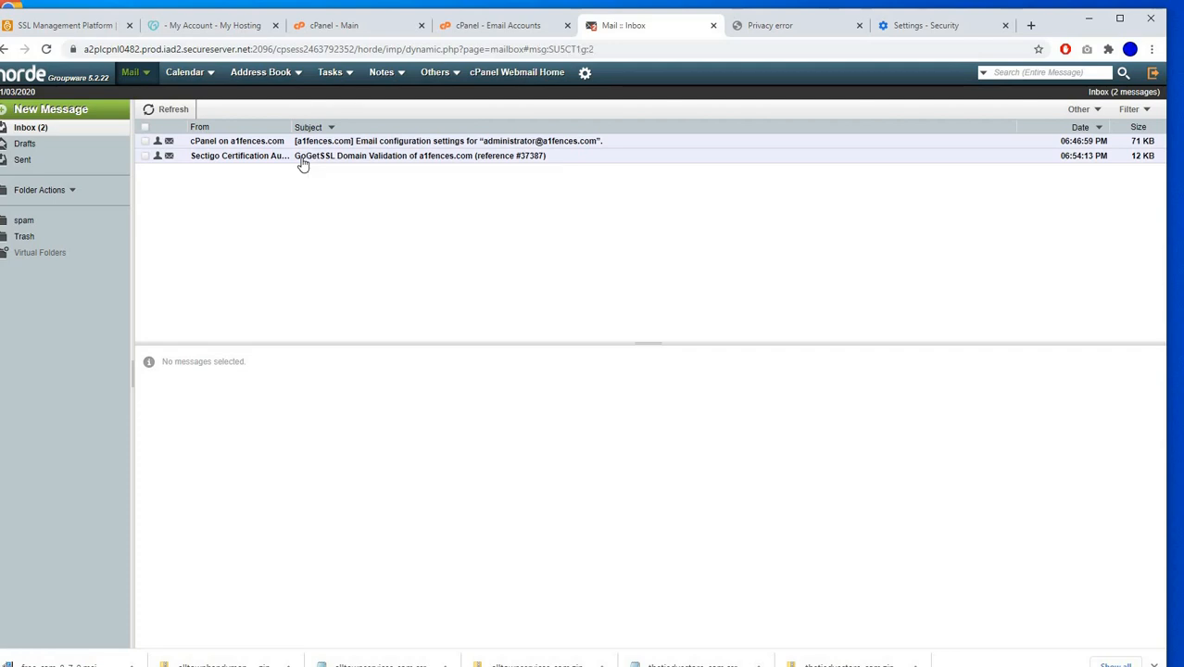
pyautogui.click(301, 157)
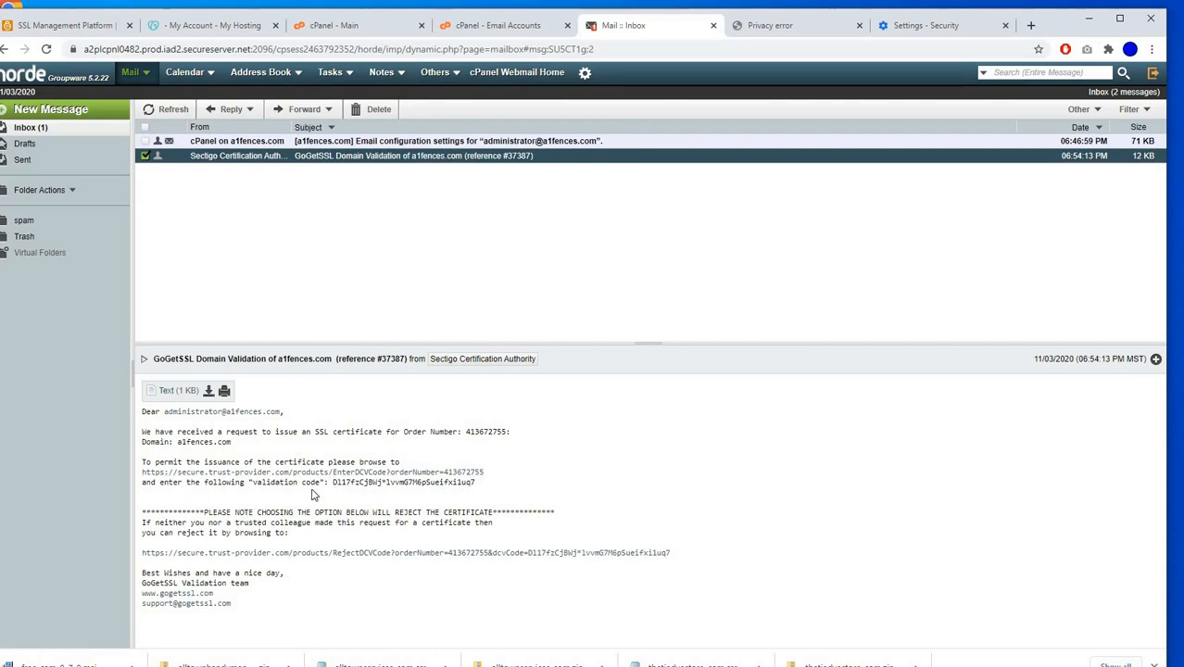
# Copy the validation code from the message and open its link for permitting the certificate's issuance.
pyautogui.moveTo(332, 484); pyautogui.dragTo(478, 483)
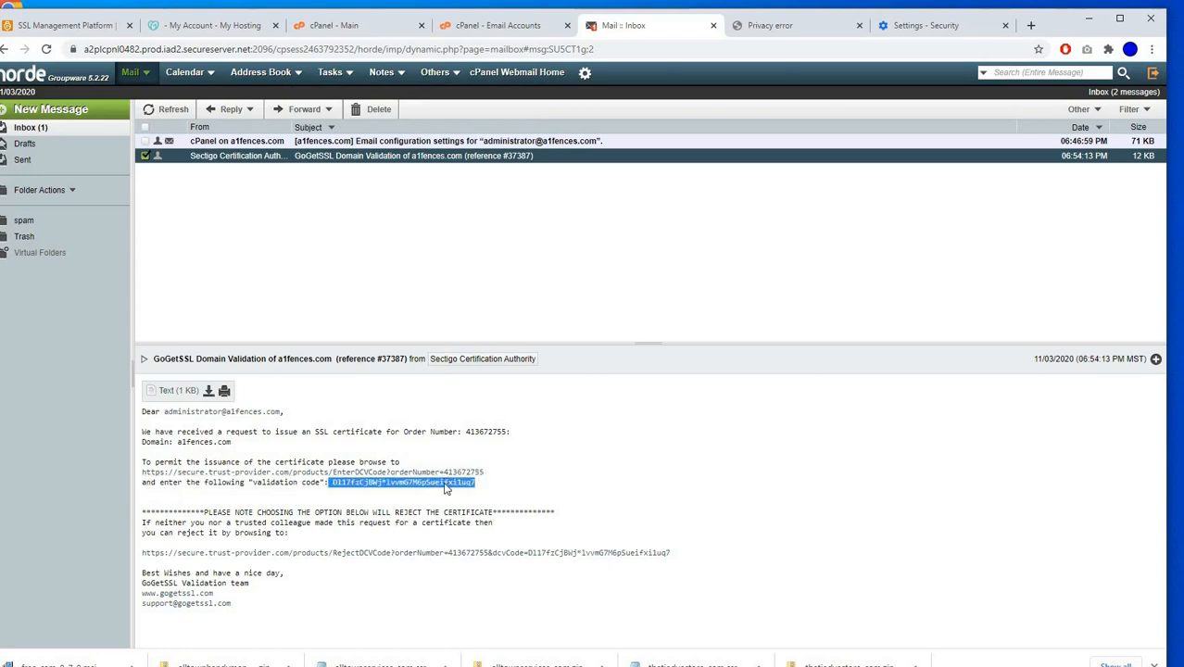
pyautogui.rightClick(446, 489)
pyautogui.click(477, 494)
pyautogui.click(223, 473)
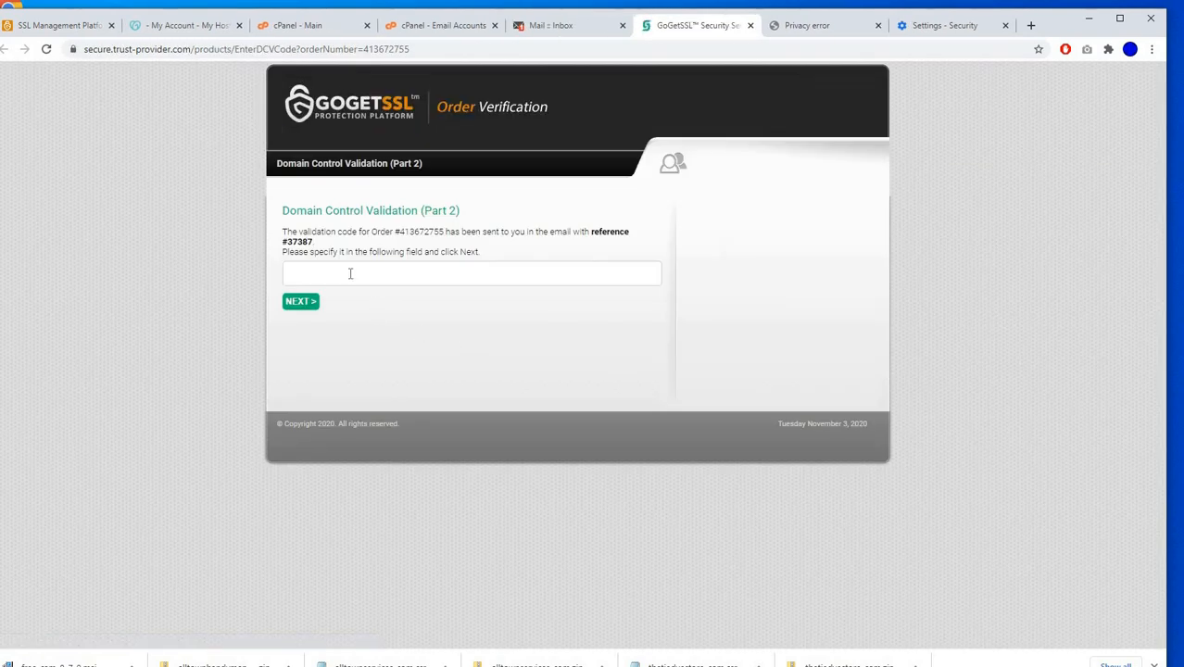
# Paste the validation code into the Domain Control Validation form, submit it and close the verification window.
pyautogui.click(351, 273)
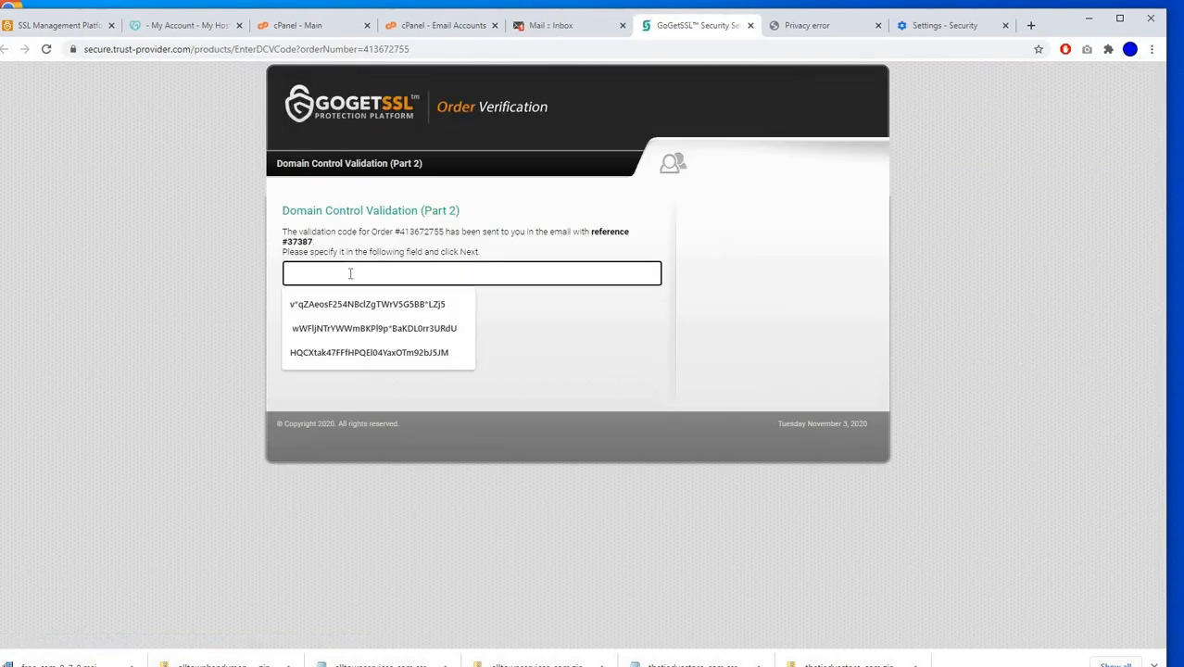
pyautogui.rightClick(350, 277)
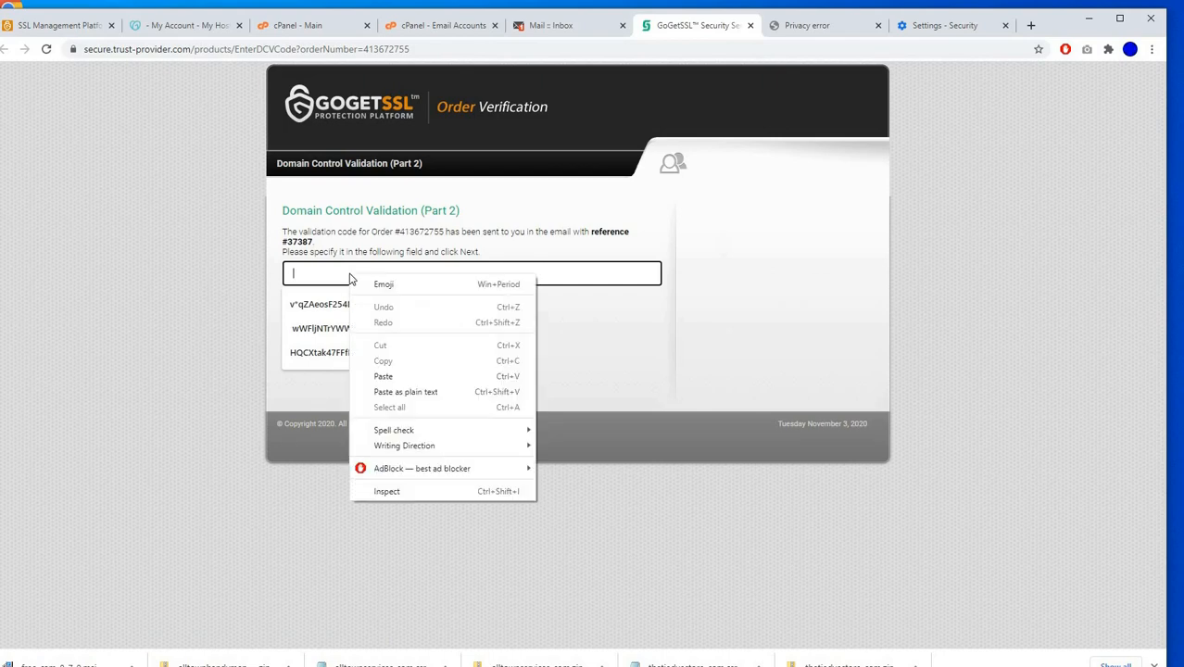
pyautogui.click(396, 377)
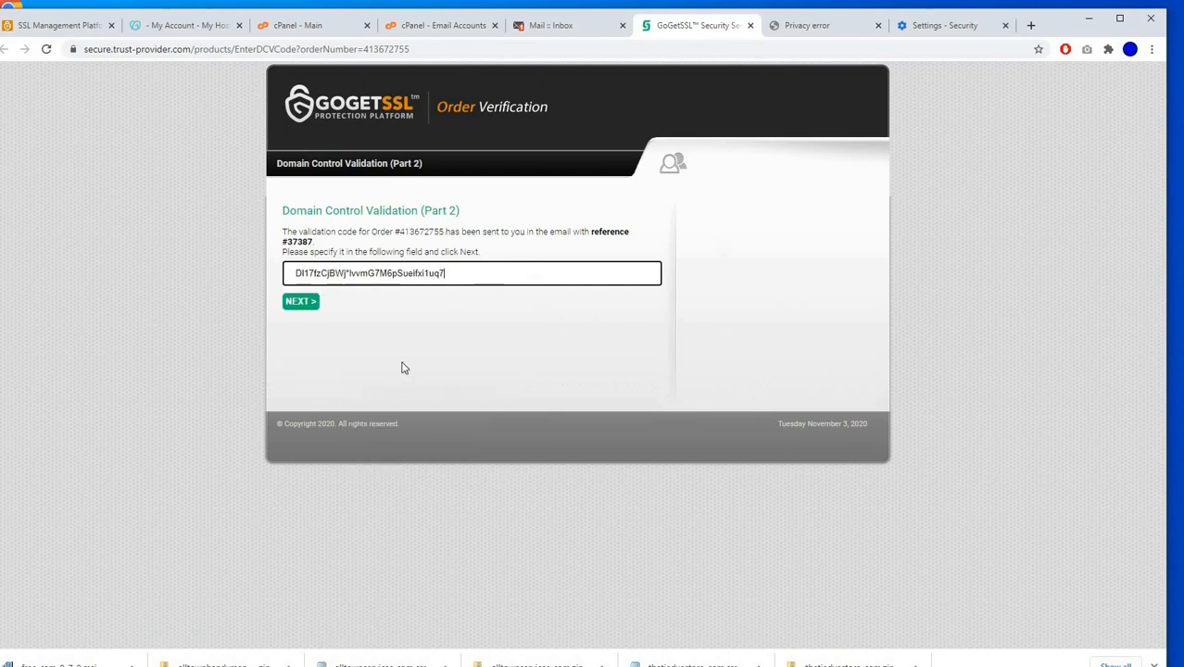
pyautogui.click(300, 306)
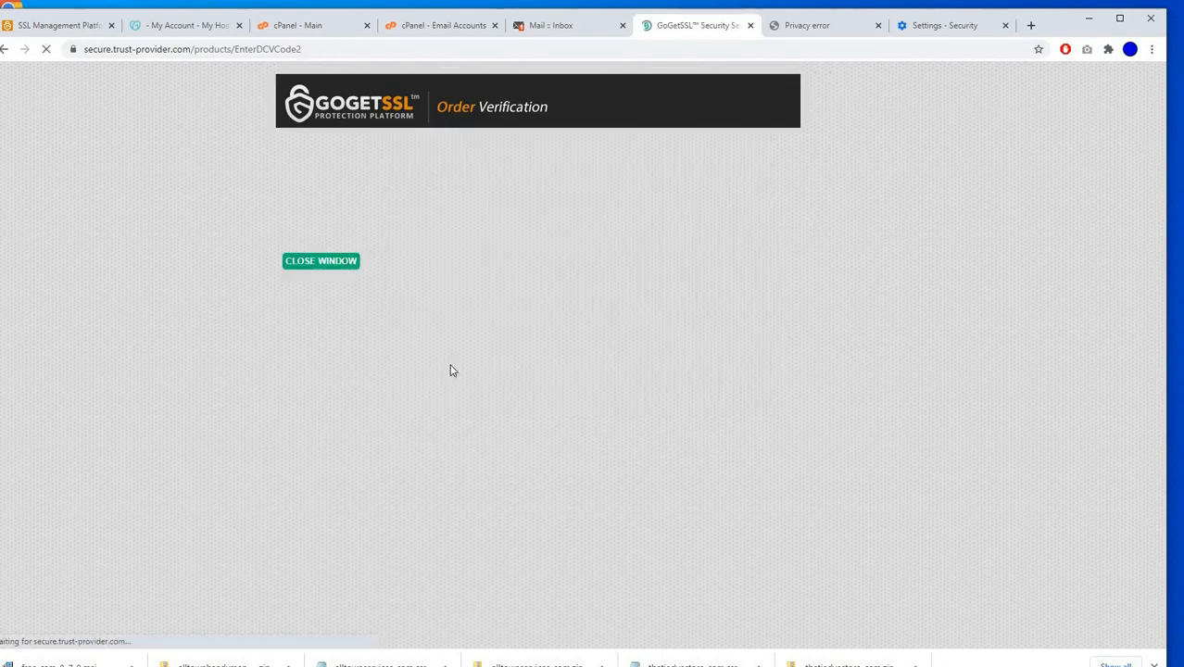
pyautogui.click(322, 263)
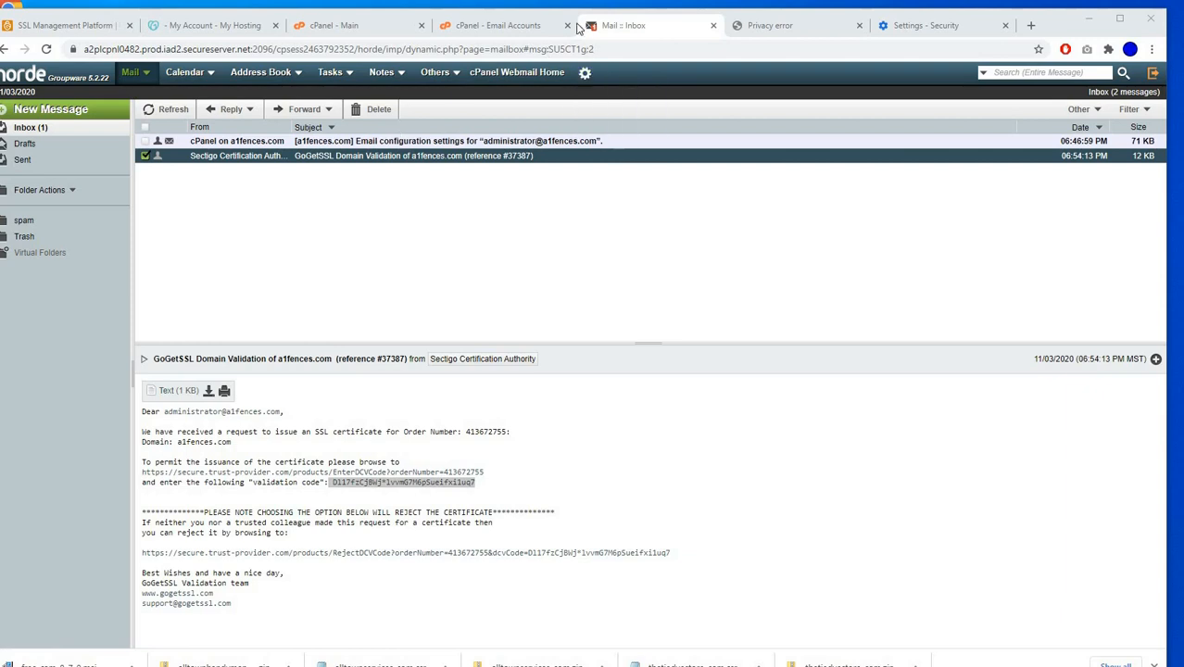
# Return to the GoGetSSL management page, open the SSL certificates list and view the a1fences.com certificate's details.
pyautogui.click(75, 27)
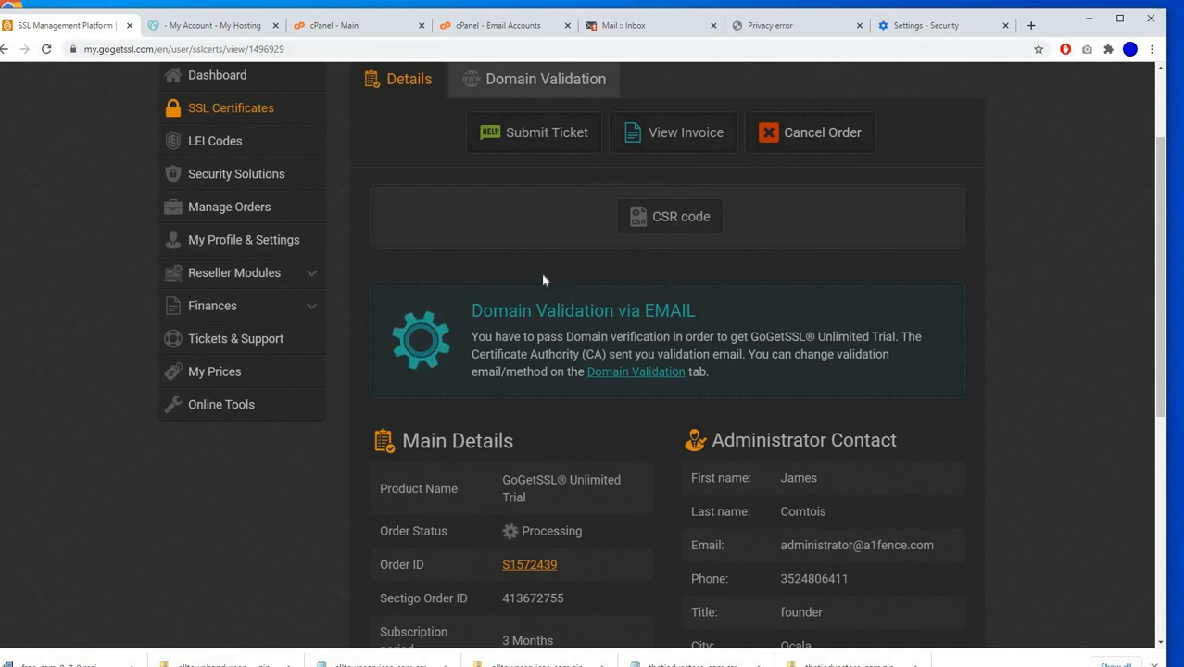
pyautogui.click(226, 111)
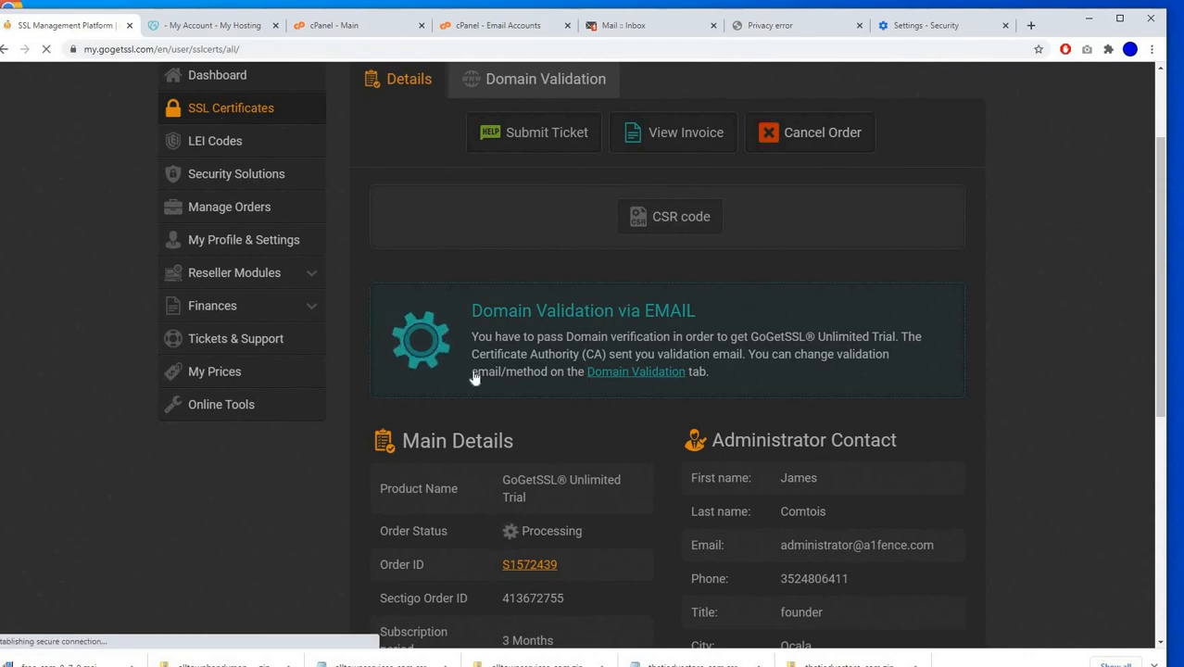
pyautogui.scroll(-2, 1033, 517)
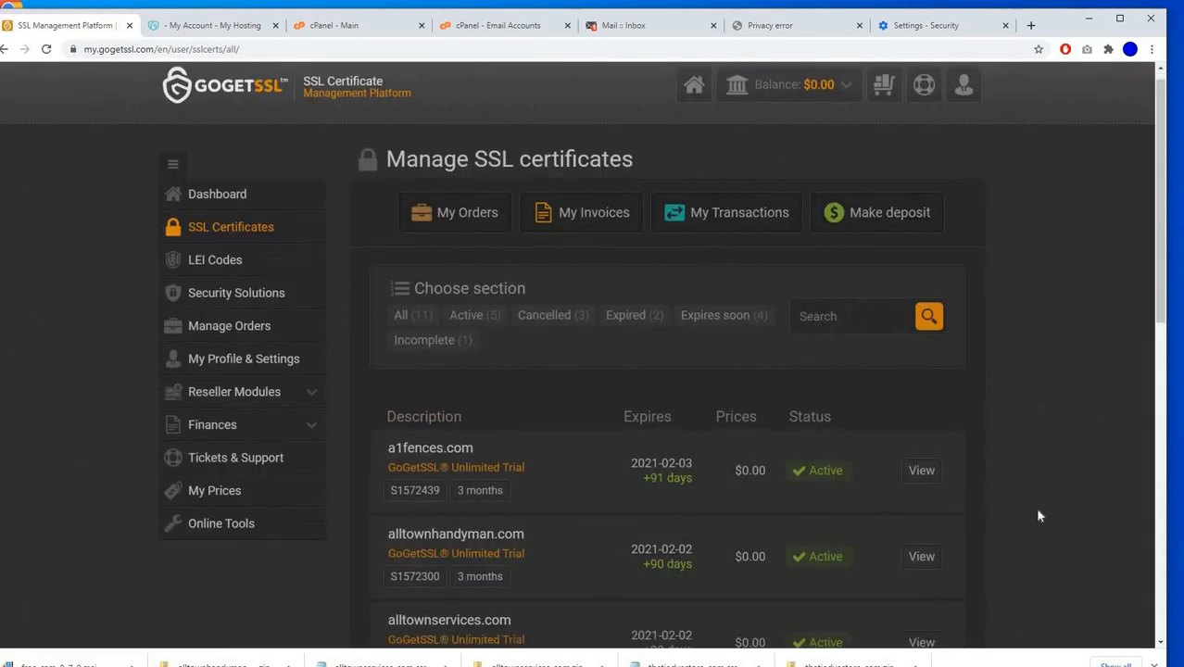
pyautogui.scroll(1, 1033, 510)
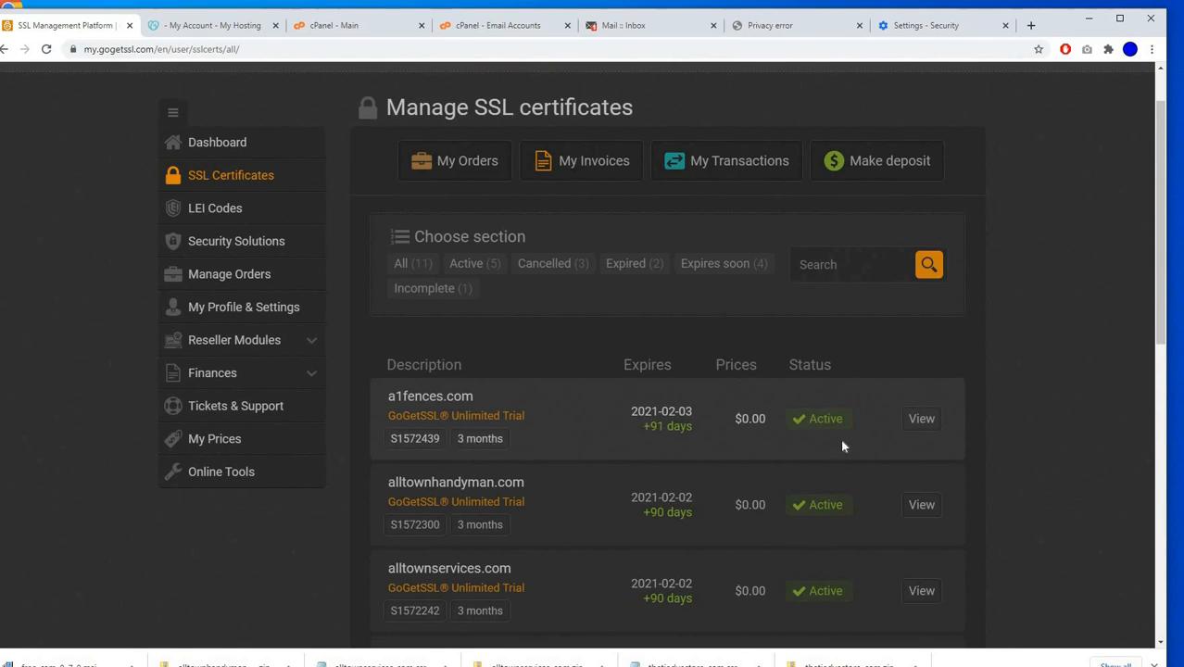
pyautogui.click(921, 420)
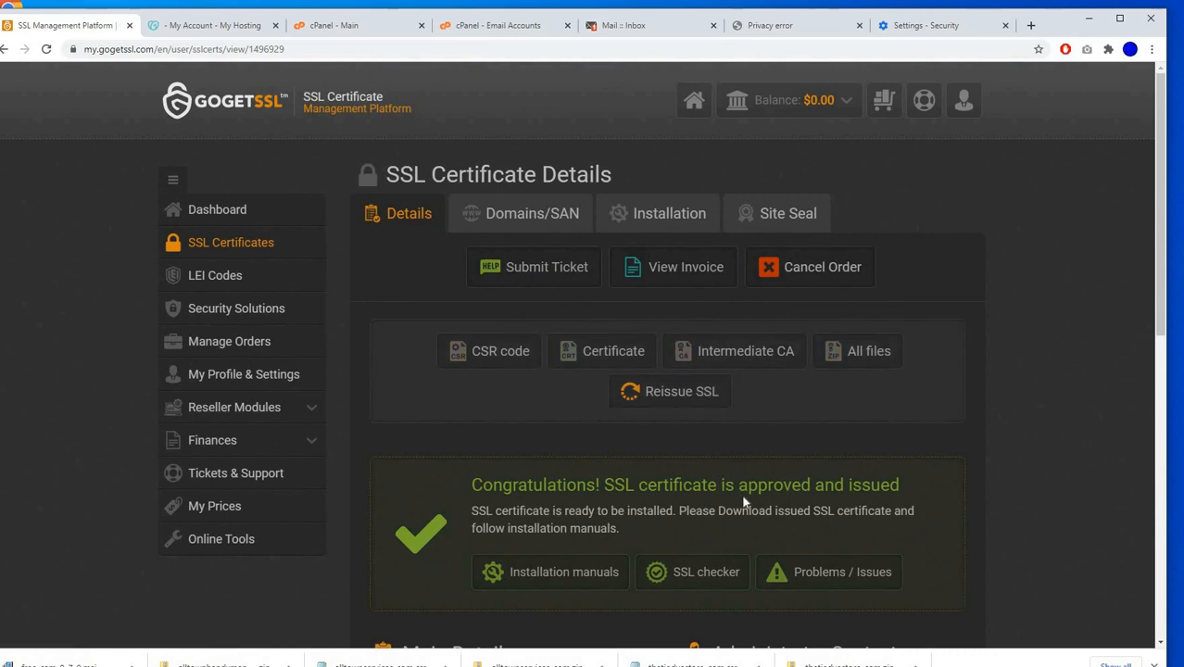
# Download all certificate files as the zip a1fences_com (1) into the ssl's folder and bring up that folder.
pyautogui.click(846, 354)
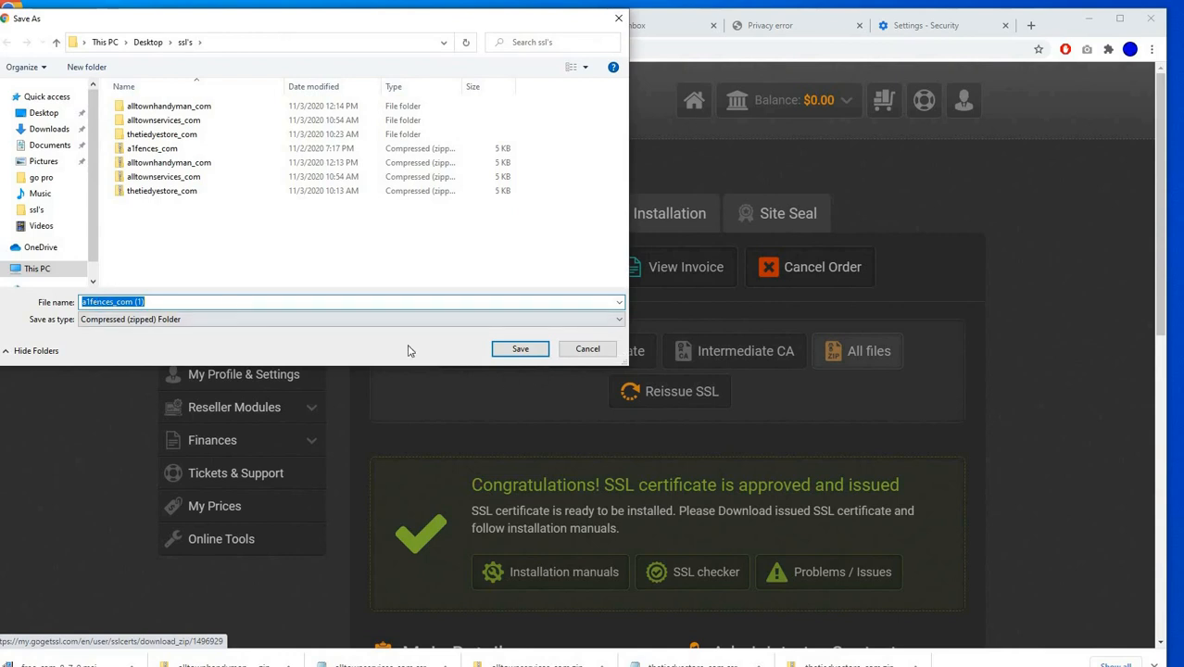
pyautogui.click(520, 350)
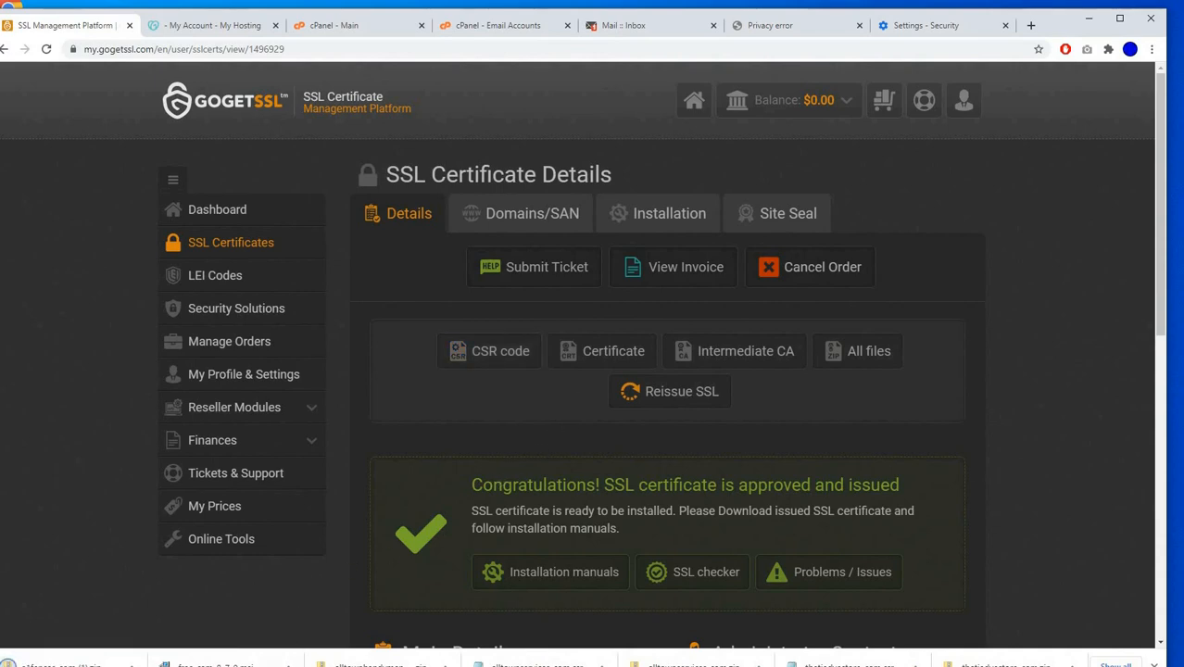
pyautogui.moveTo(310, 666)
pyautogui.click(310, 666)
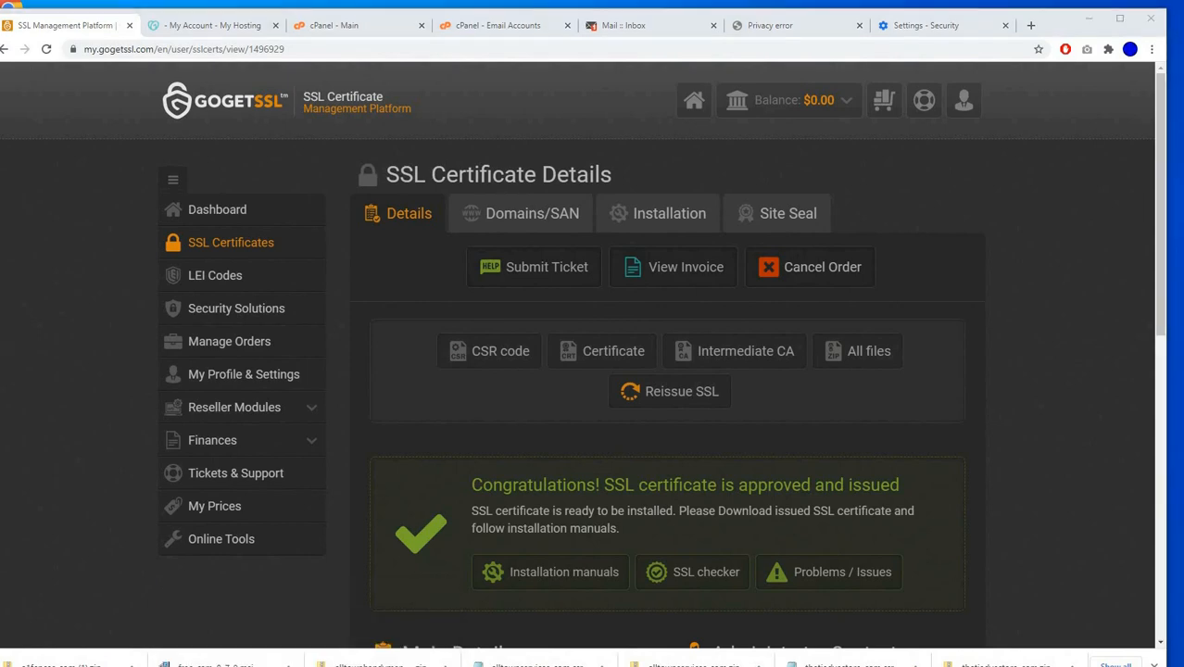
pyautogui.moveTo(241, 387); pyautogui.dragTo(389, 283)
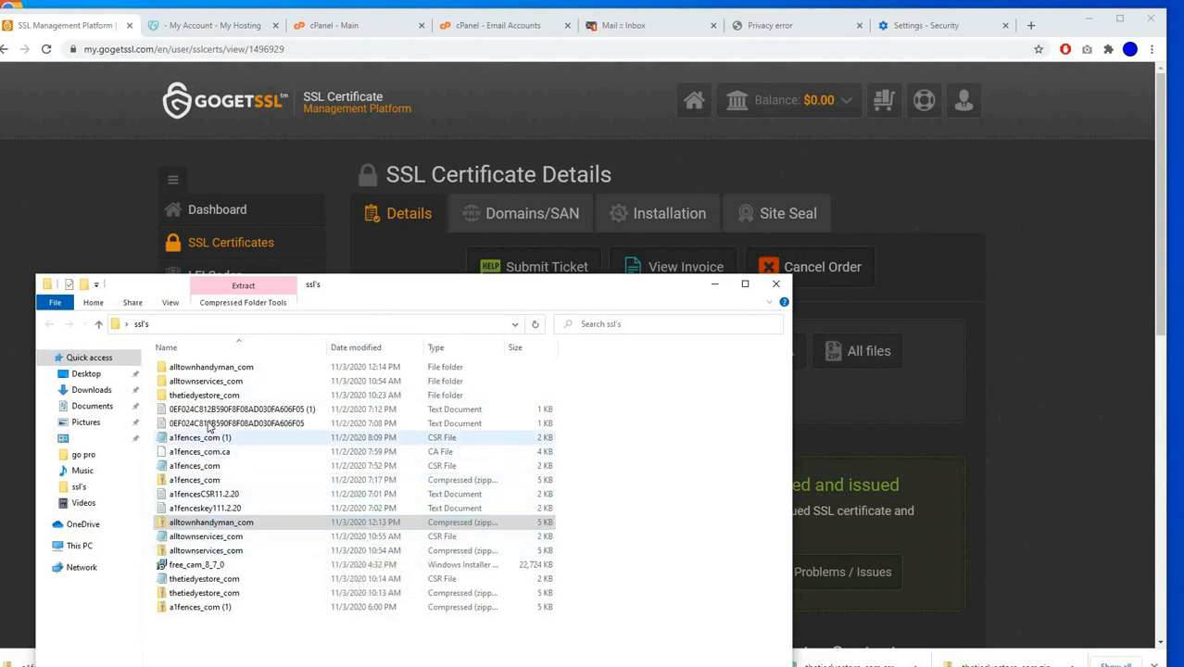
# Extract the a1fences_com (1) zip into a folder of the same name inside ssl's.
pyautogui.click(200, 606)
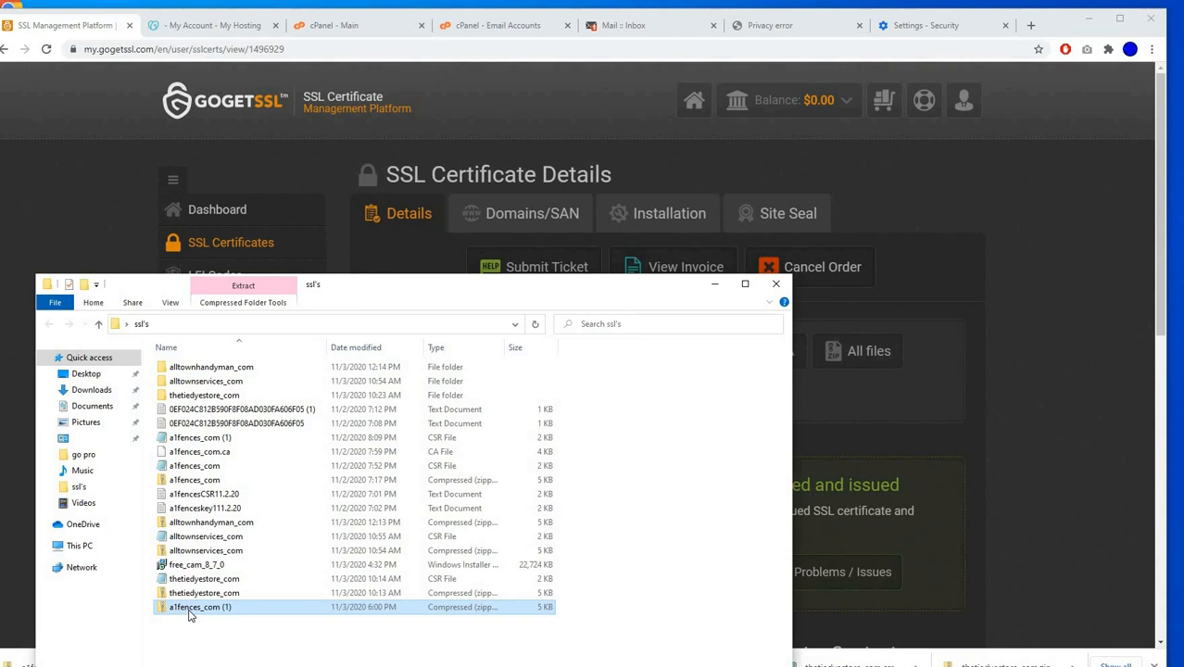
pyautogui.doubleClick(187, 608)
pyautogui.rightClick(188, 608)
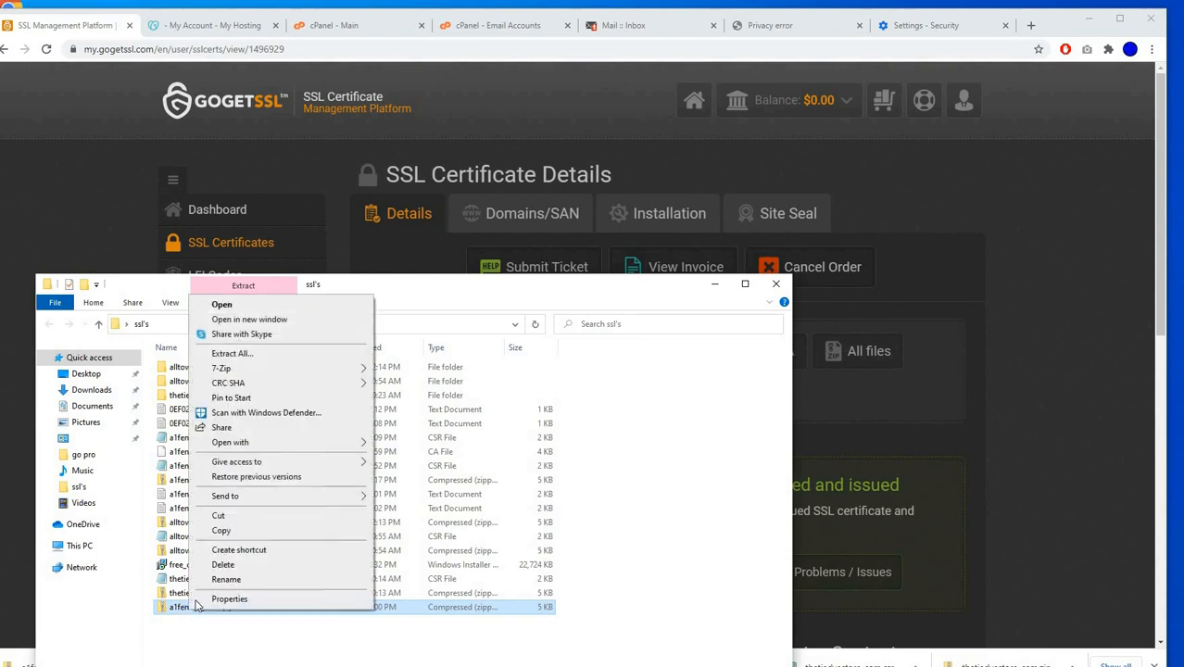
pyautogui.click(236, 354)
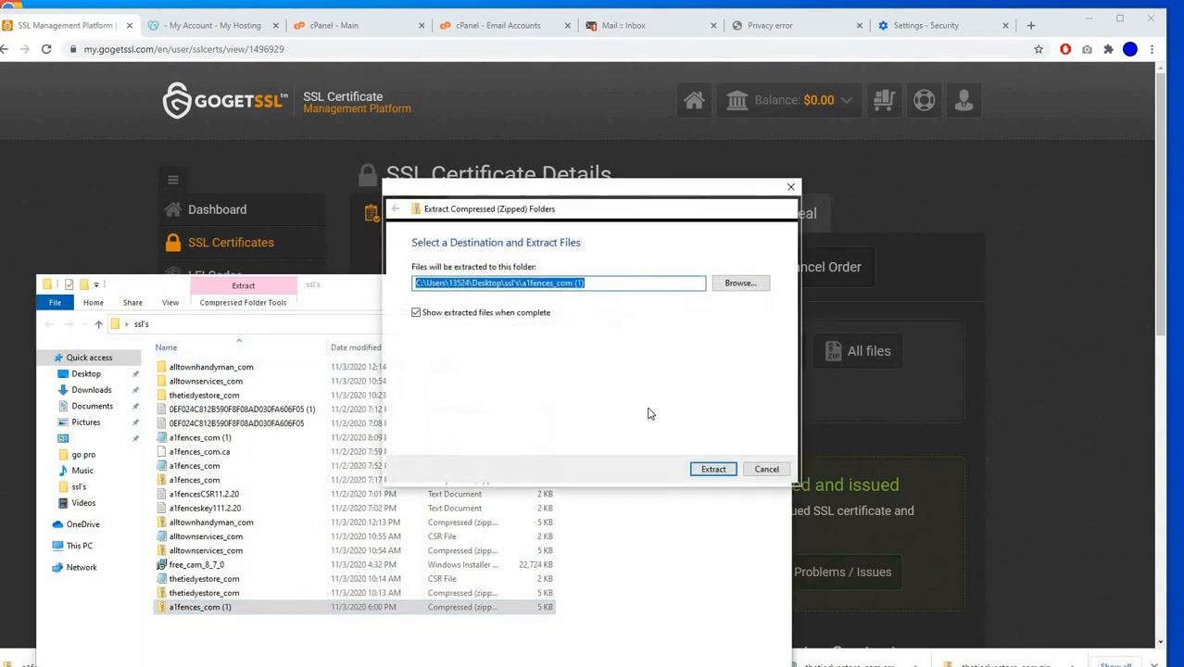
pyautogui.click(714, 470)
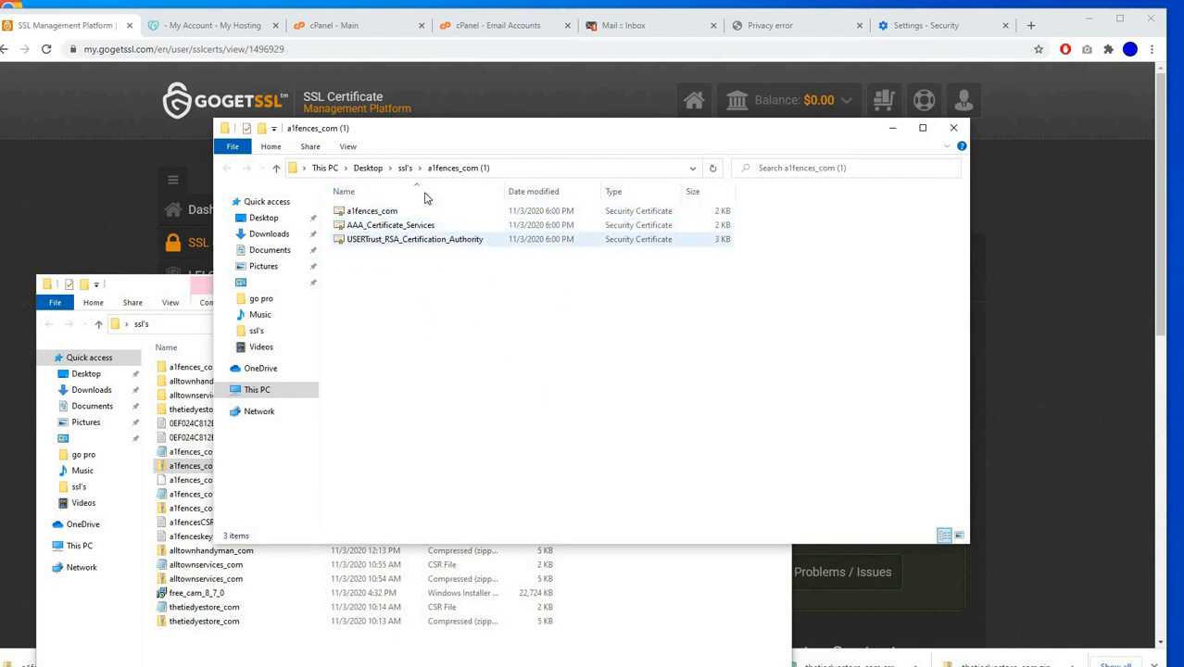
# Inspect the certificate files in the extracted a1fences_com (1) folder, then close both folder windows.
pyautogui.click(276, 168)
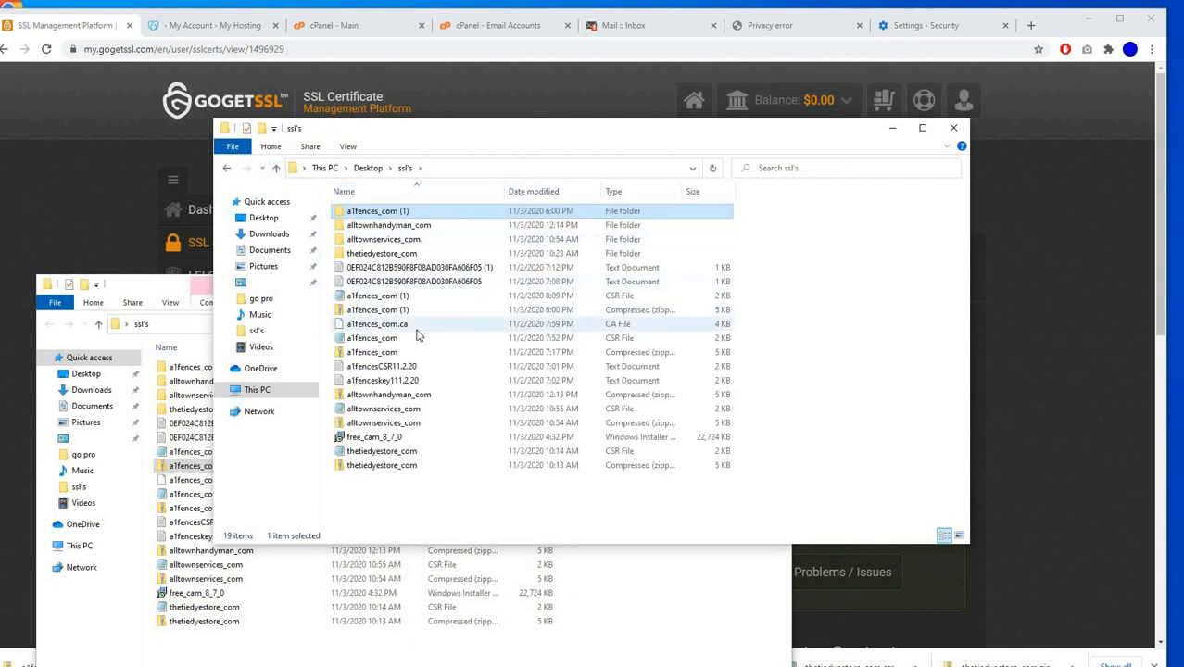
pyautogui.doubleClick(390, 212)
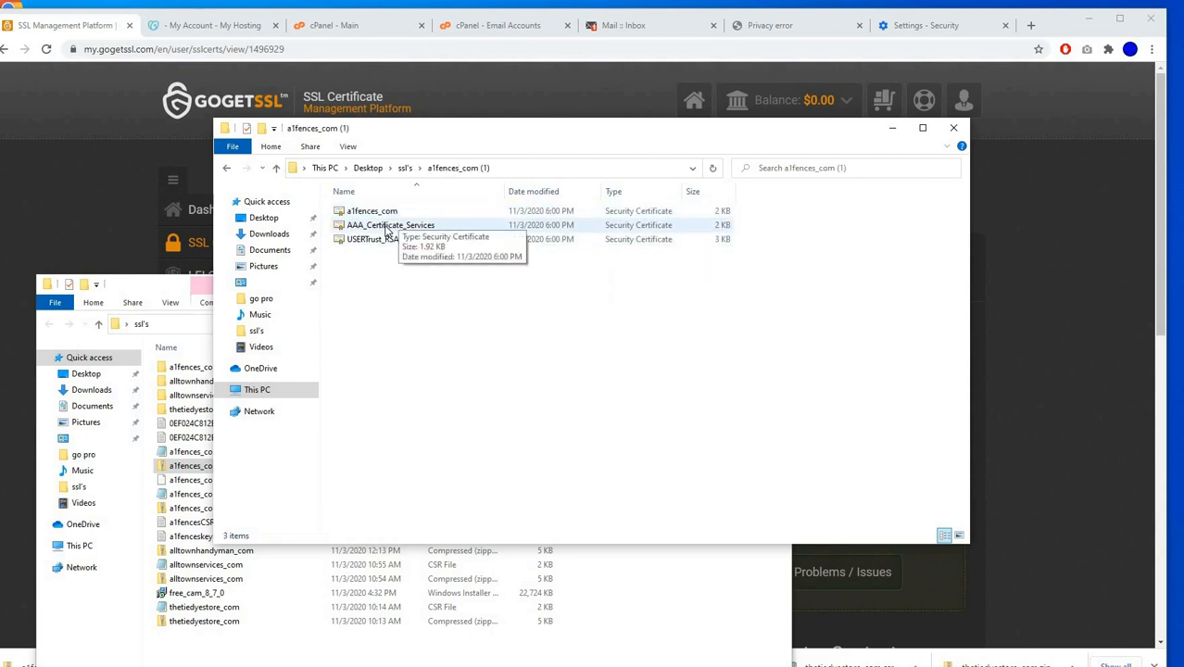
pyautogui.click(380, 225)
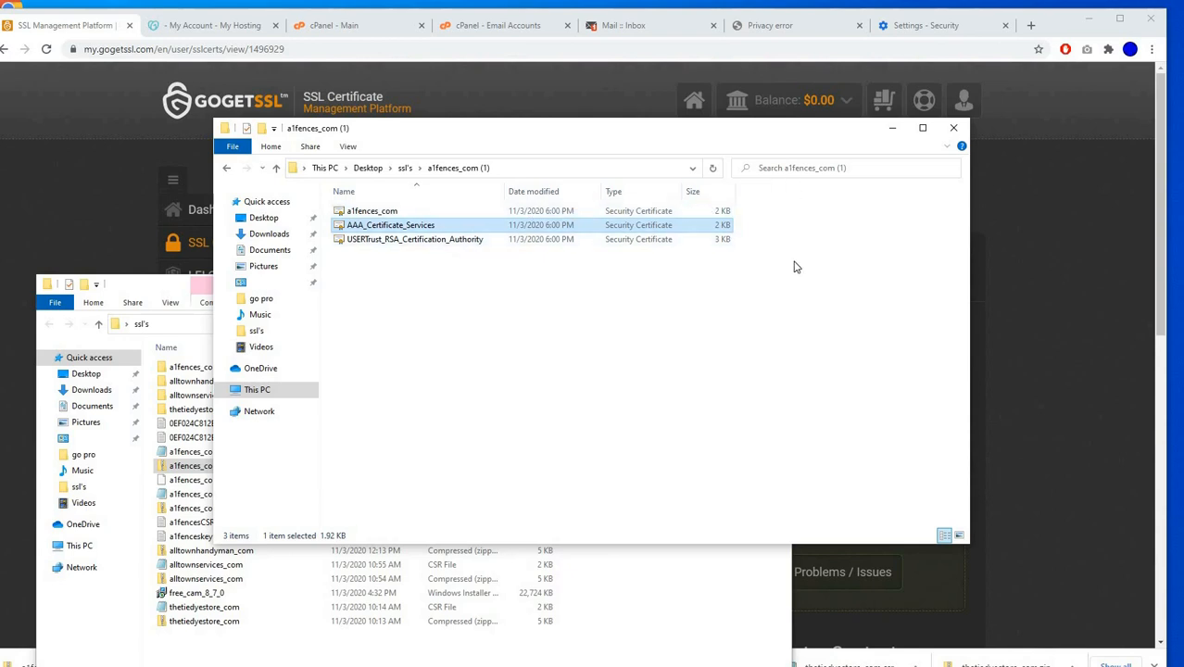
pyautogui.click(954, 129)
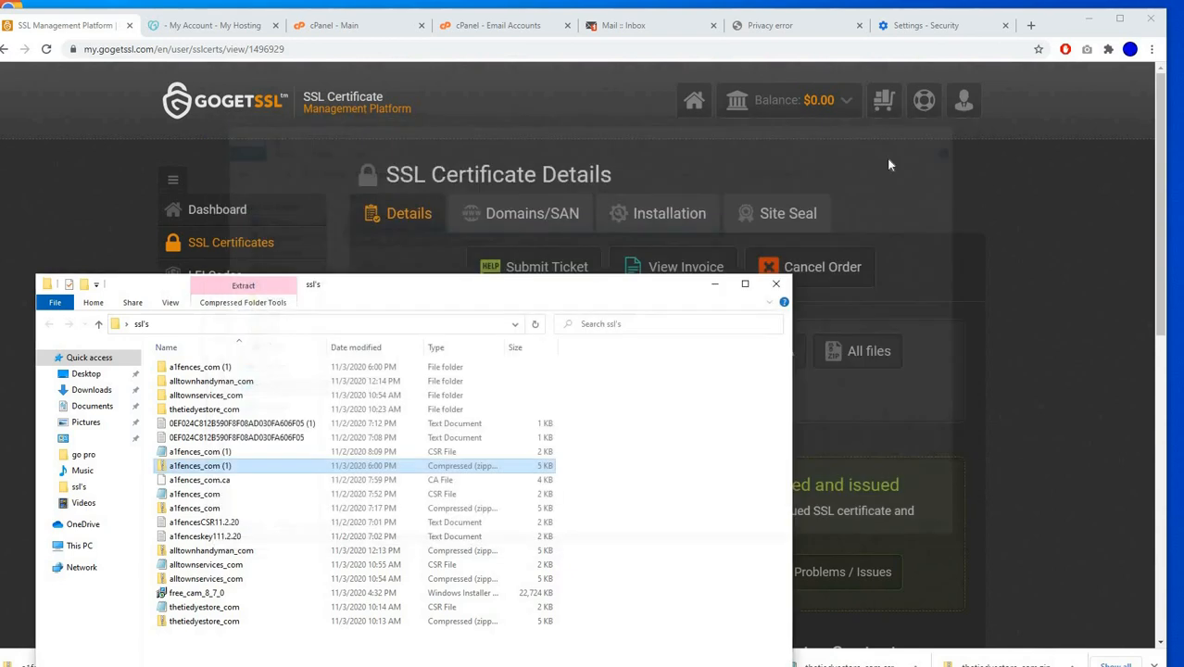
pyautogui.click(776, 284)
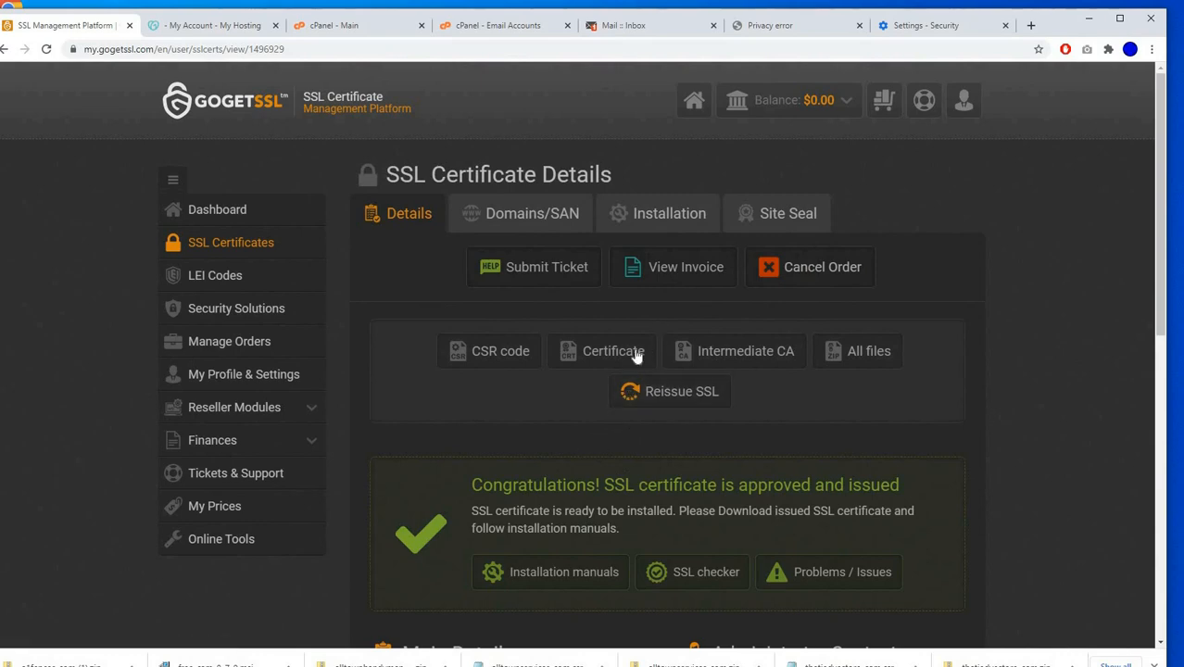
# Switch to the cPanel main page and open the Certificates (CRT) management page under SSL/TLS.
pyautogui.click(517, 28)
pyautogui.click(383, 28)
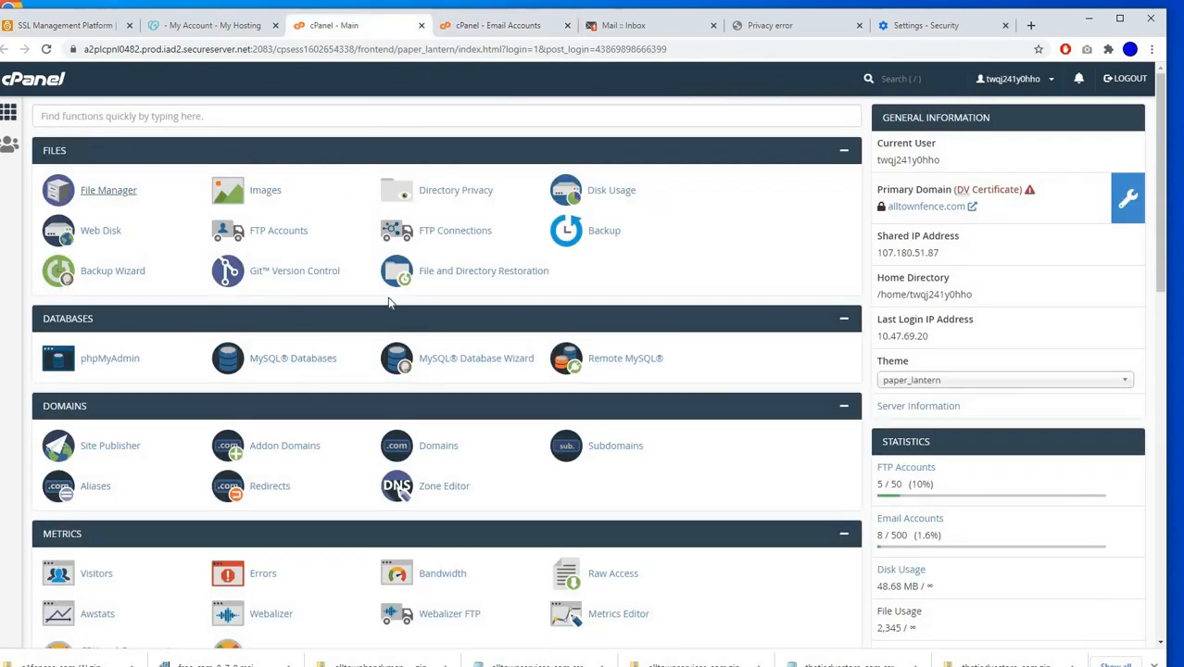
pyautogui.scroll(-7, 462, 304)
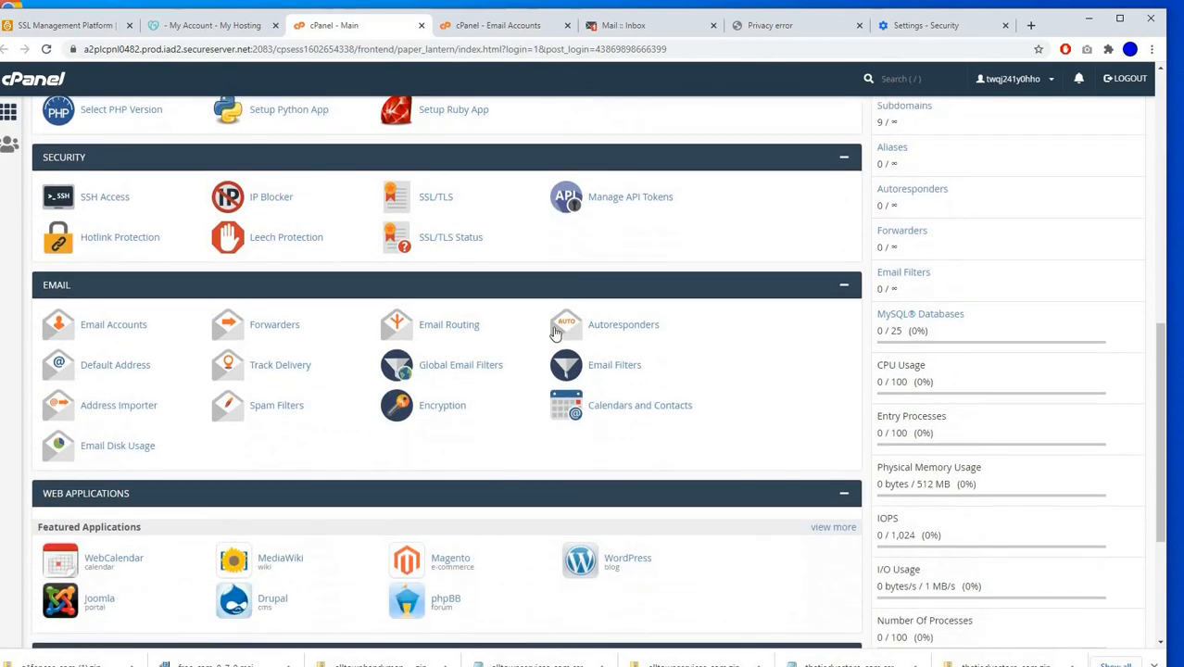
pyautogui.scroll(2, 554, 334)
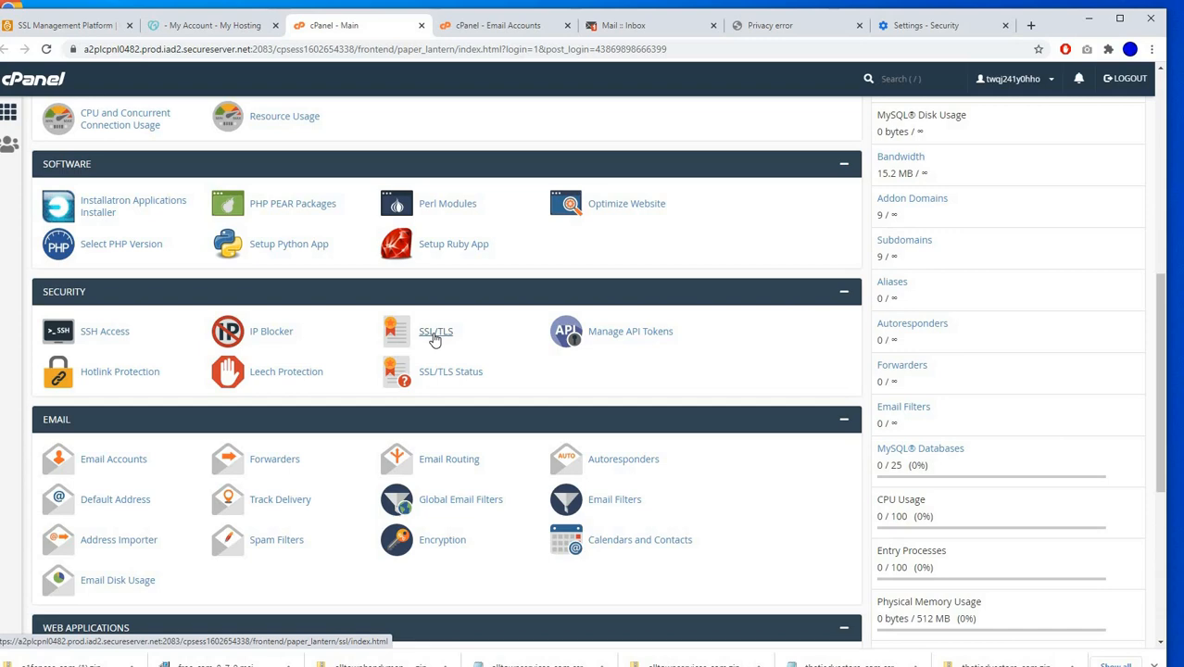
pyautogui.click(434, 339)
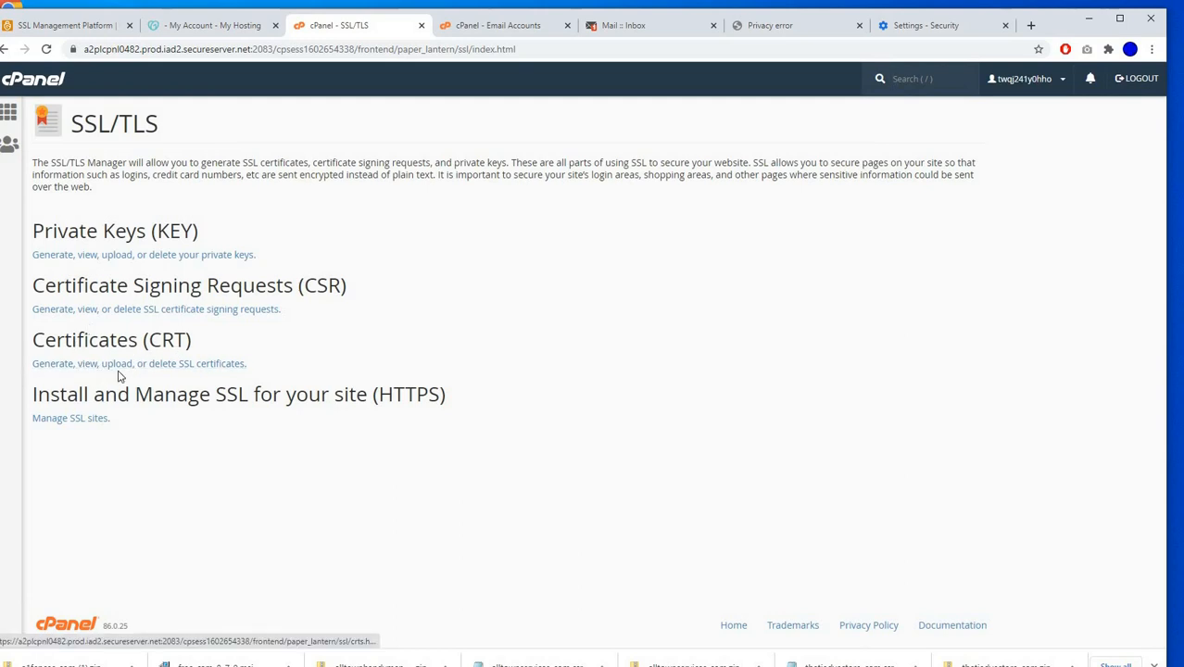
pyautogui.click(197, 368)
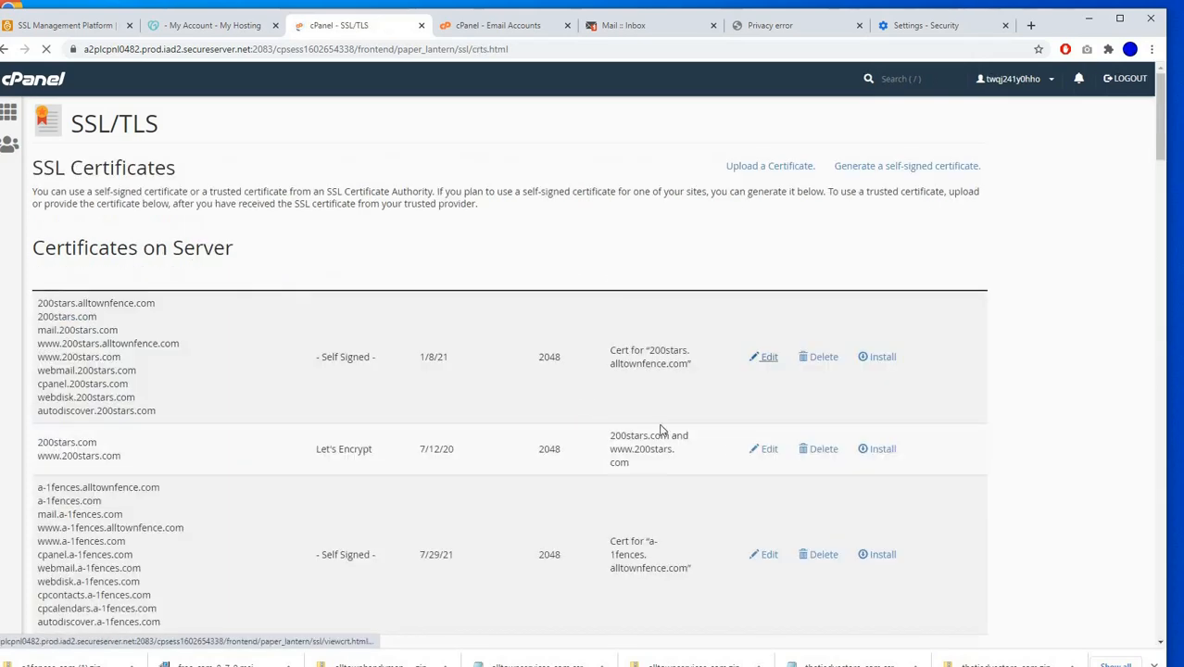
# Choose a1fences_com.crt from the extracted a1fences_com (1) folder as the certificate file for uploading a new certificate.
pyautogui.scroll(-1, 1049, 462)
pyautogui.scroll(-10, 1049, 462)
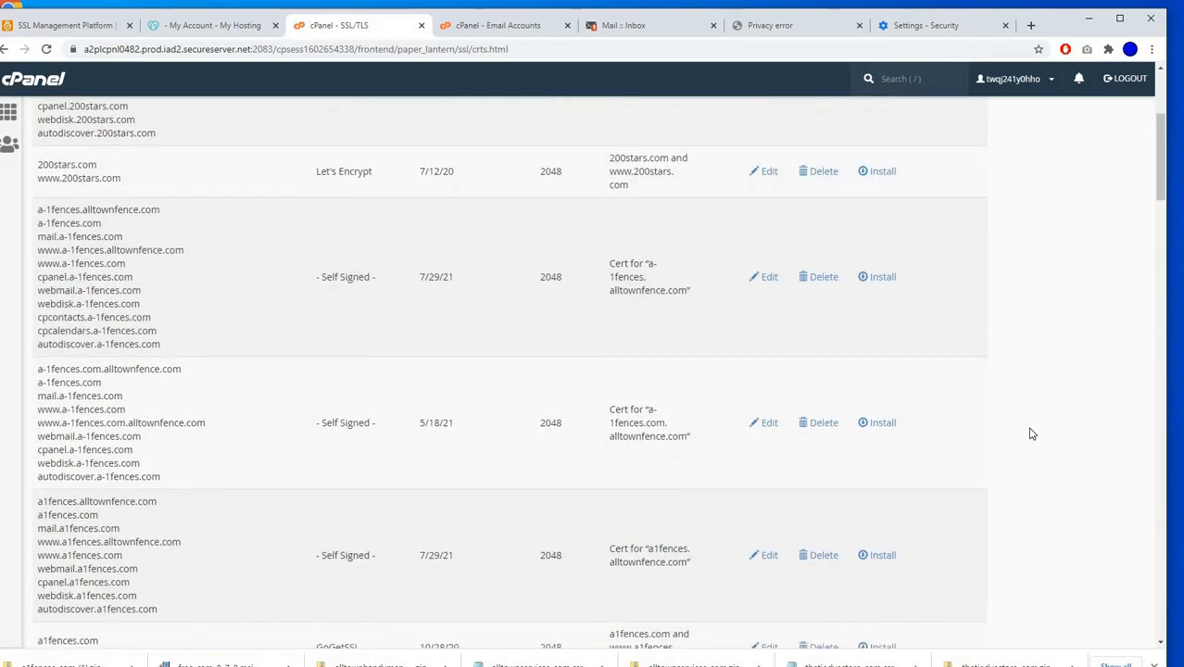
pyautogui.scroll(-10, 1026, 434)
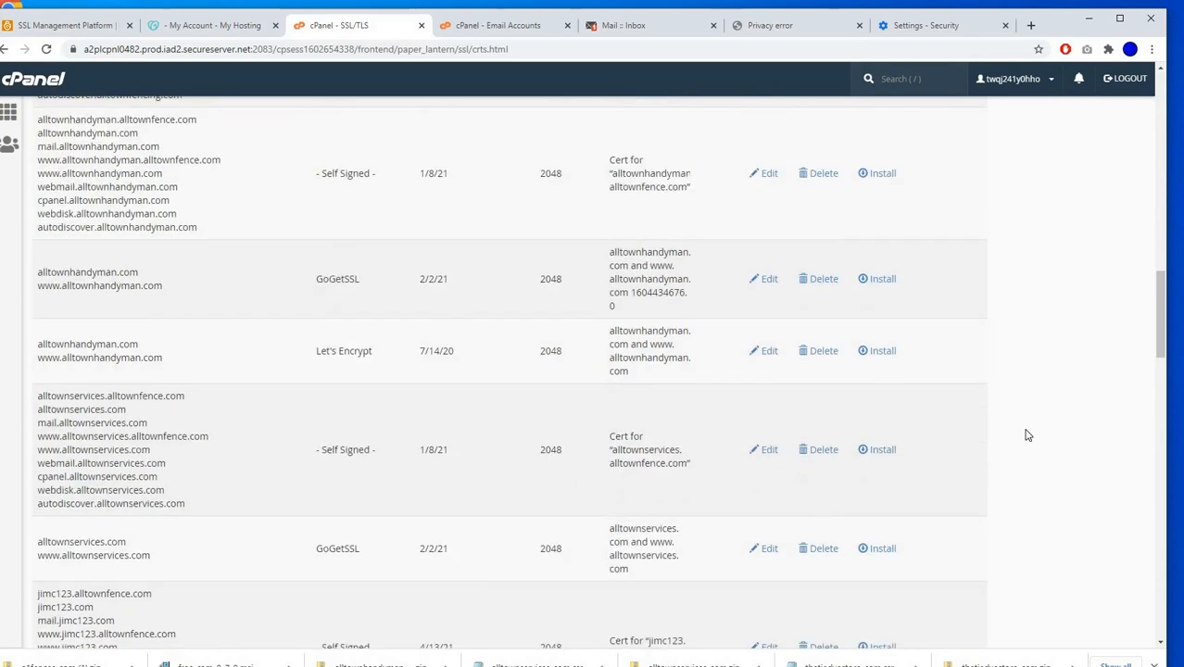
pyautogui.scroll(-10, 1026, 434)
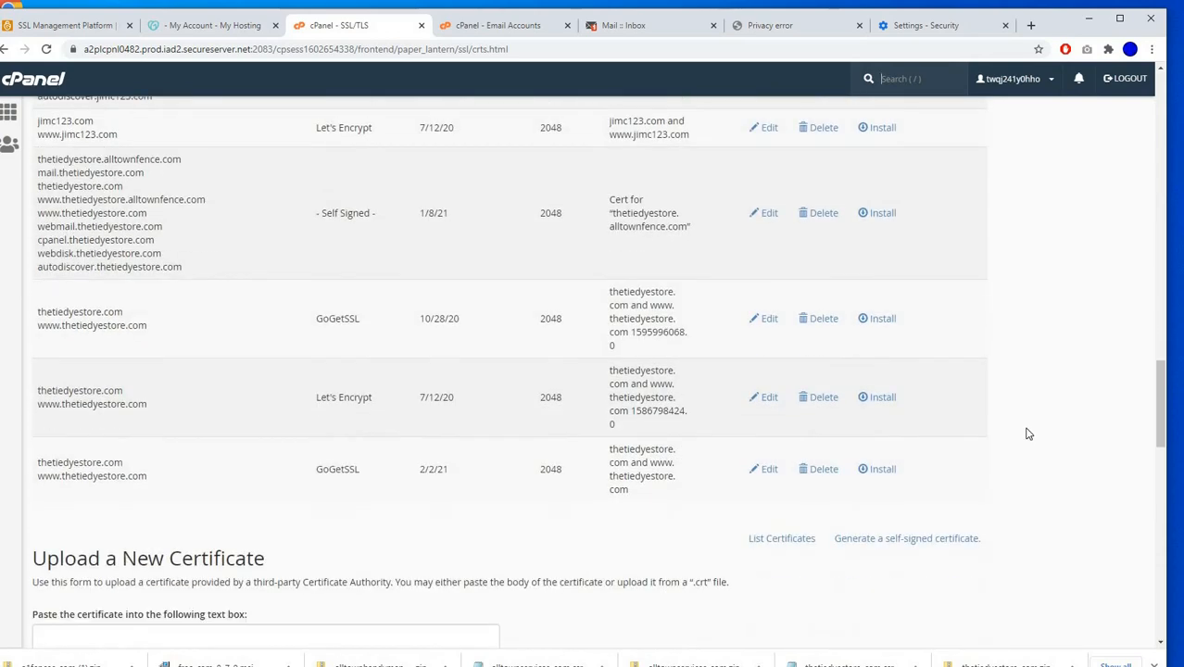
pyautogui.scroll(-4, 1032, 429)
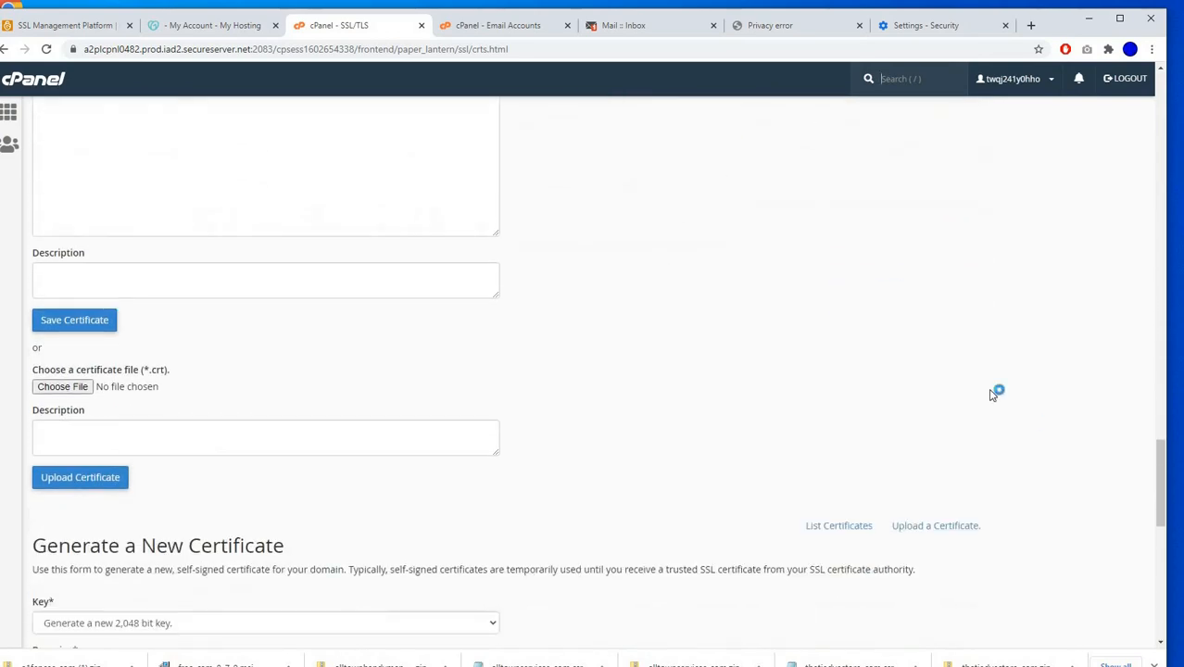
pyautogui.scroll(-1, 934, 247)
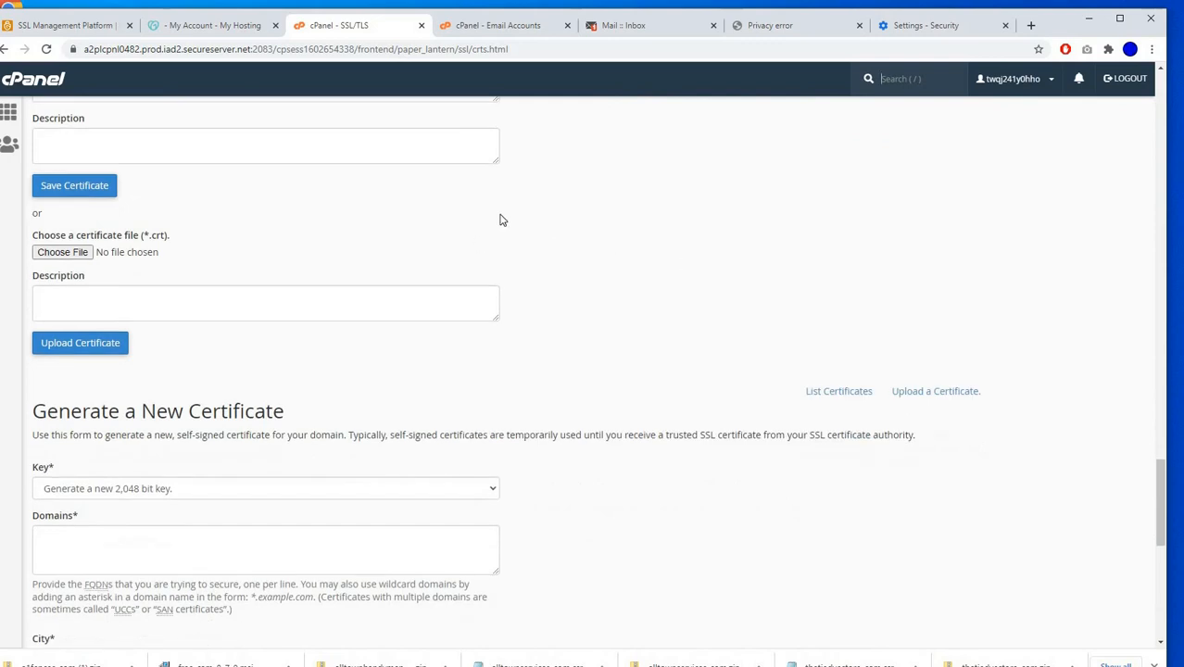
pyautogui.scroll(2, 619, 289)
pyautogui.scroll(-2, 156, 306)
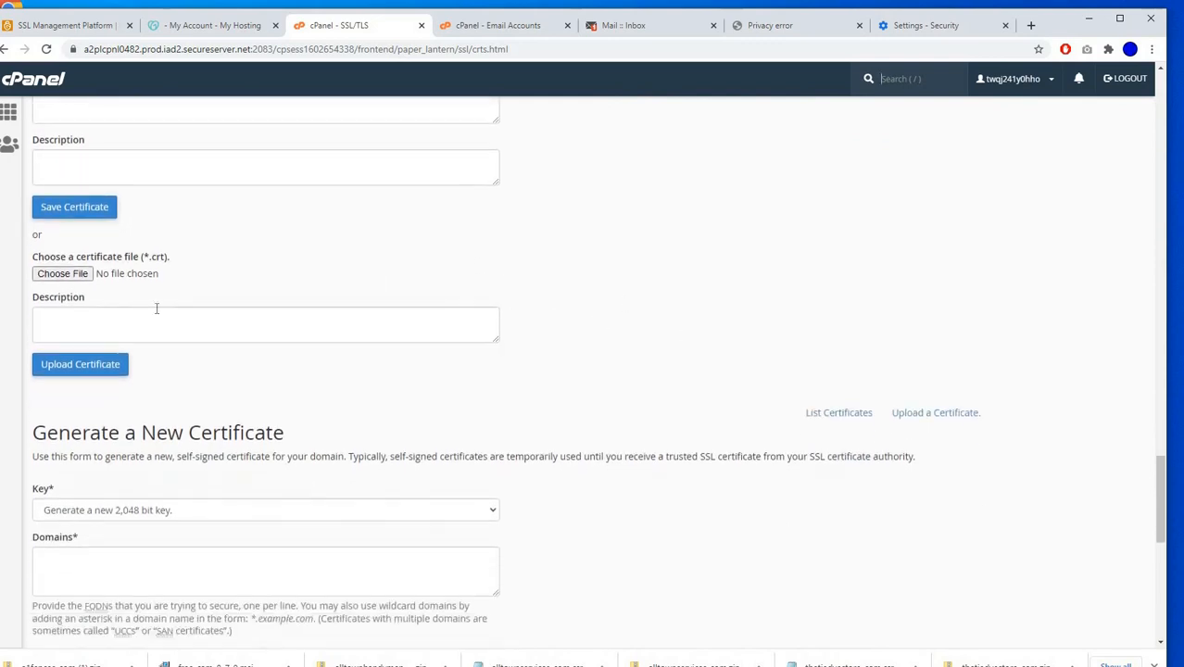
pyautogui.click(58, 254)
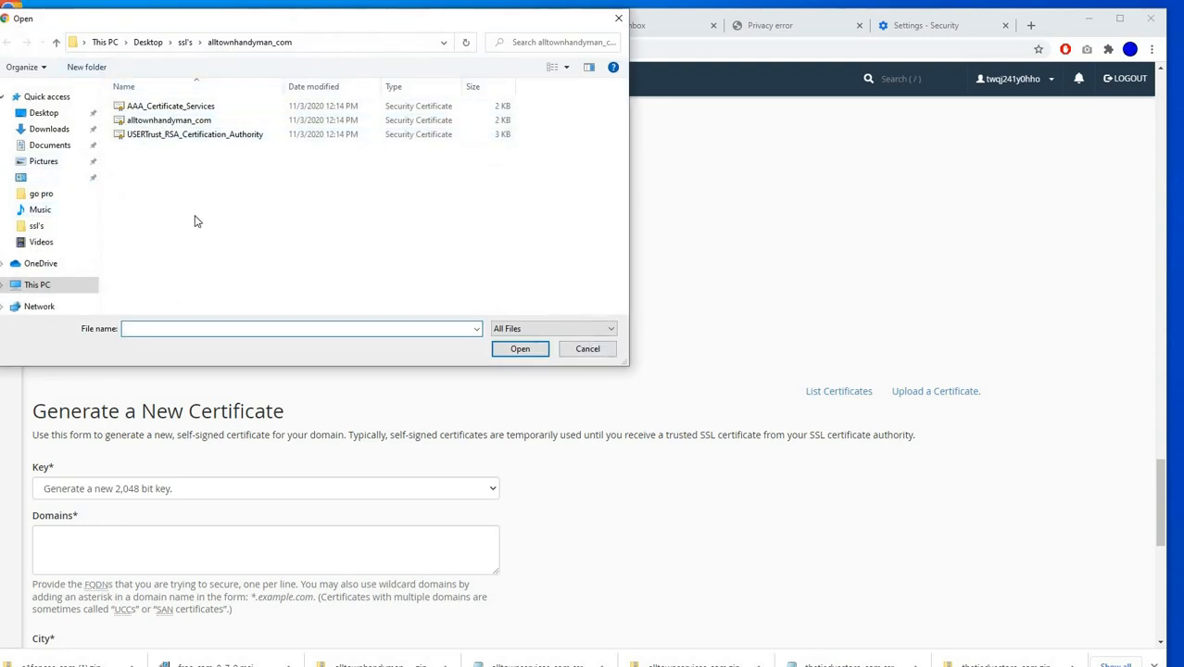
pyautogui.click(58, 44)
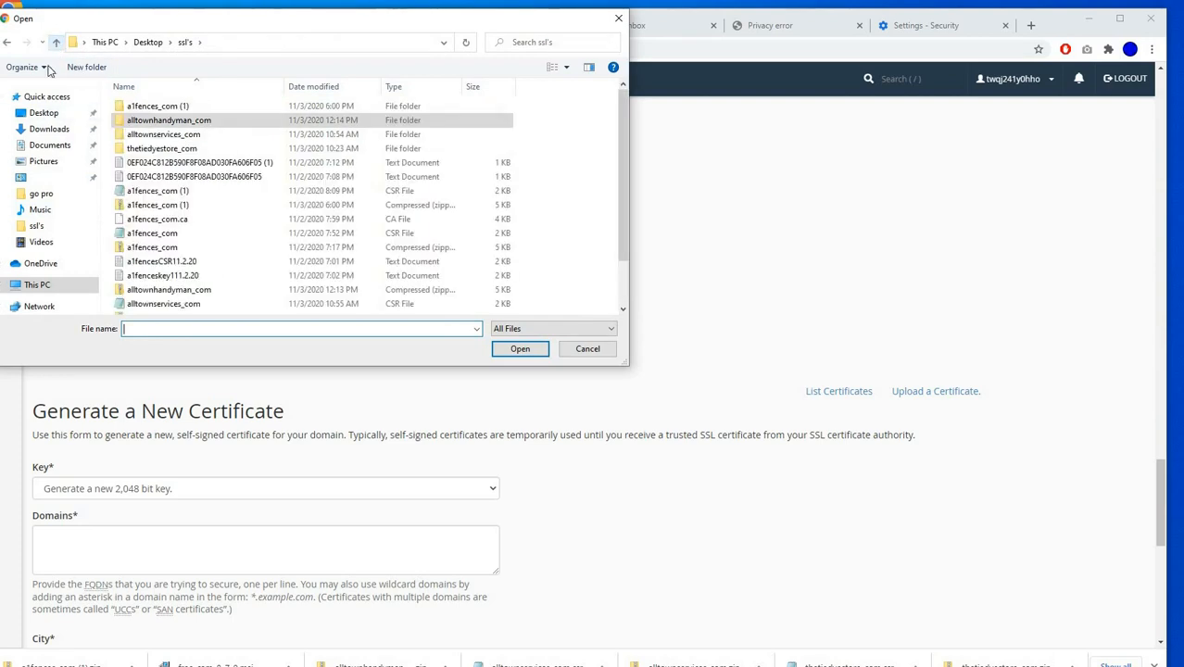
pyautogui.click(153, 110)
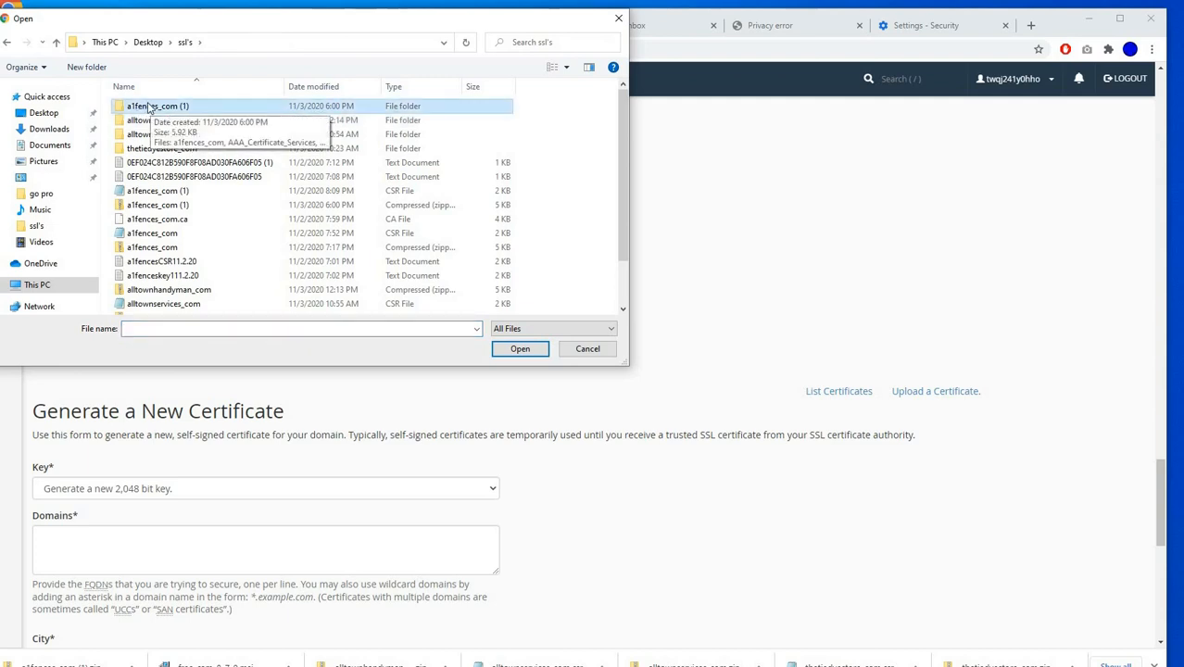
pyautogui.doubleClick(149, 107)
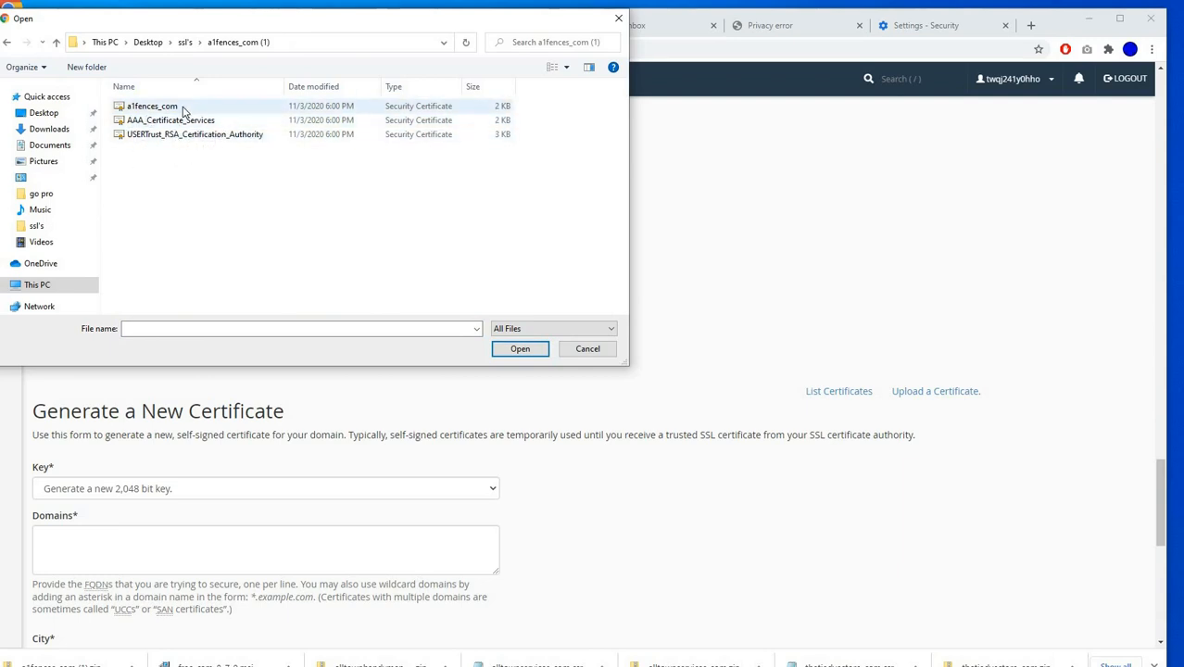
pyautogui.click(172, 109)
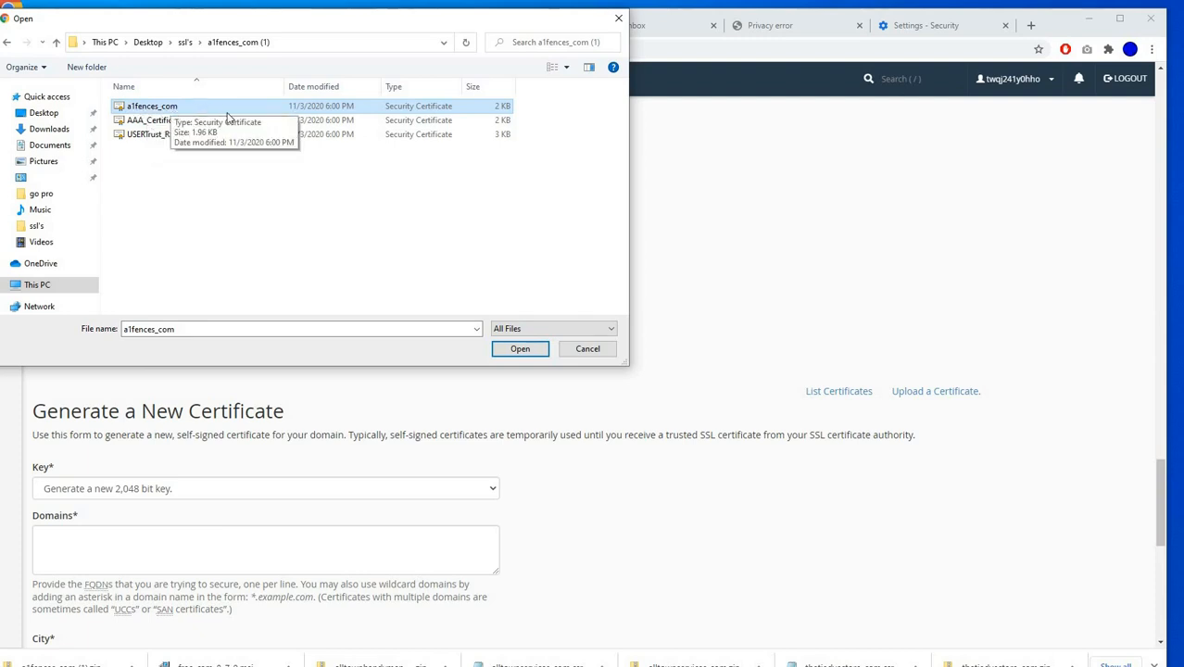
pyautogui.click(519, 350)
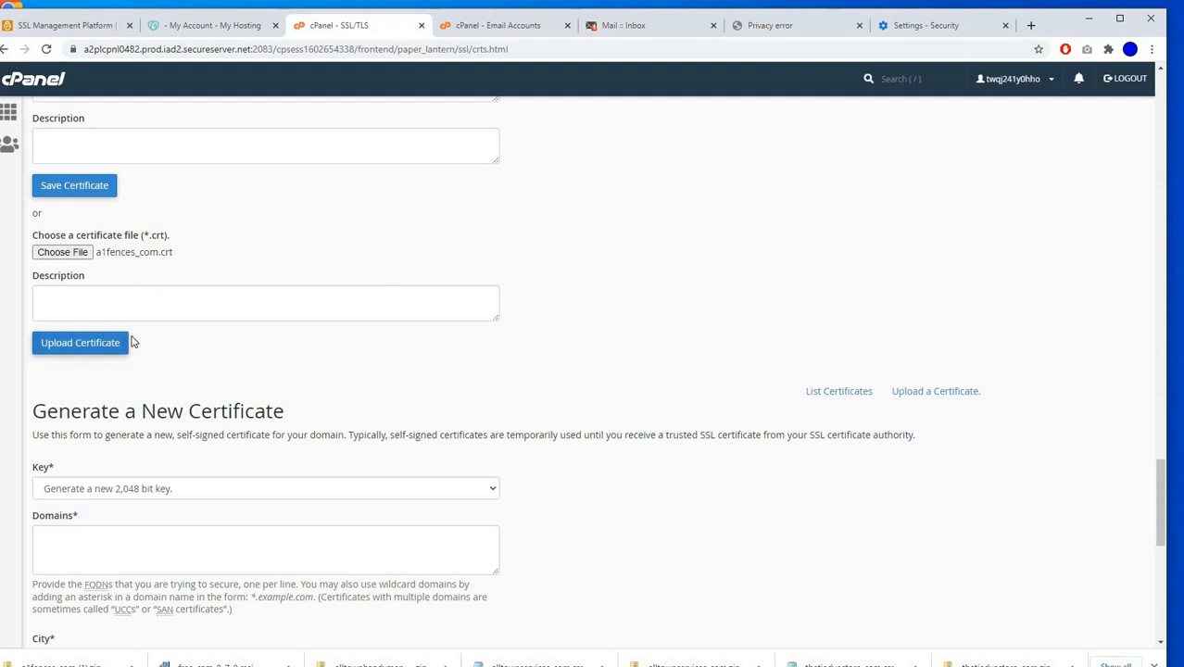
# Upload the chosen a1fences_com.crt certificate without a description and return to the SSL certificates list.
pyautogui.scroll(-1, 88, 306)
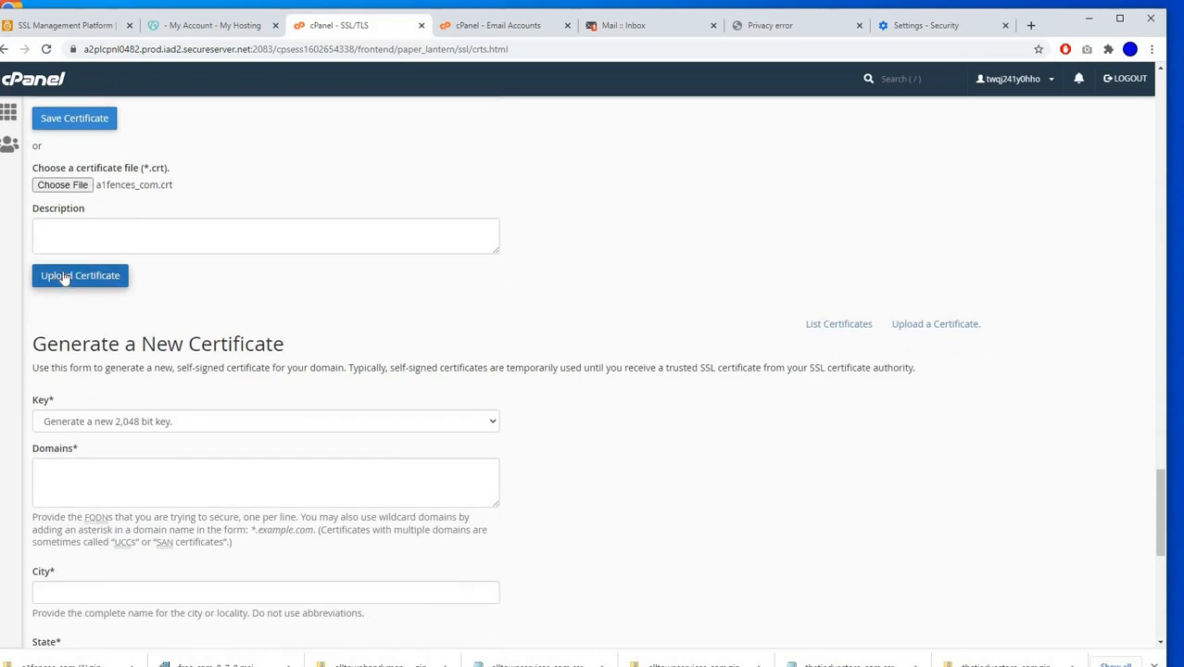
pyautogui.click(63, 278)
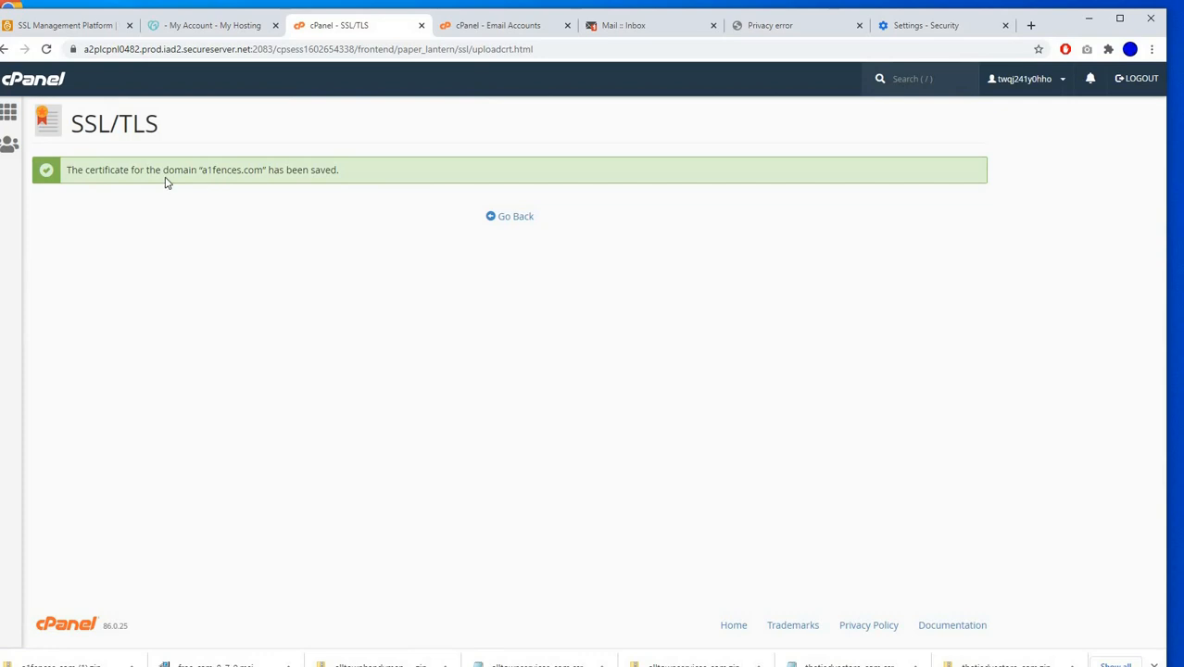
pyautogui.click(517, 218)
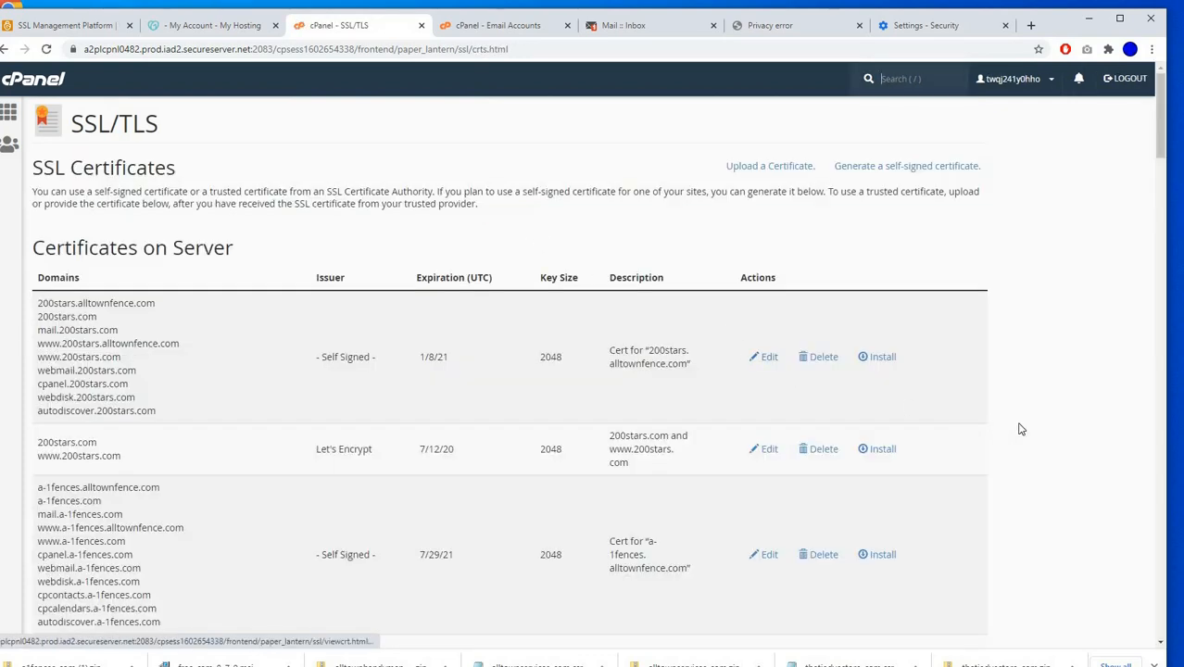
# Find the a1fences.com GoGetSSL certificate expiring 2/3/21 among the certificates on the server and open its installation form.
pyautogui.scroll(-3, 1050, 418)
pyautogui.scroll(-2, 1019, 352)
pyautogui.scroll(2, 927, 334)
pyautogui.scroll(1, 669, 338)
pyautogui.scroll(-3, 669, 338)
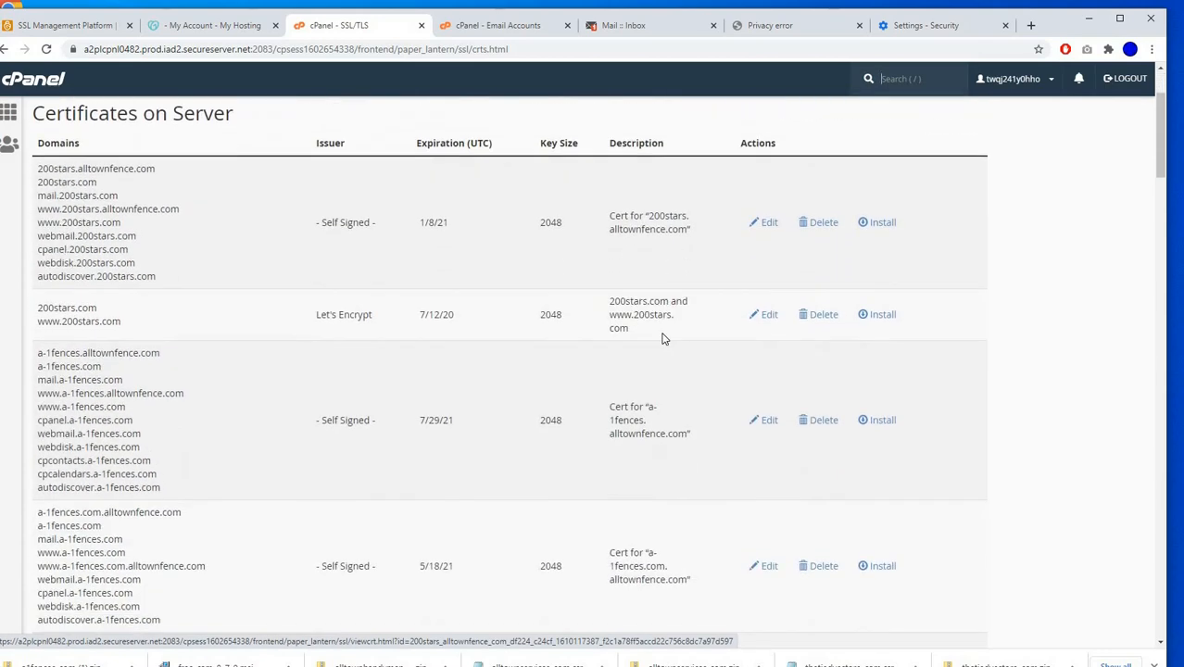
pyautogui.scroll(1, 848, 335)
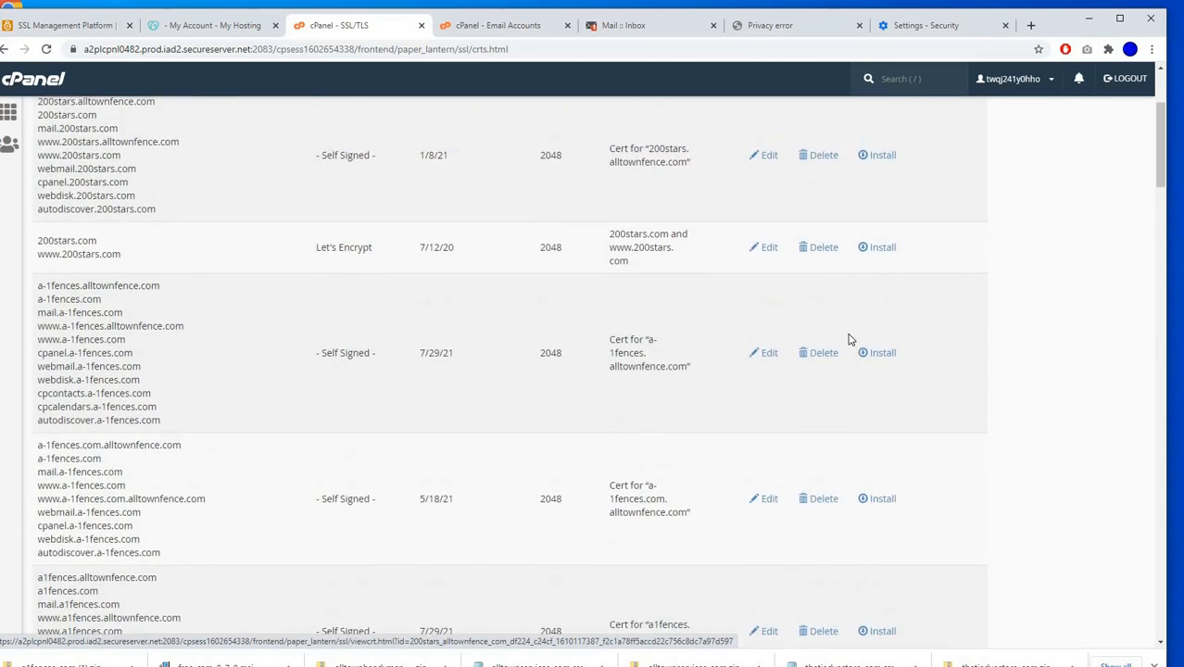
pyautogui.scroll(-2, 850, 340)
pyautogui.scroll(-5, 634, 309)
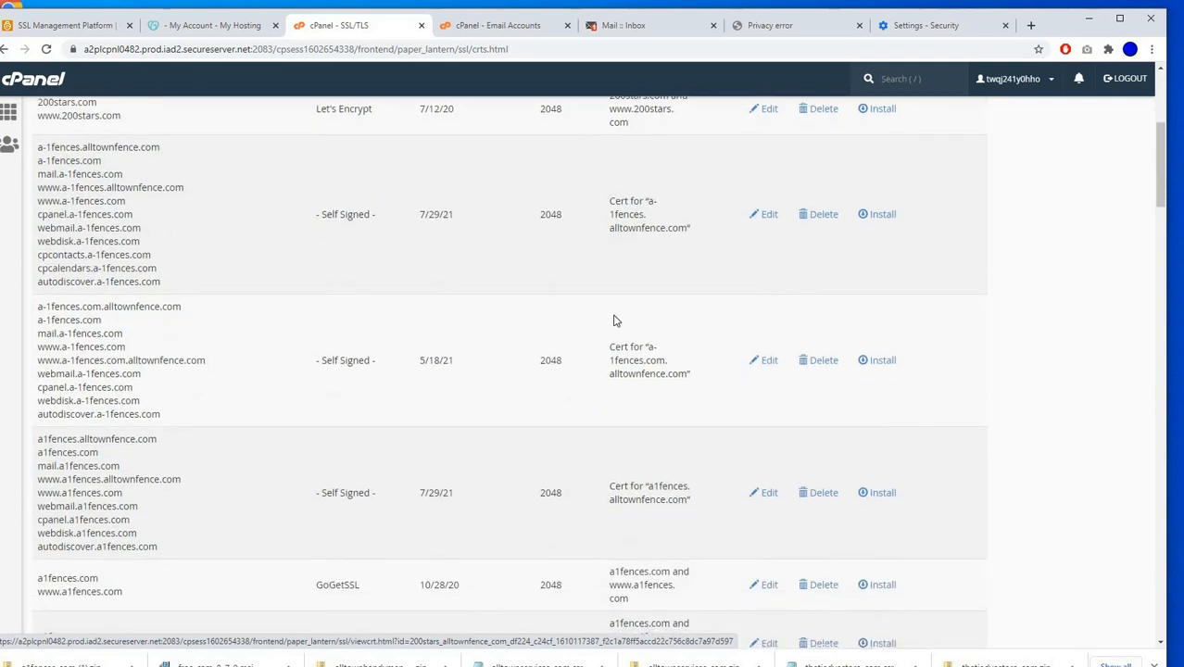
pyautogui.scroll(-2, 176, 316)
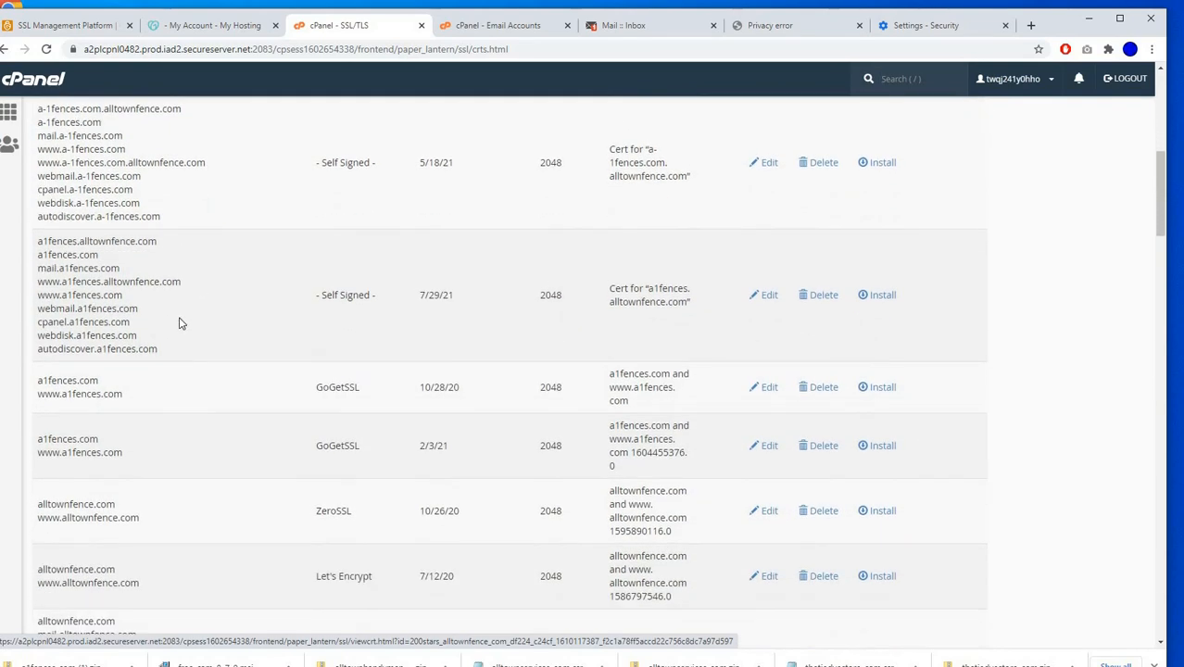
pyautogui.scroll(-2, 181, 323)
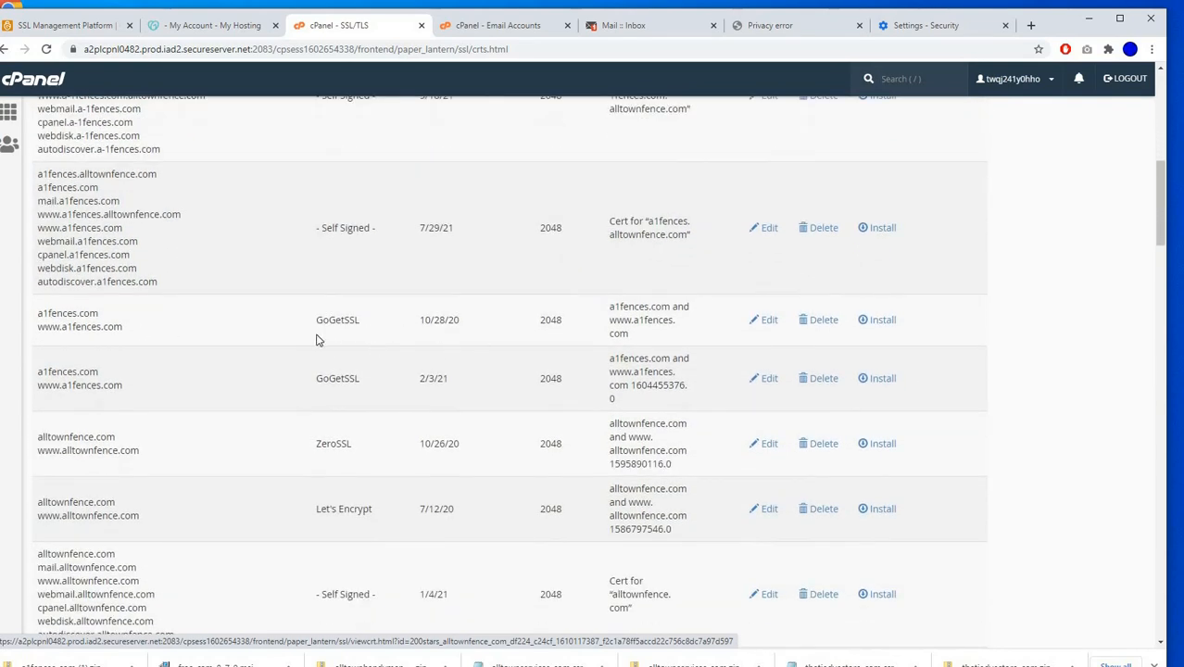
pyautogui.scroll(-2, 515, 367)
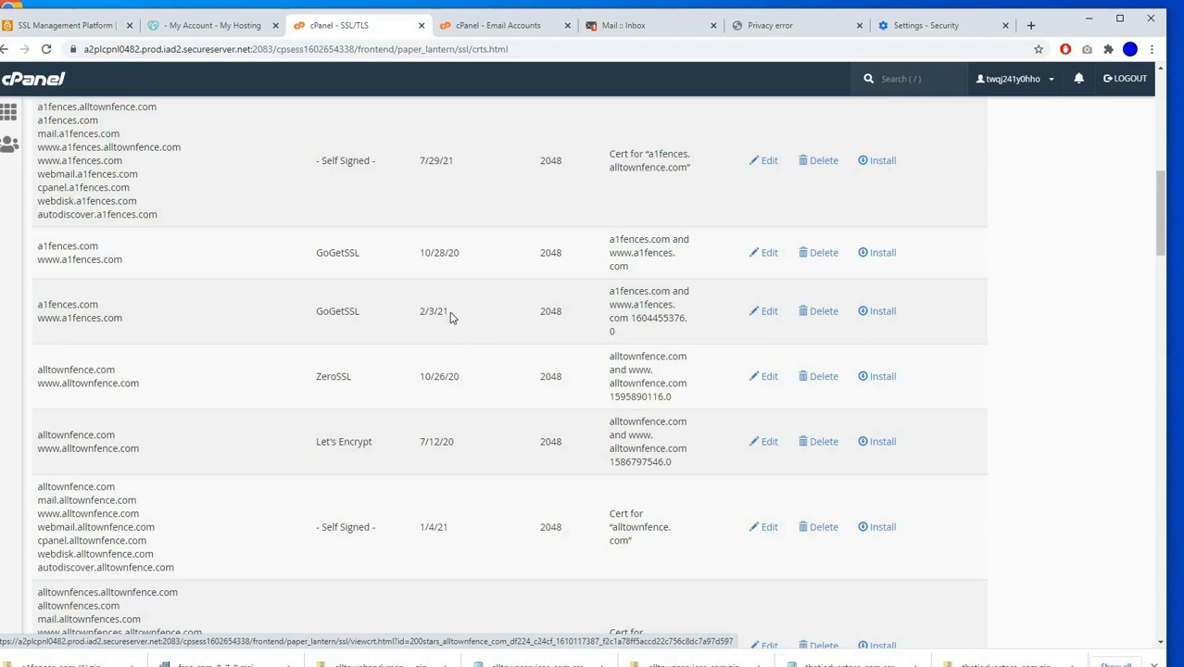
pyautogui.click(884, 317)
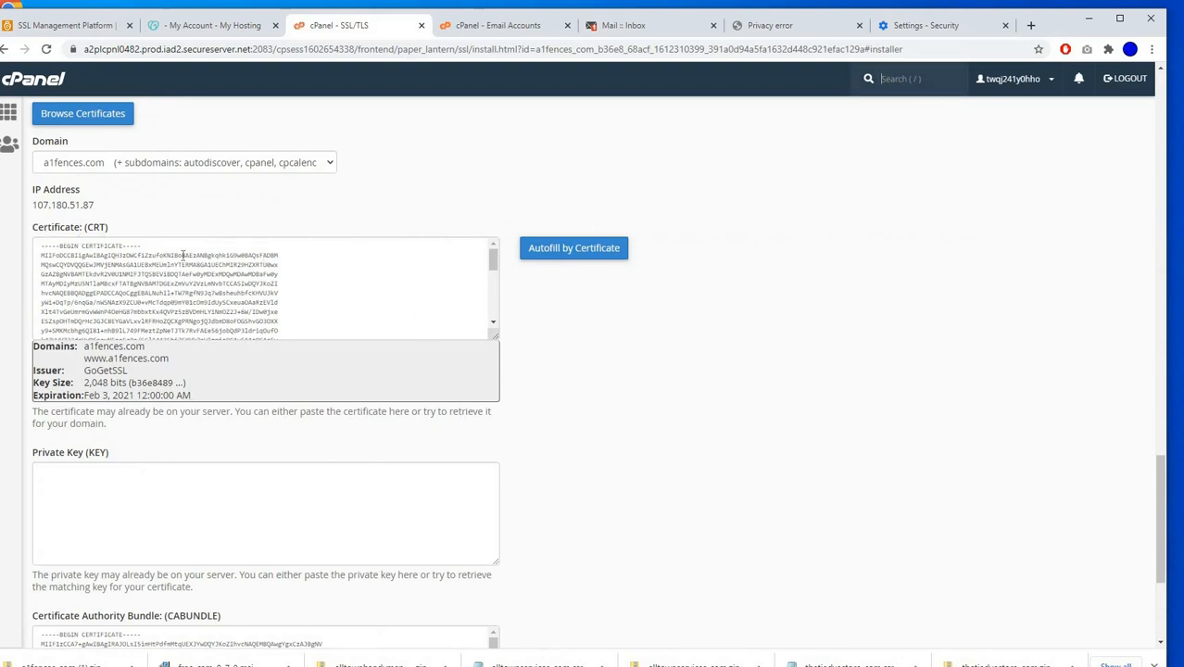
# Copy the entire private key from the key (2) file in Notepad and paste it into the installation form's Private Key (KEY) field.
pyautogui.scroll(-5, 779, 407)
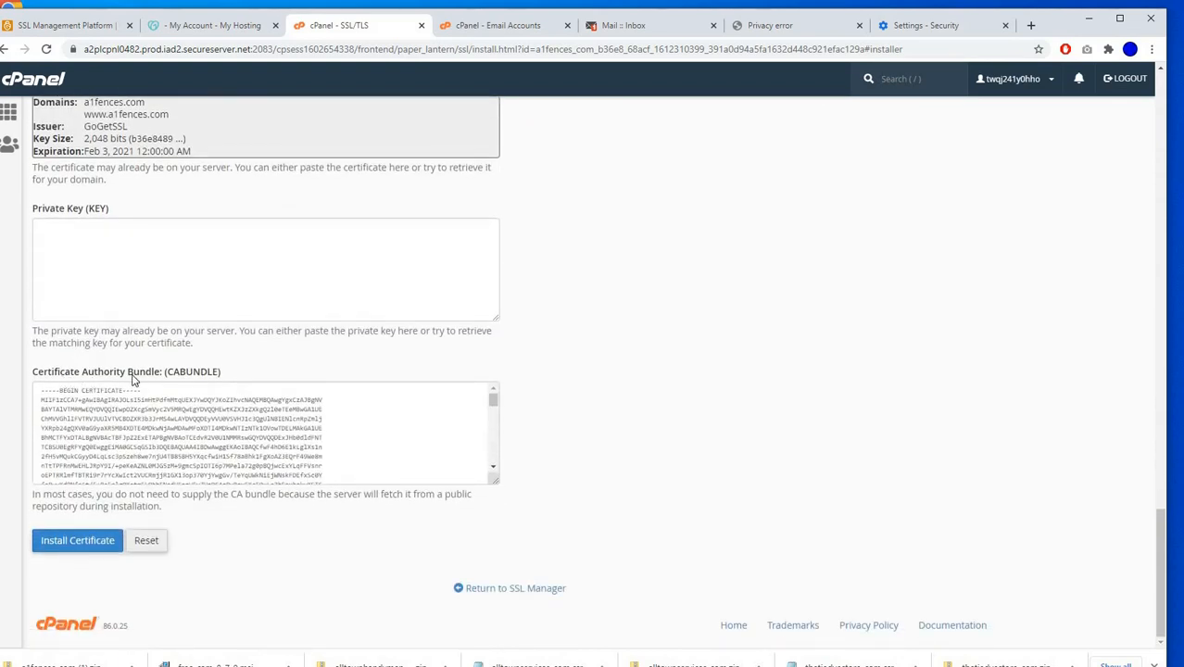
pyautogui.scroll(1, 706, 424)
pyautogui.scroll(3, 705, 425)
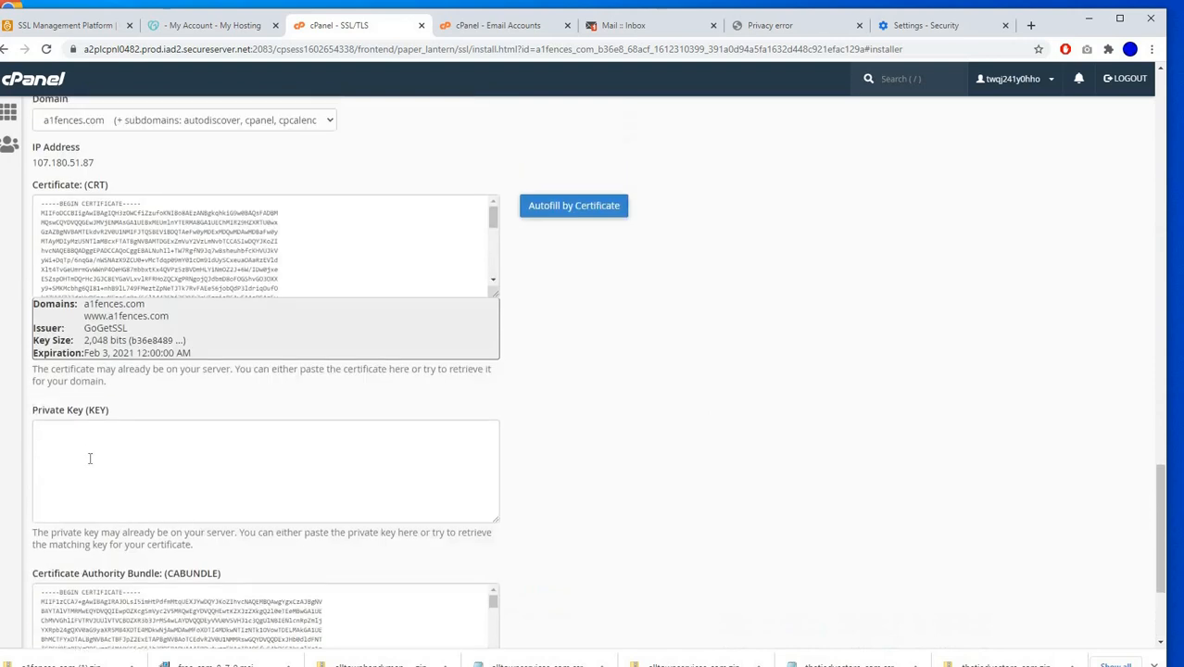
pyautogui.click(82, 444)
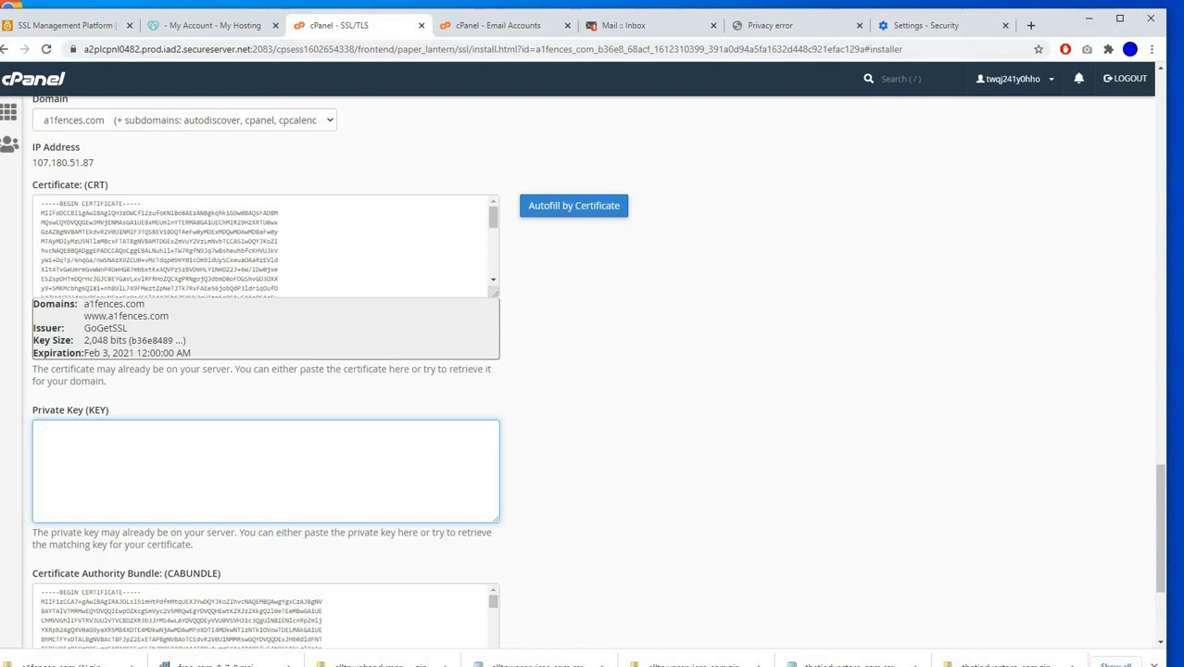
pyautogui.hotkey('alt', 'Tab')
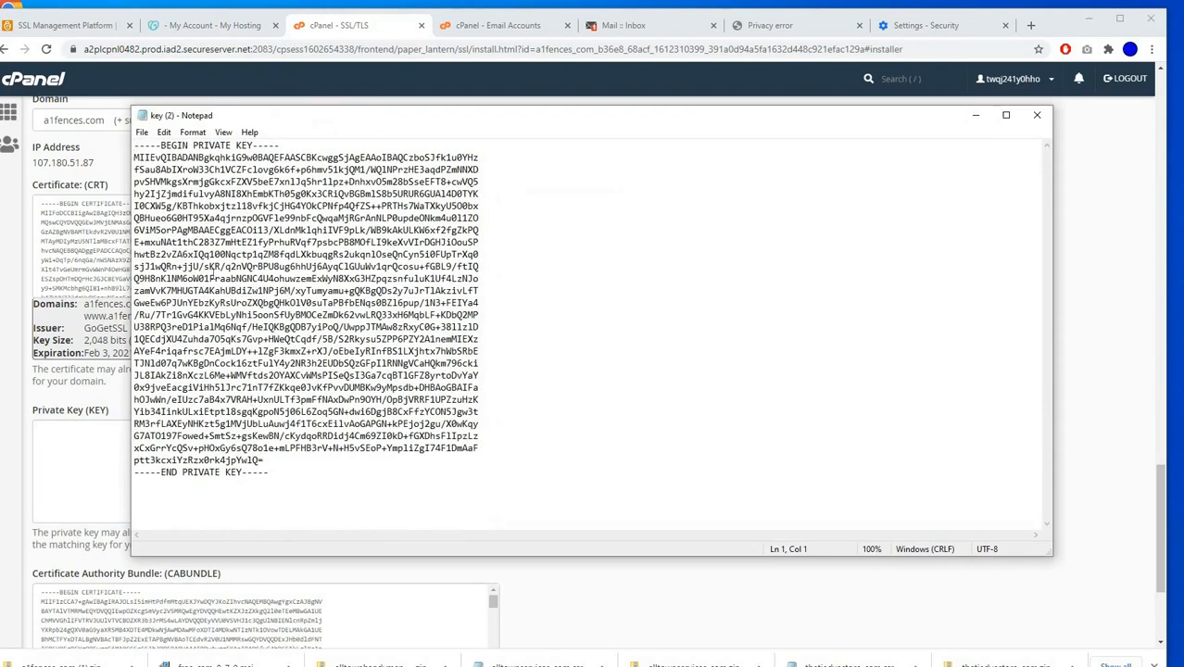
pyautogui.moveTo(134, 146); pyautogui.dragTo(302, 481)
pyautogui.rightClick(290, 389)
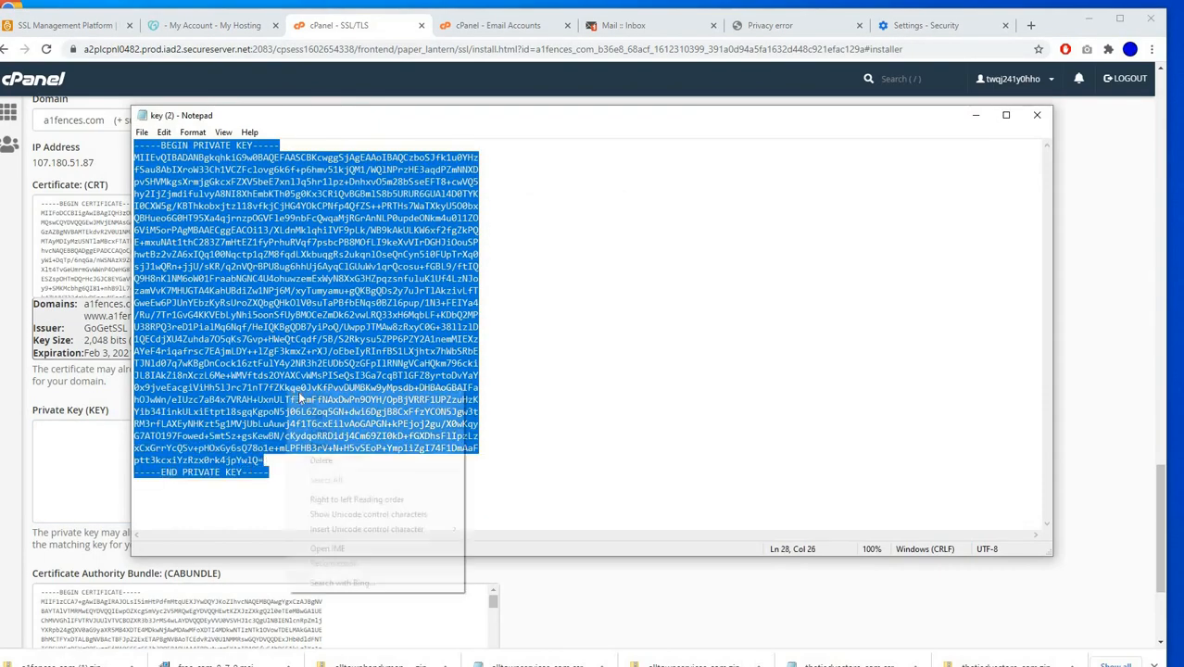
pyautogui.click(319, 430)
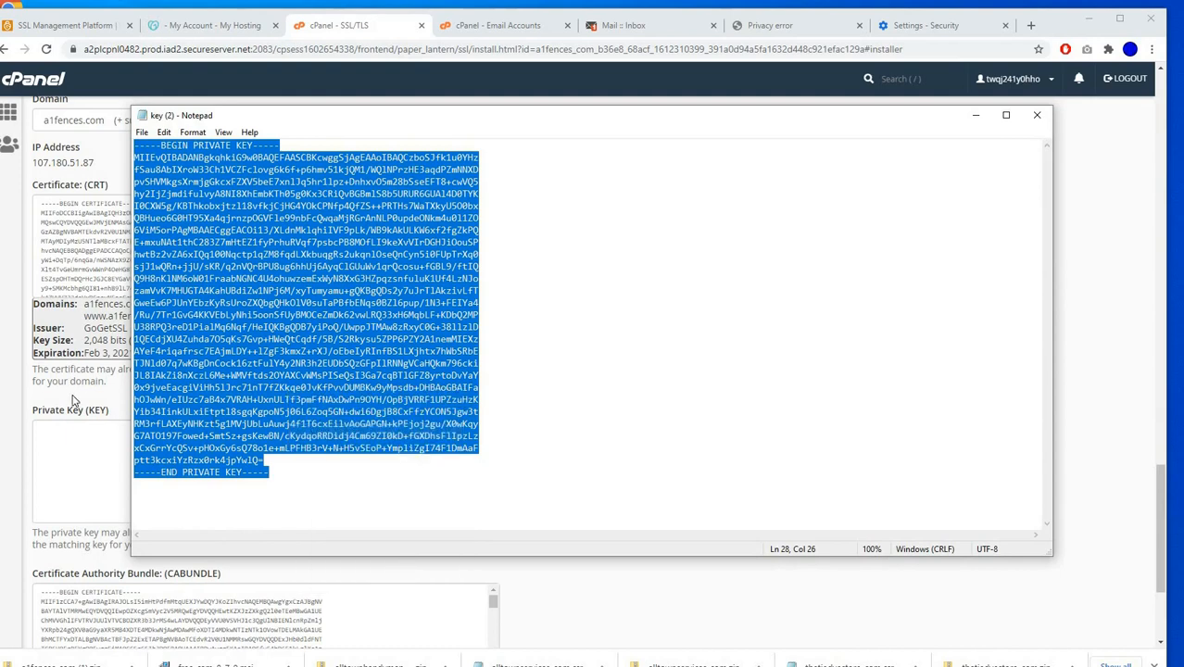
pyautogui.click(67, 428)
pyautogui.rightClick(72, 445)
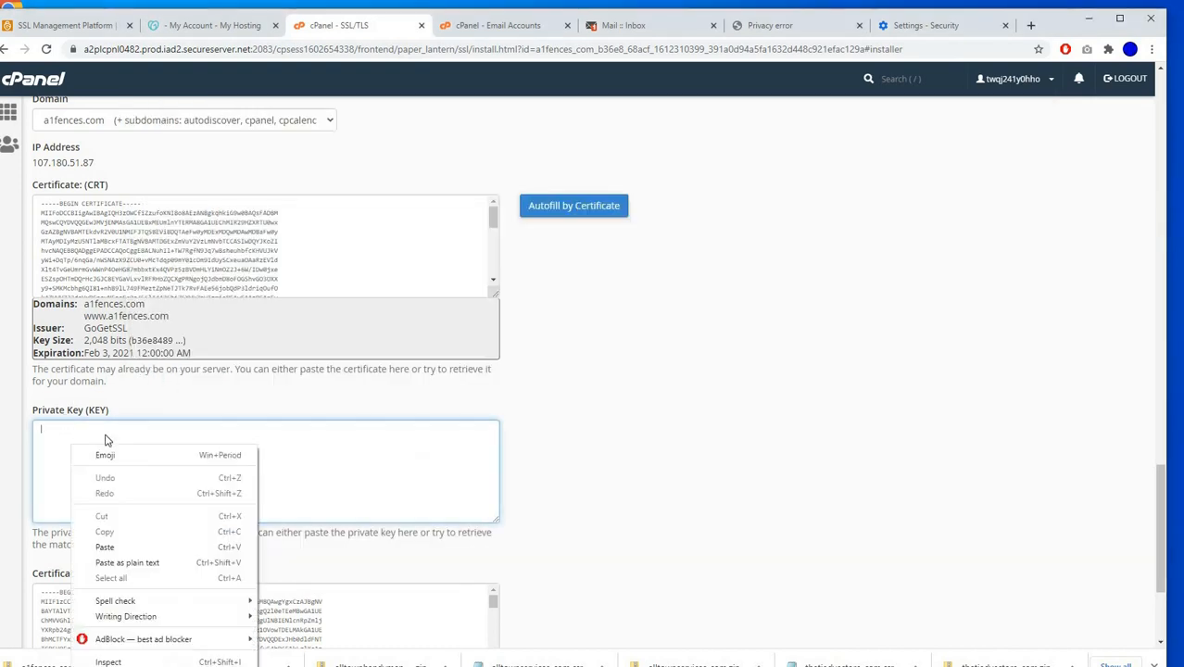
pyautogui.click(107, 548)
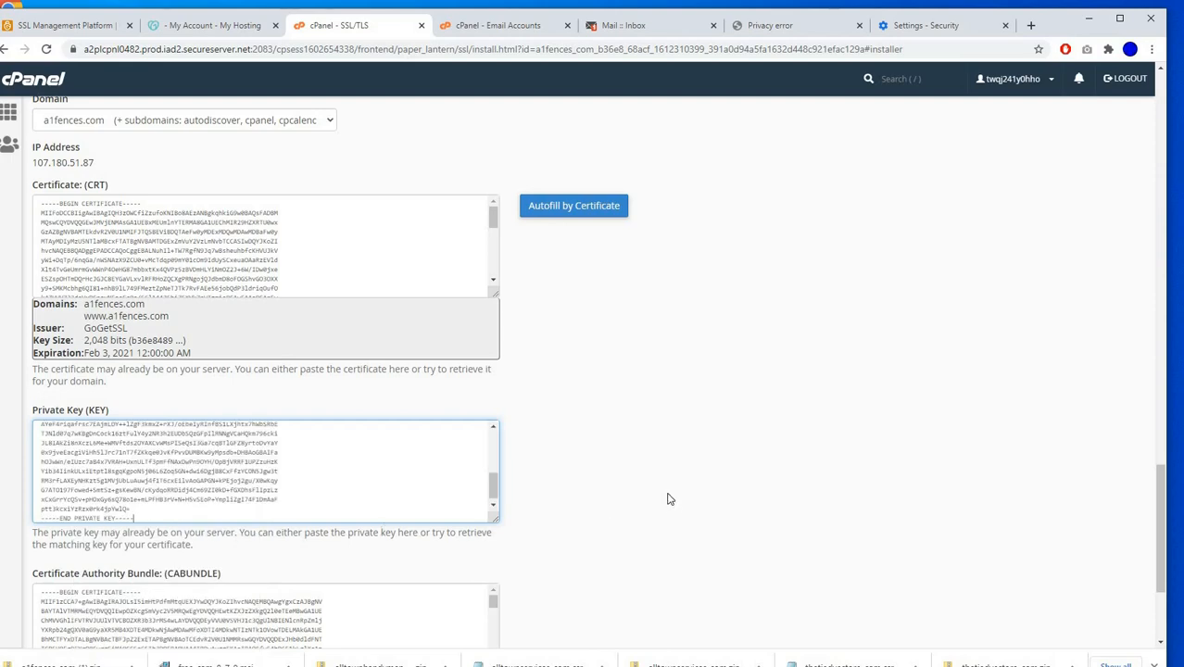
# Install the certificate for a1fences.com with the filled-in CA bundle, read through the result dialog and close it.
pyautogui.scroll(-3, 669, 476)
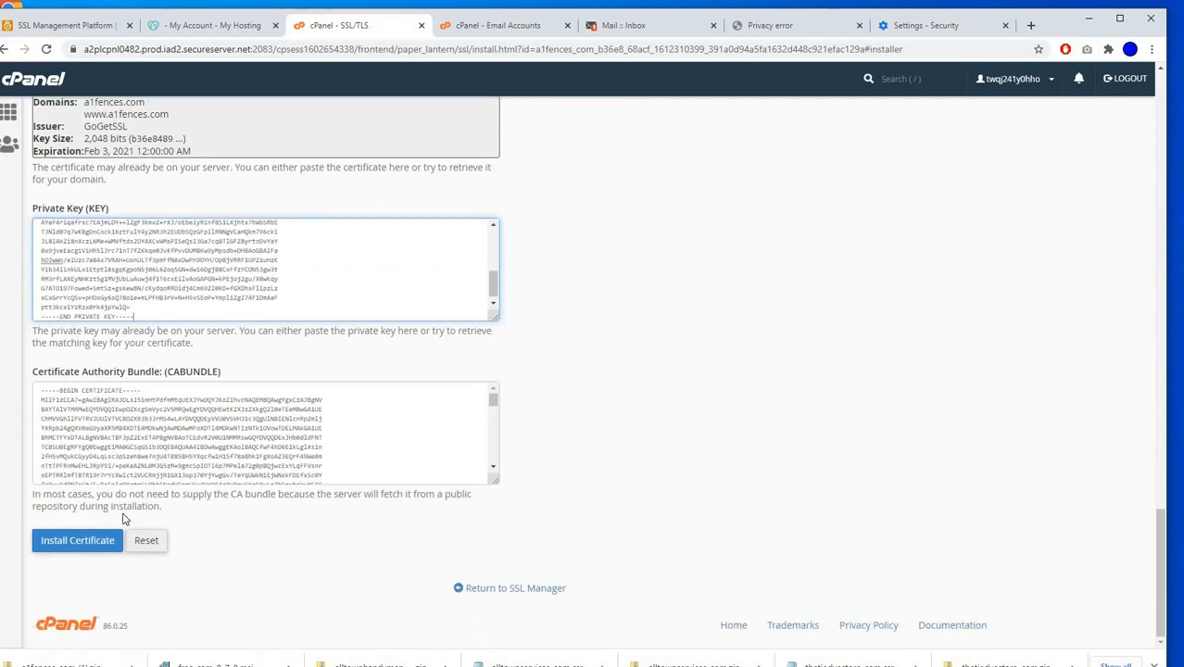
pyautogui.click(100, 539)
pyautogui.scroll(3, 486, 563)
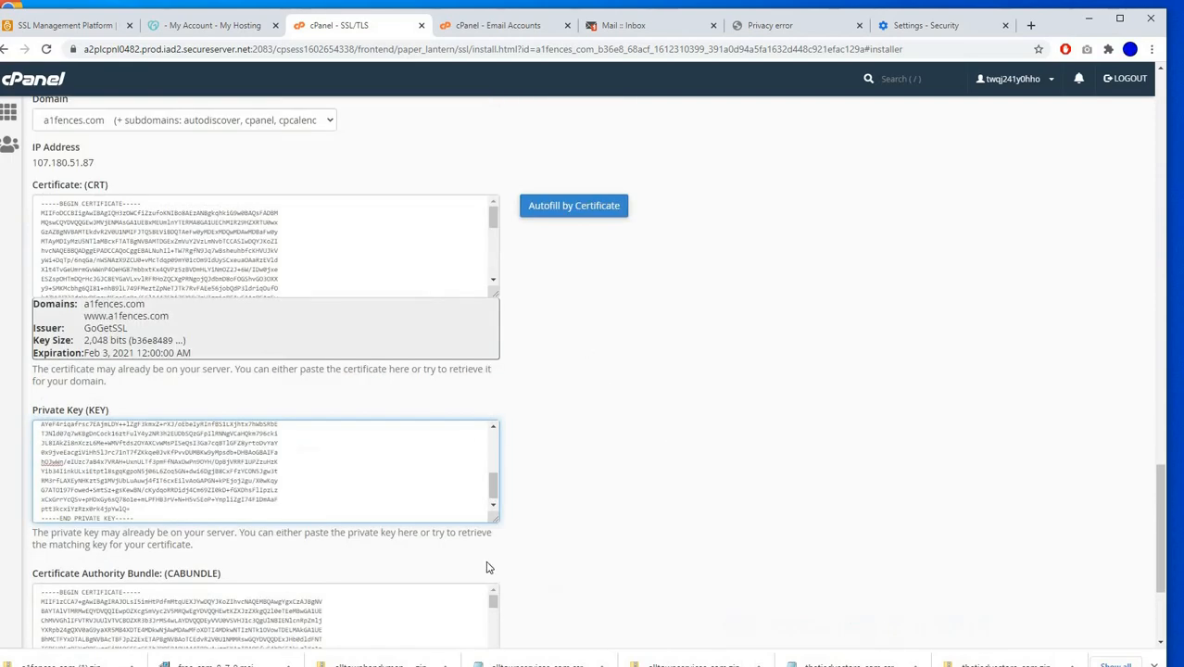
pyautogui.scroll(-3, 566, 524)
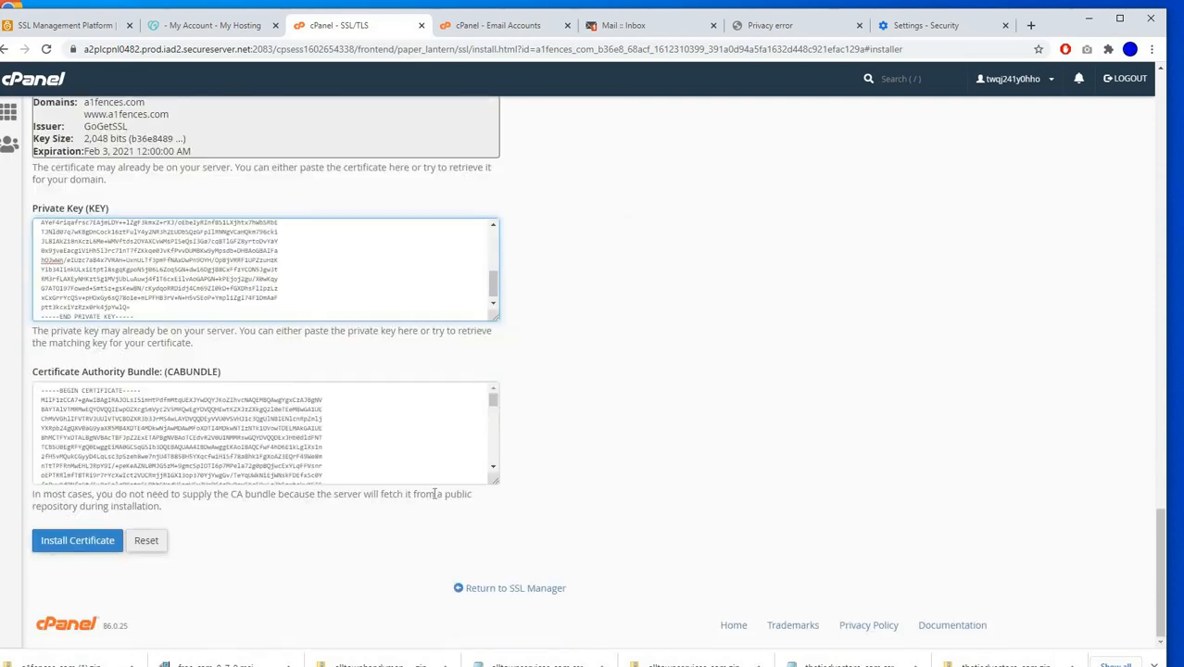
pyautogui.click(67, 539)
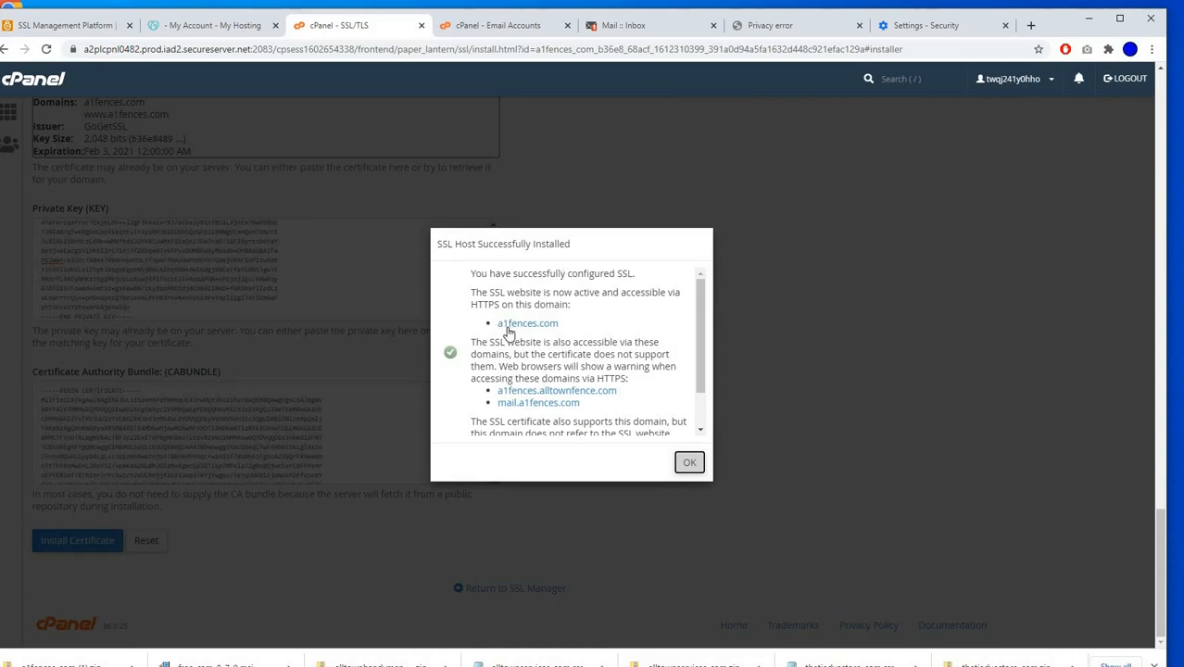
pyautogui.scroll(-1, 511, 328)
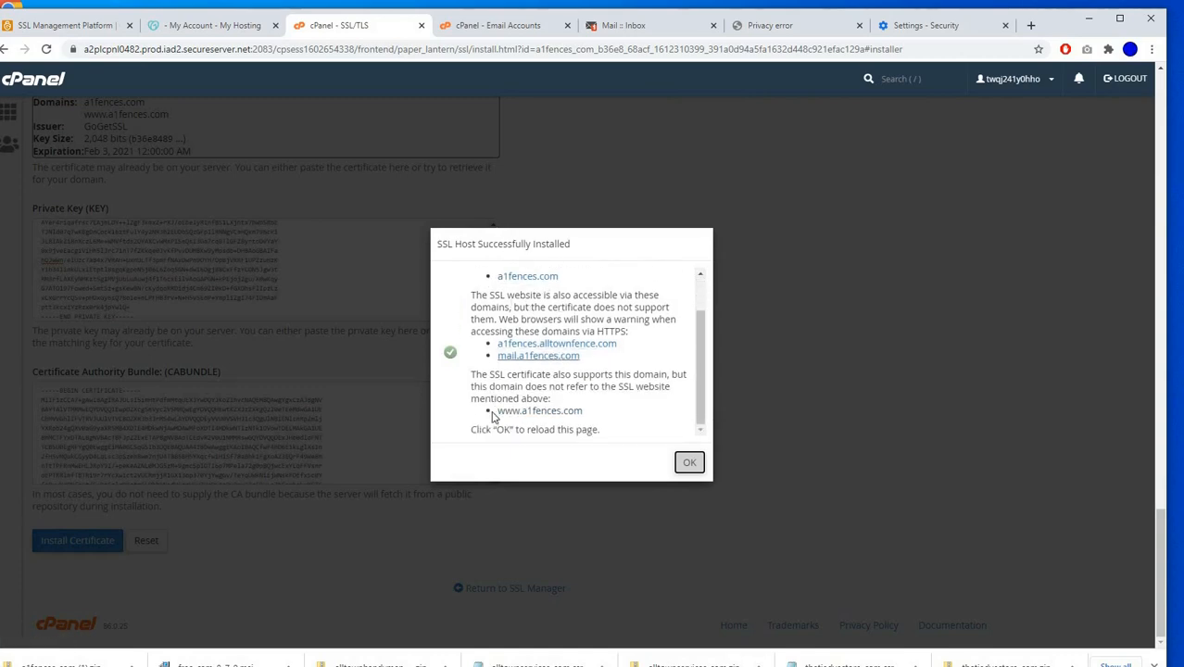
pyautogui.click(689, 463)
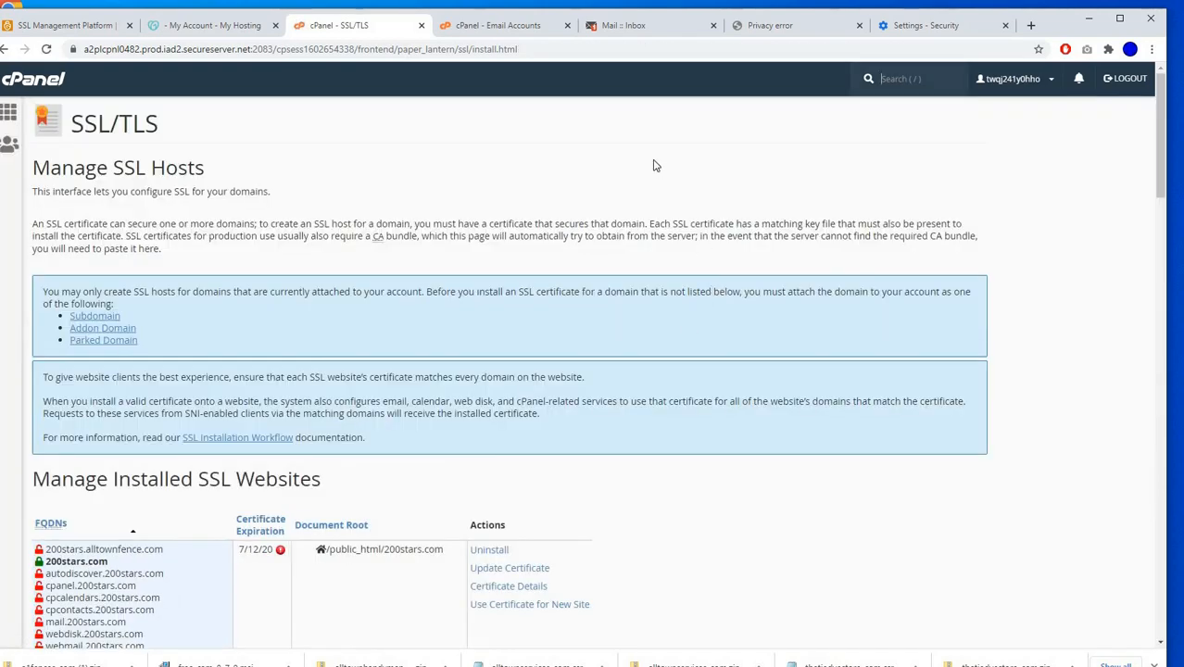
# Switch to the open a1fences.com website page and reload it to check the secure connection.
pyautogui.click(751, 28)
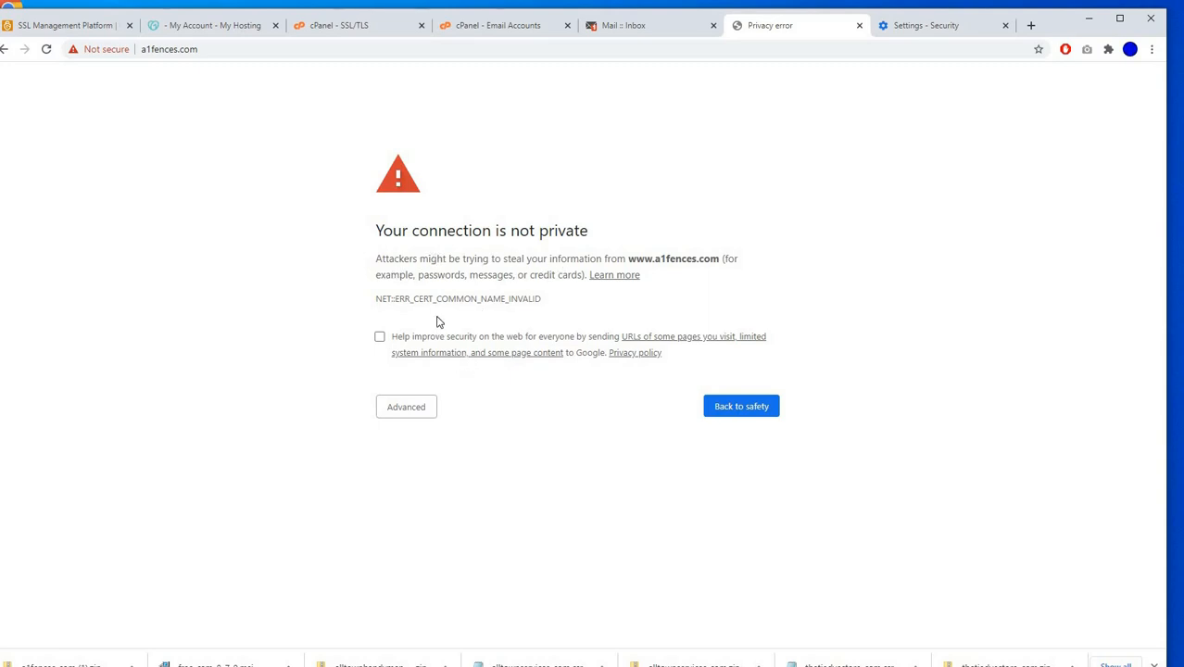
pyautogui.click(46, 51)
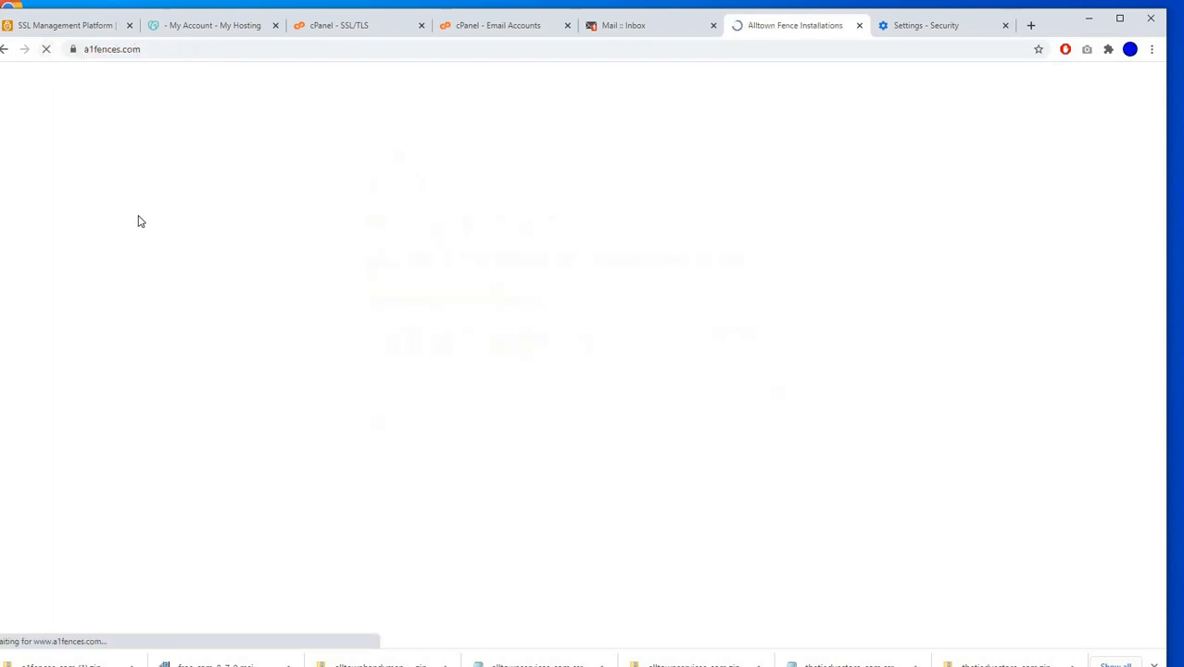